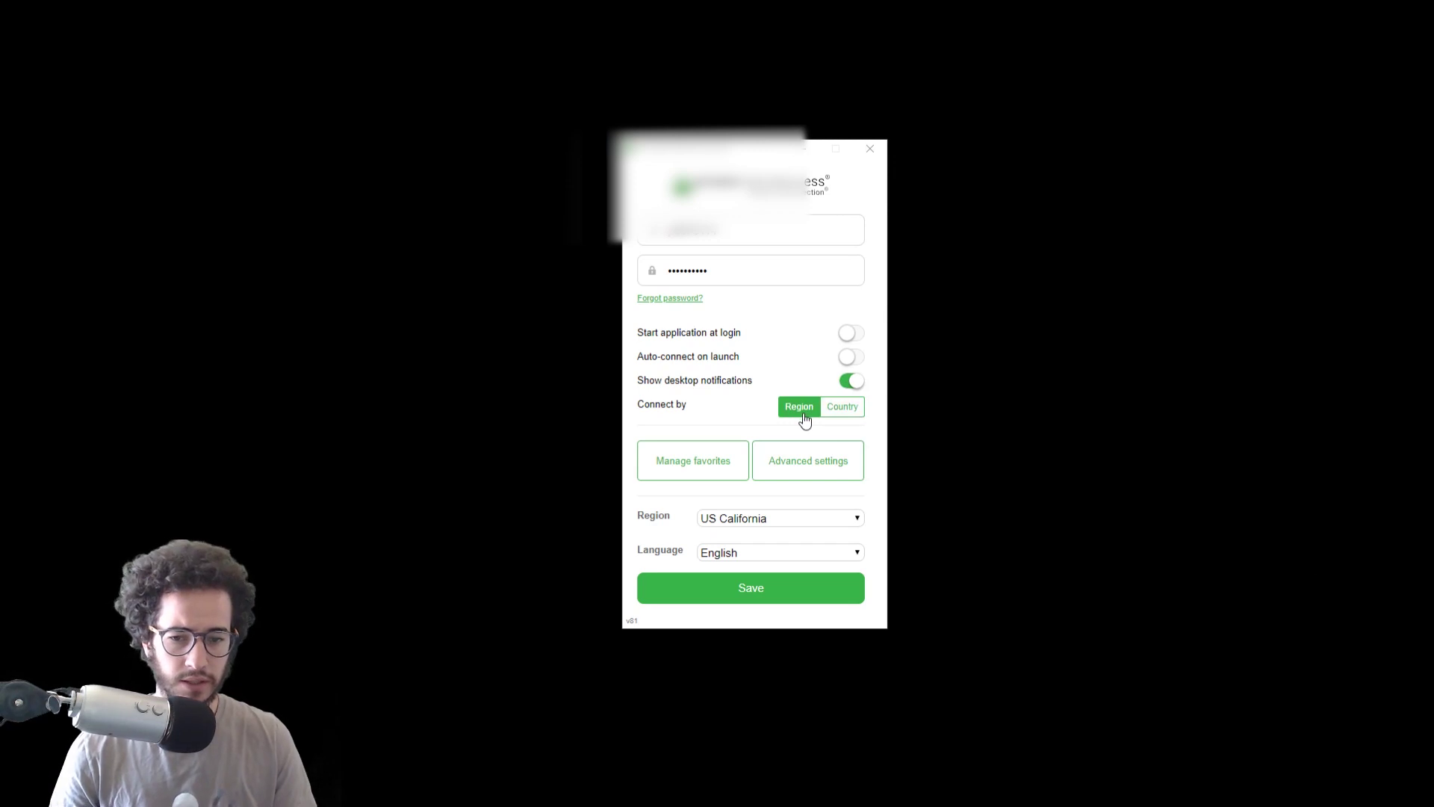
- Look at the Connect by options and bring up the list of regions for managing favorites
{"action": "left_click", "coordinate": [842, 407]}
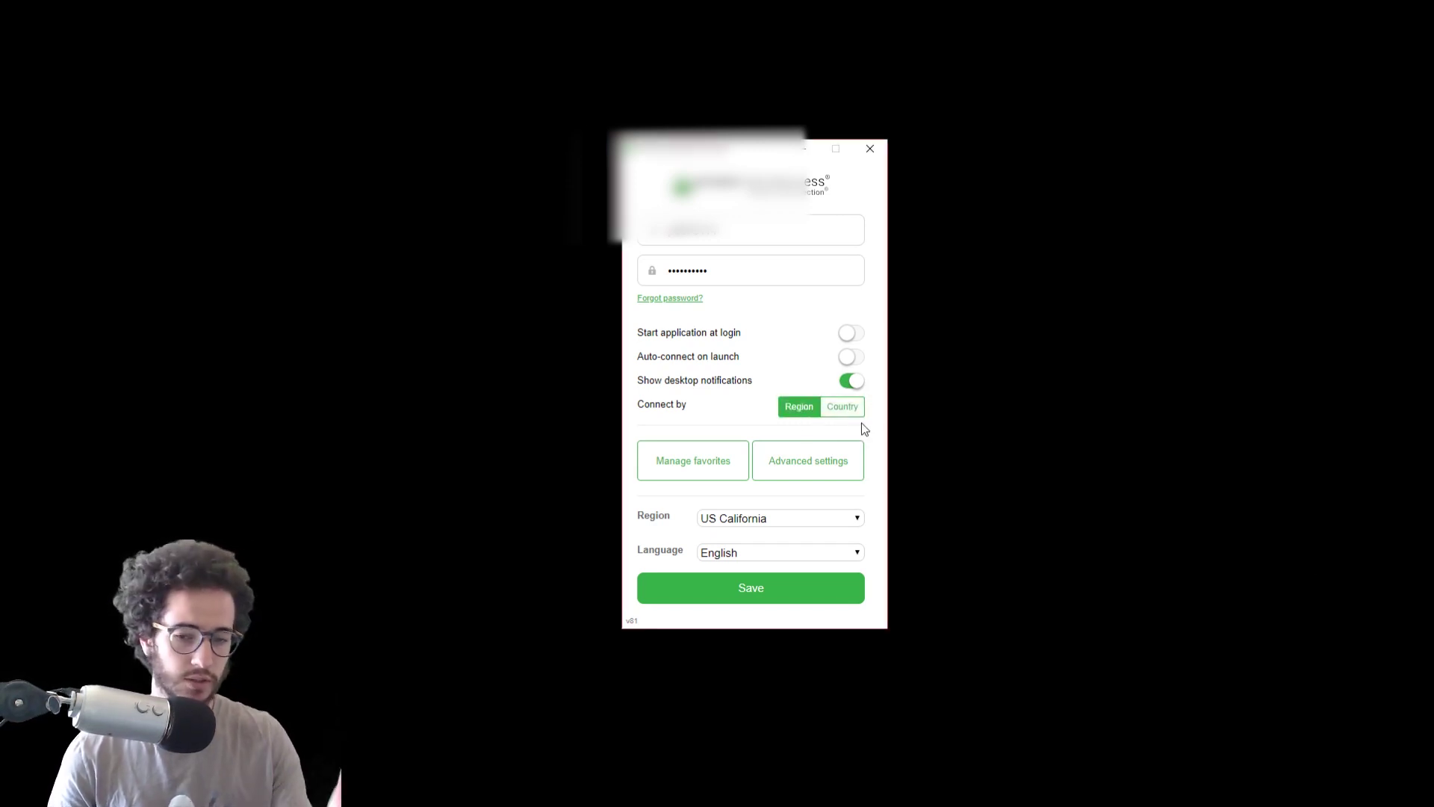
{"action": "left_click", "coordinate": [705, 468]}
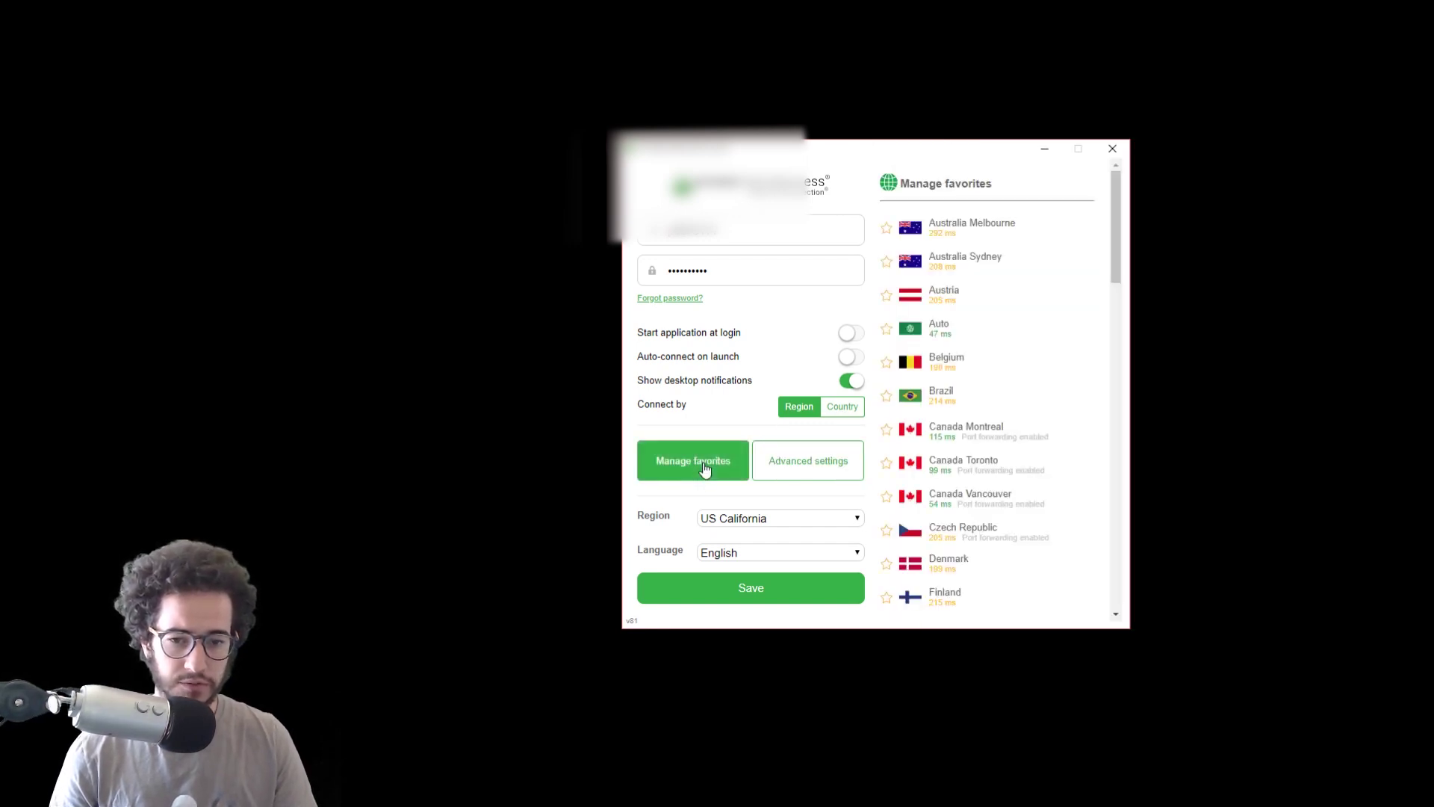
{"action": "left_click", "coordinate": [815, 468]}
{"action": "left_click", "coordinate": [688, 460]}
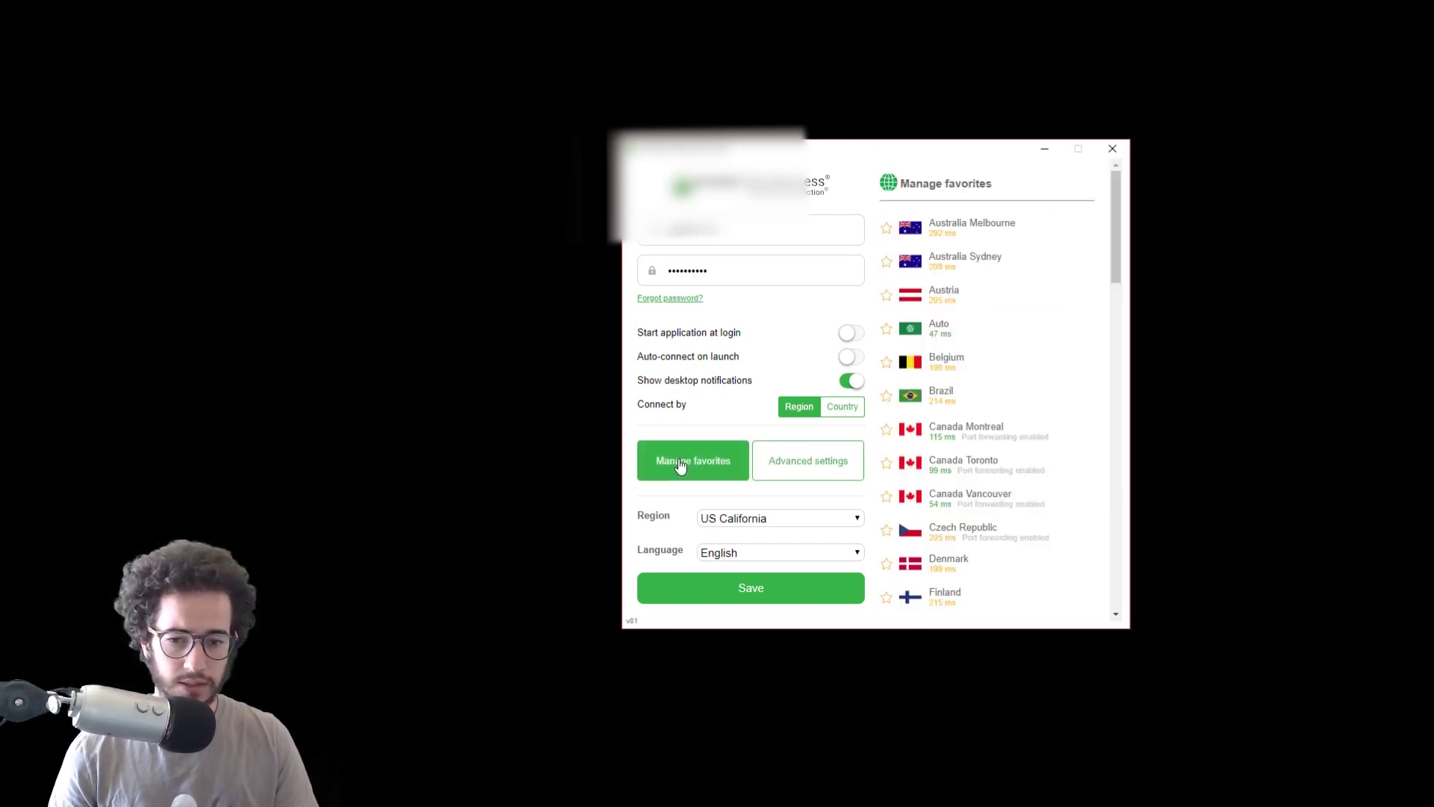
- Set the VPN connection region to US Seattle
{"action": "left_click", "coordinate": [762, 523]}
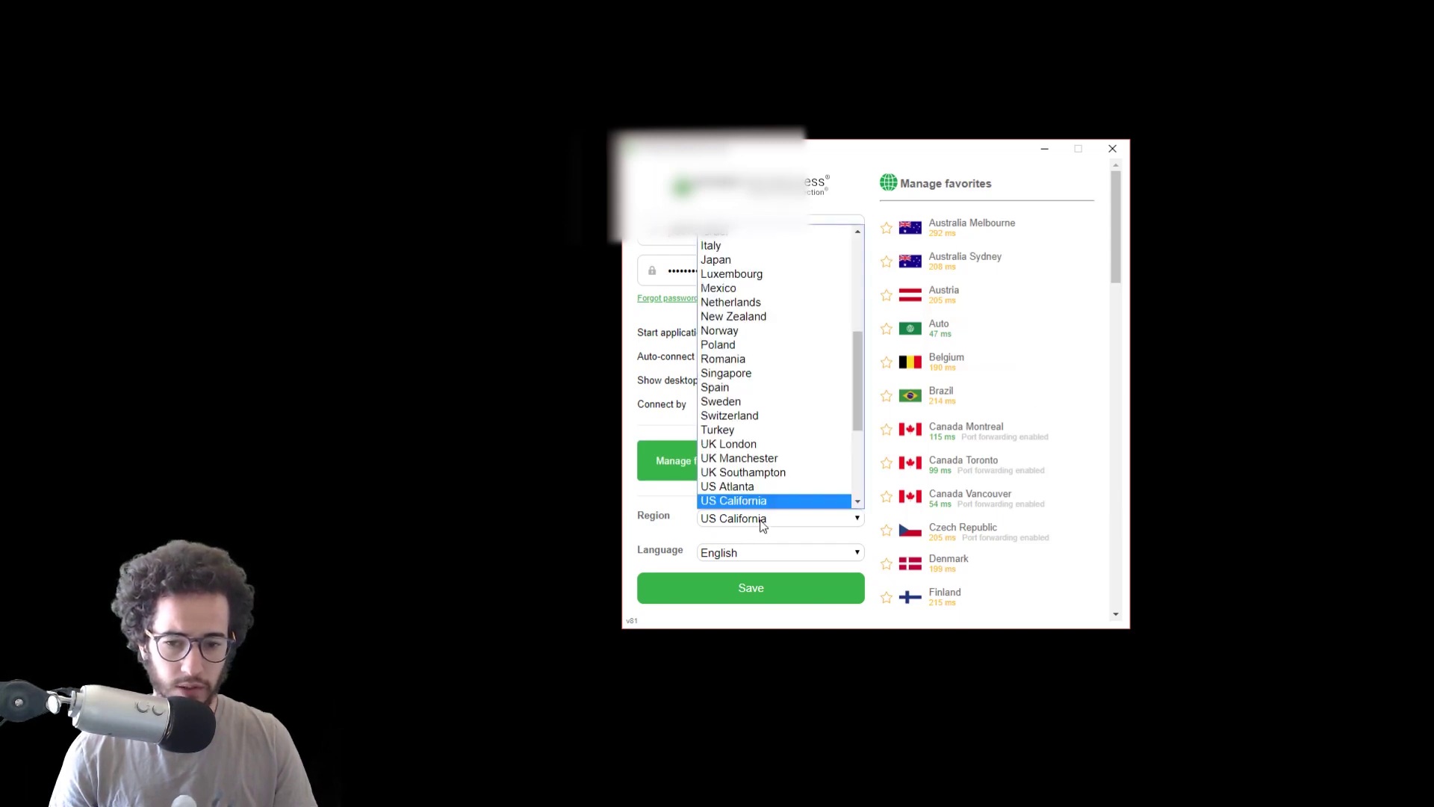
{"action": "scroll", "coordinate": [822, 448], "scroll_direction": "down", "scroll_amount": 4}
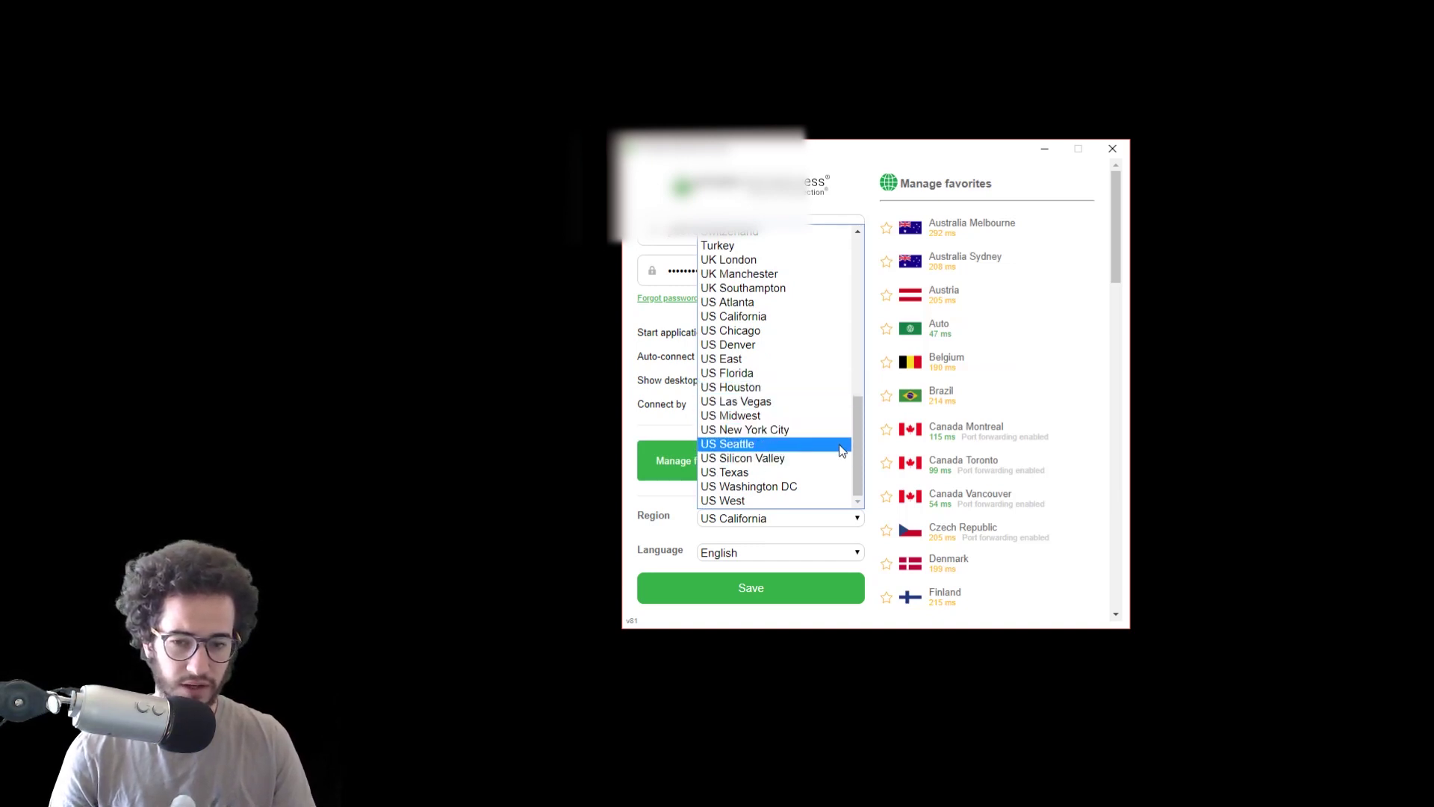
{"action": "left_click", "coordinate": [780, 444]}
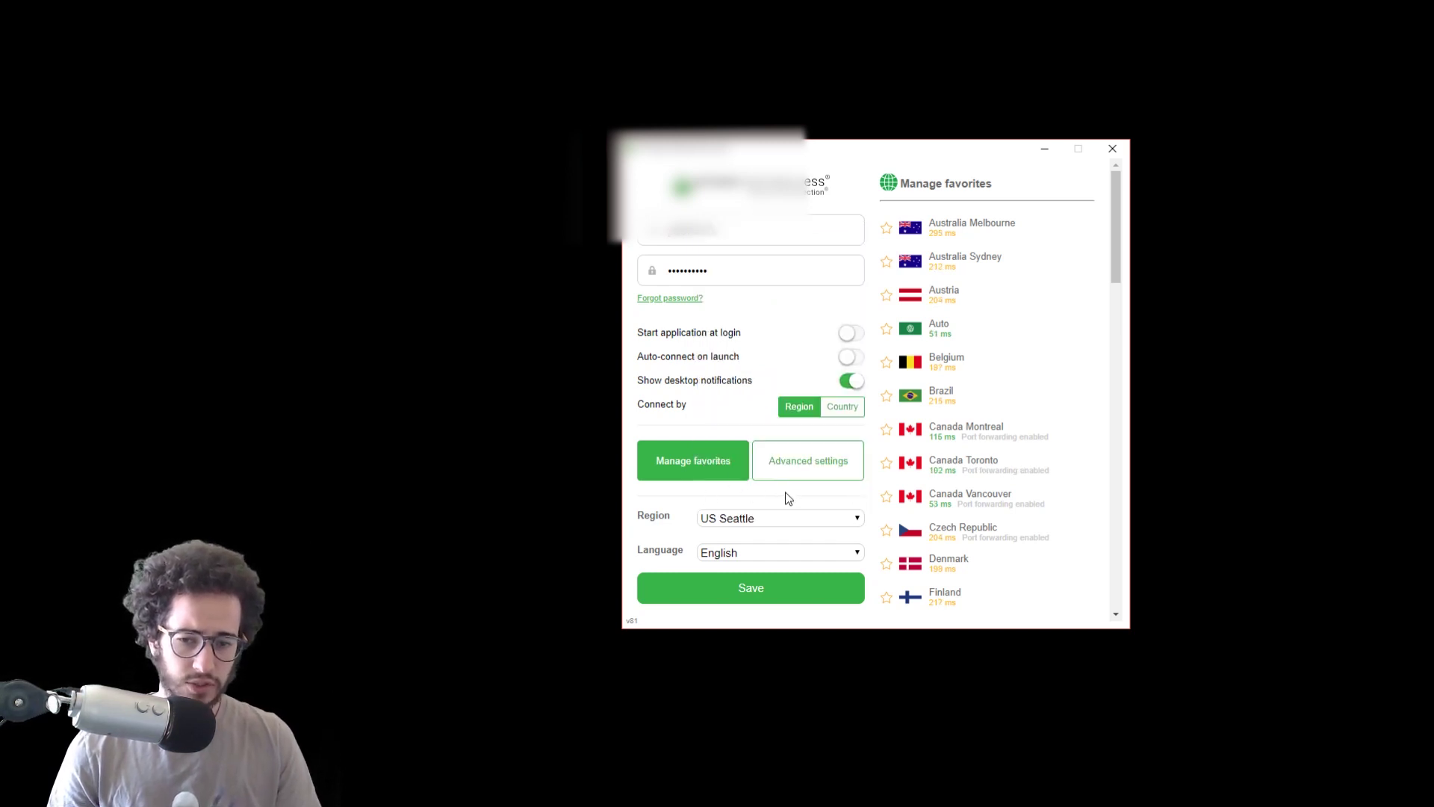
- Review the available interface languages and the list of regions offered as favorites
{"action": "left_click", "coordinate": [784, 555]}
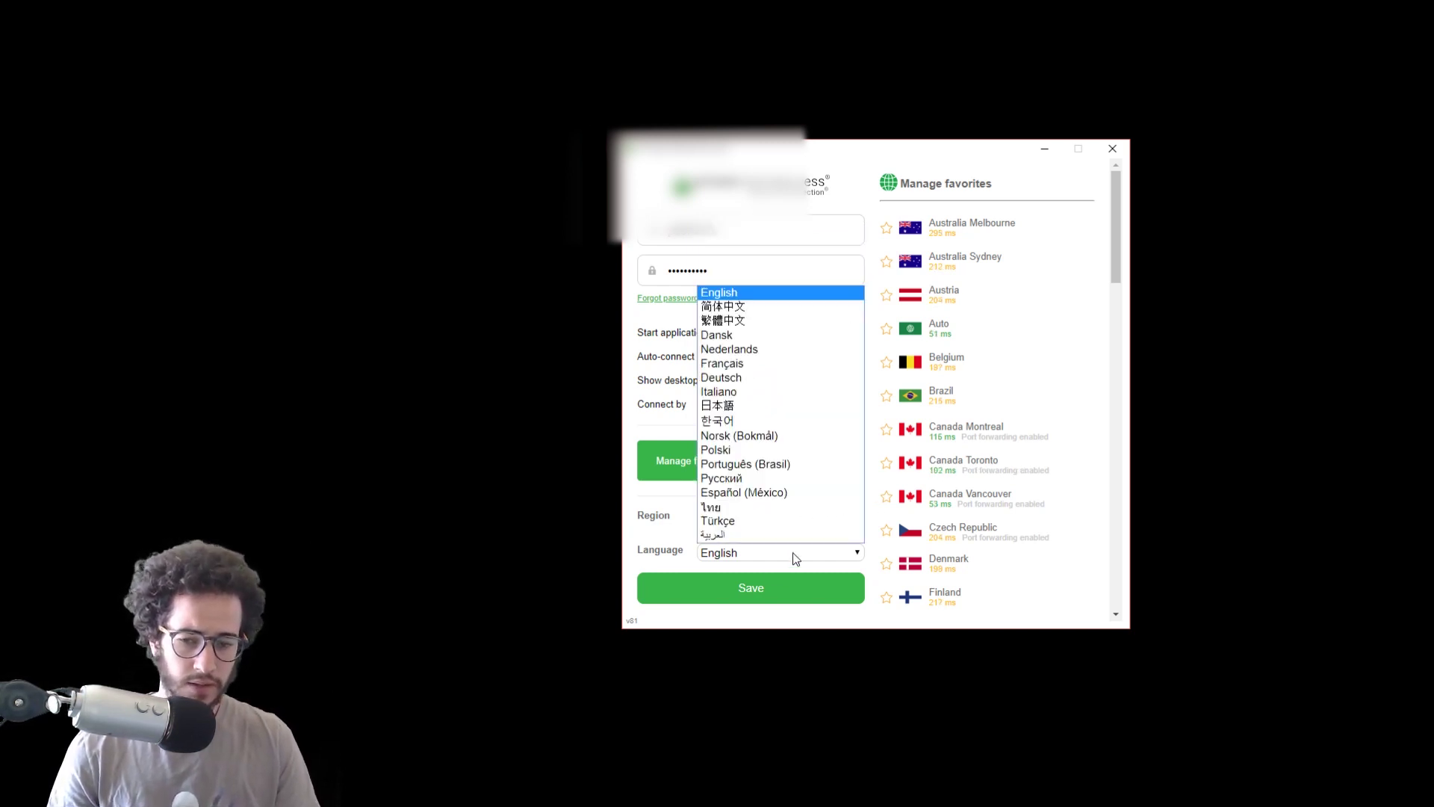
{"action": "left_click", "coordinate": [794, 554]}
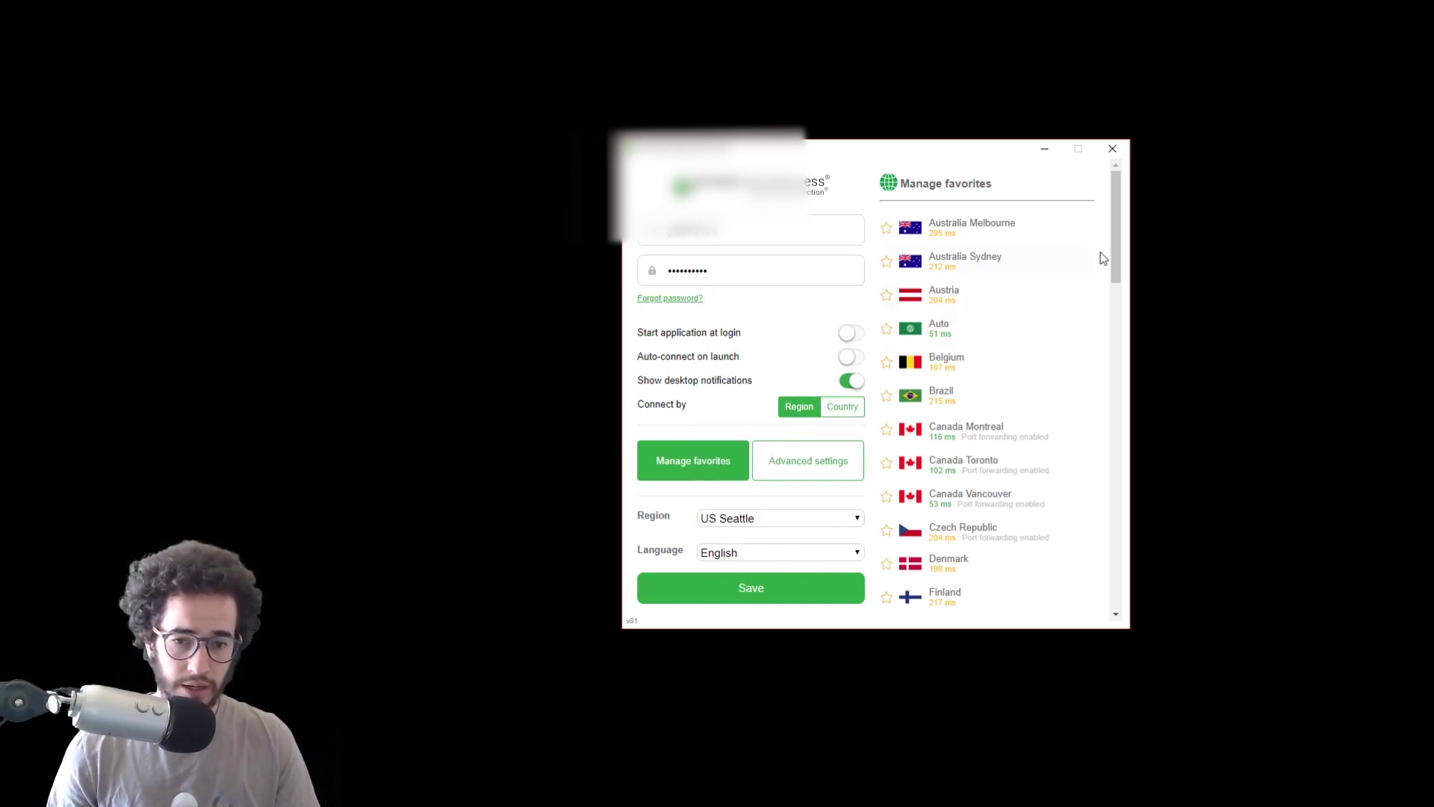
{"action": "left_click_drag", "start_coordinate": [1115, 224], "coordinate": [1106, 130]}
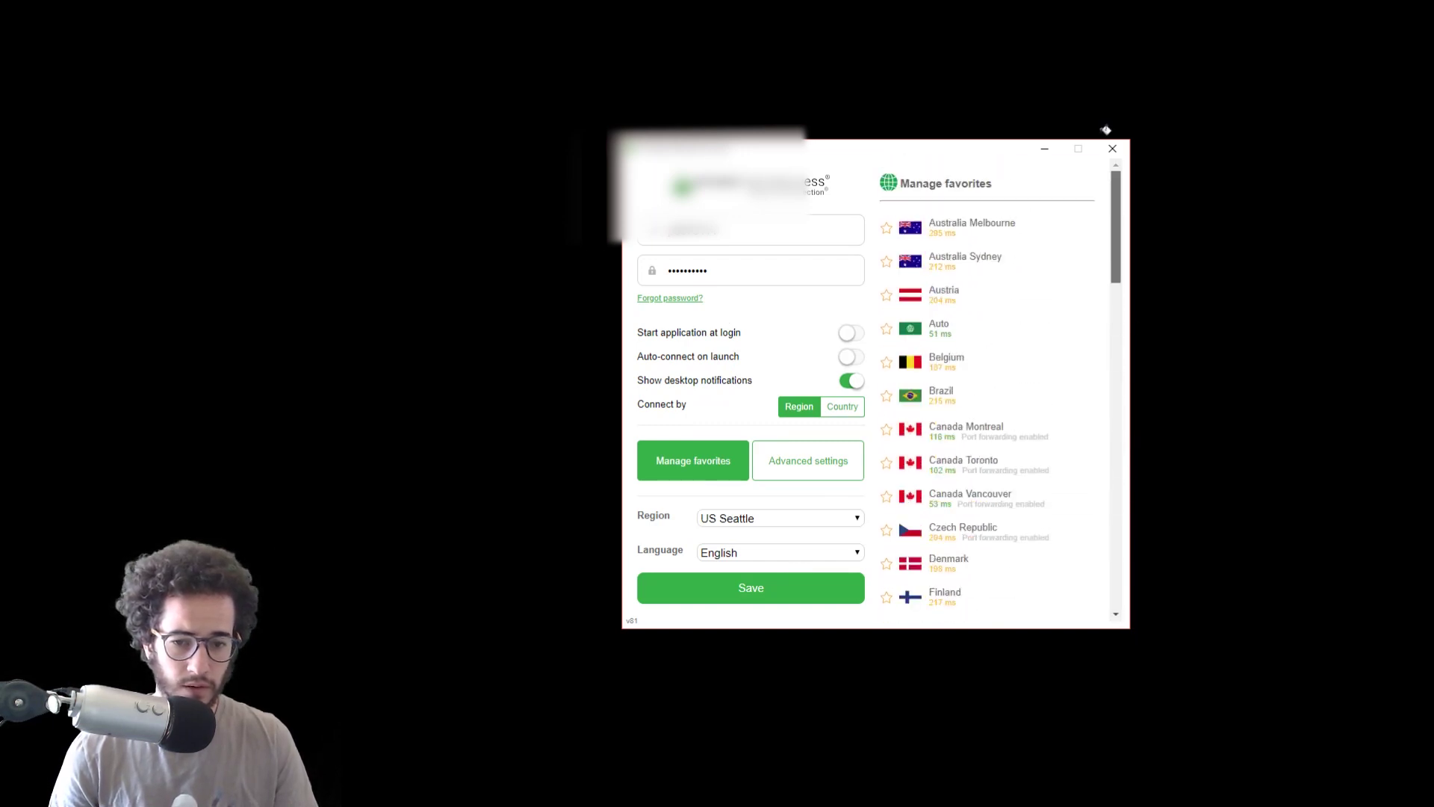
- Open the advanced settings and examine the udp and tcp choices for the connection type
{"action": "left_click", "coordinate": [805, 460]}
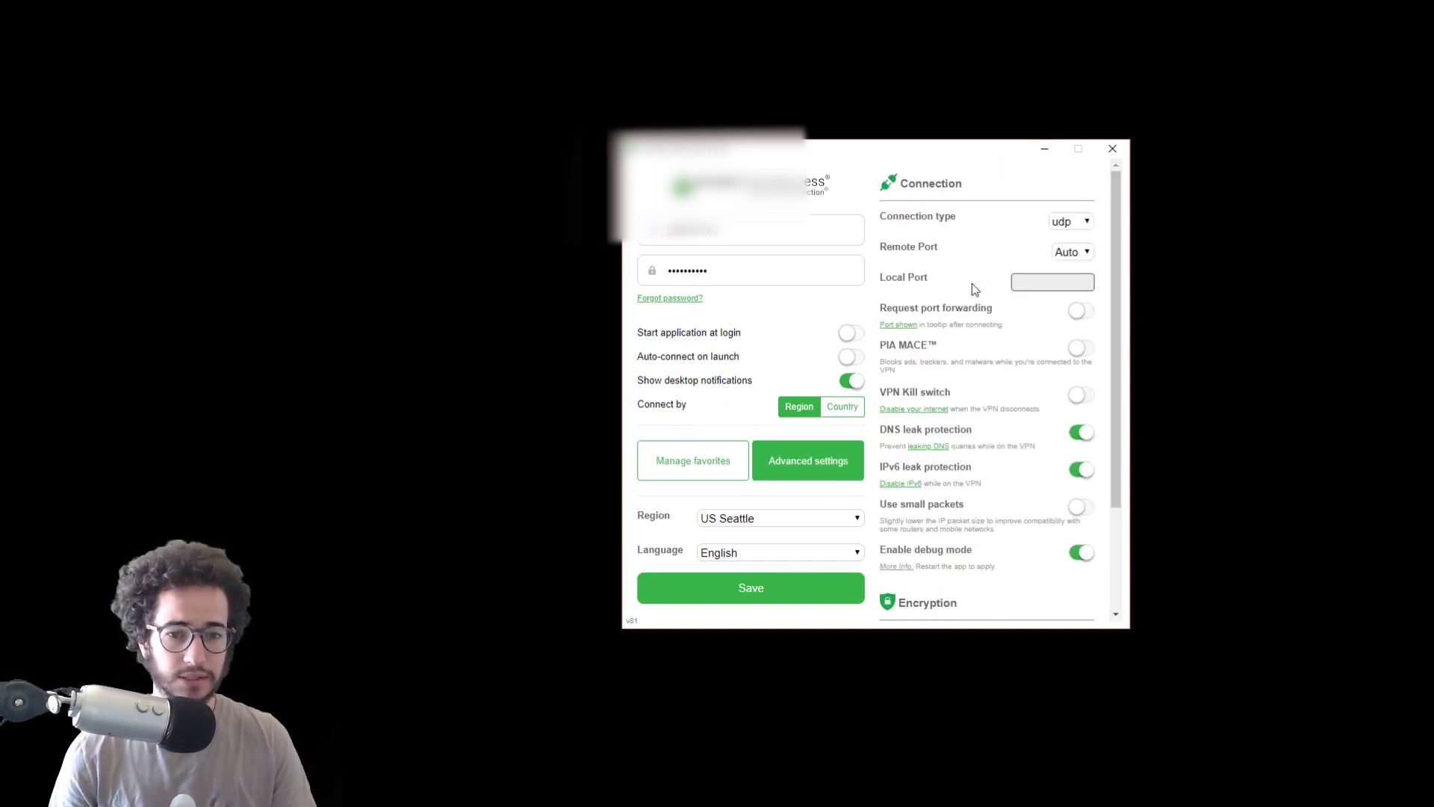
{"action": "left_click", "coordinate": [1067, 223]}
{"action": "left_click", "coordinate": [1068, 224]}
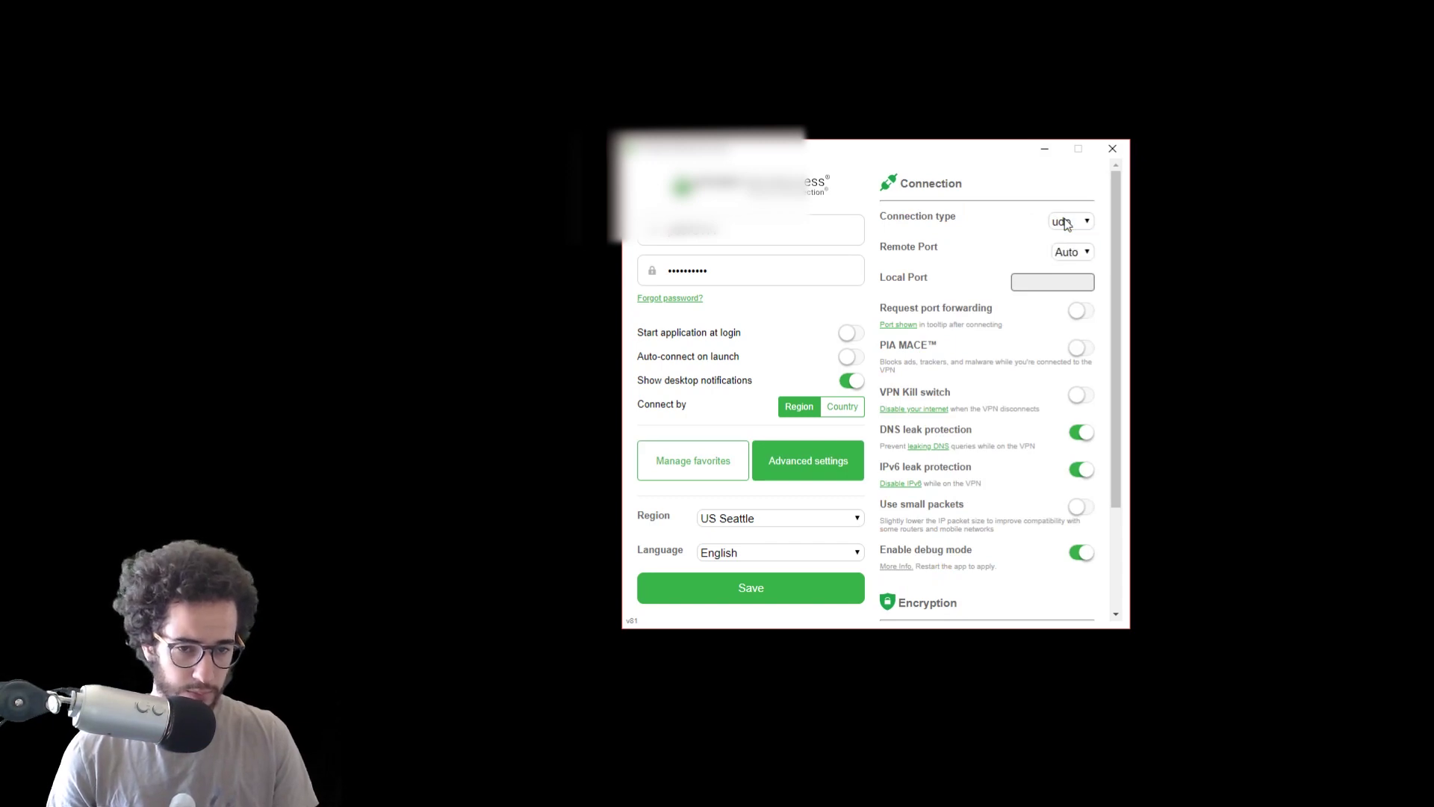
{"action": "left_click", "coordinate": [1060, 219]}
{"action": "left_click", "coordinate": [1079, 222]}
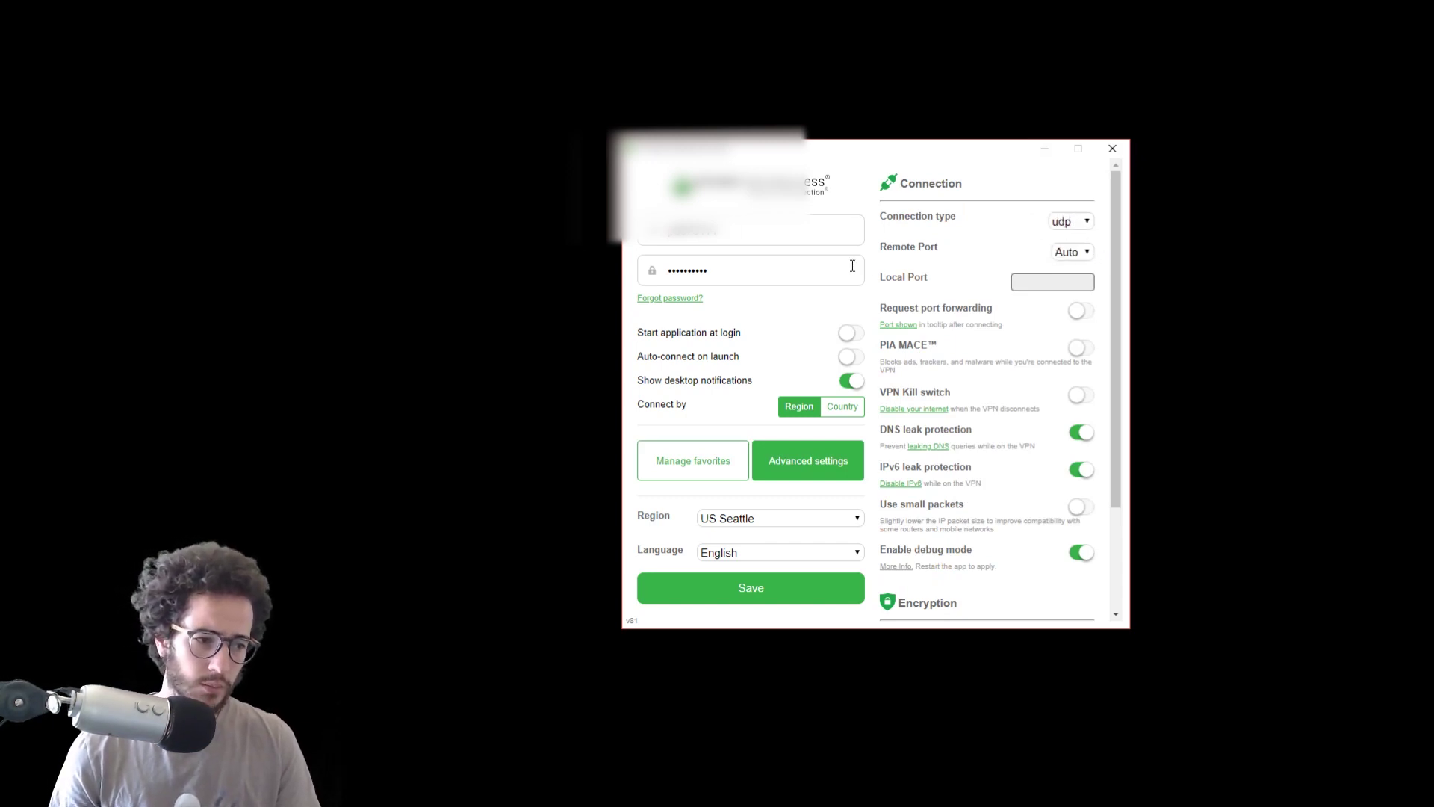
{"action": "left_click", "coordinate": [1075, 223]}
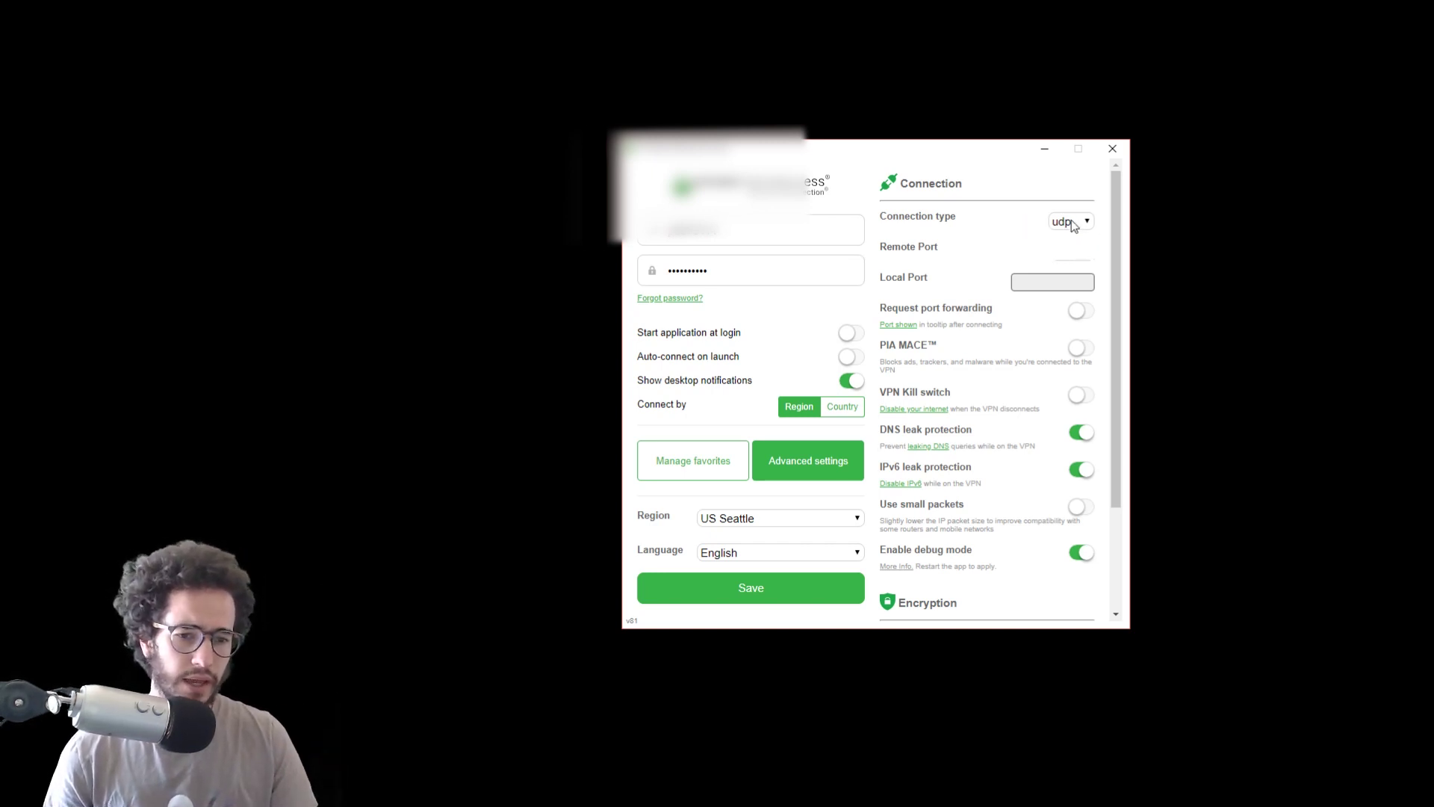
{"action": "left_click", "coordinate": [1075, 224]}
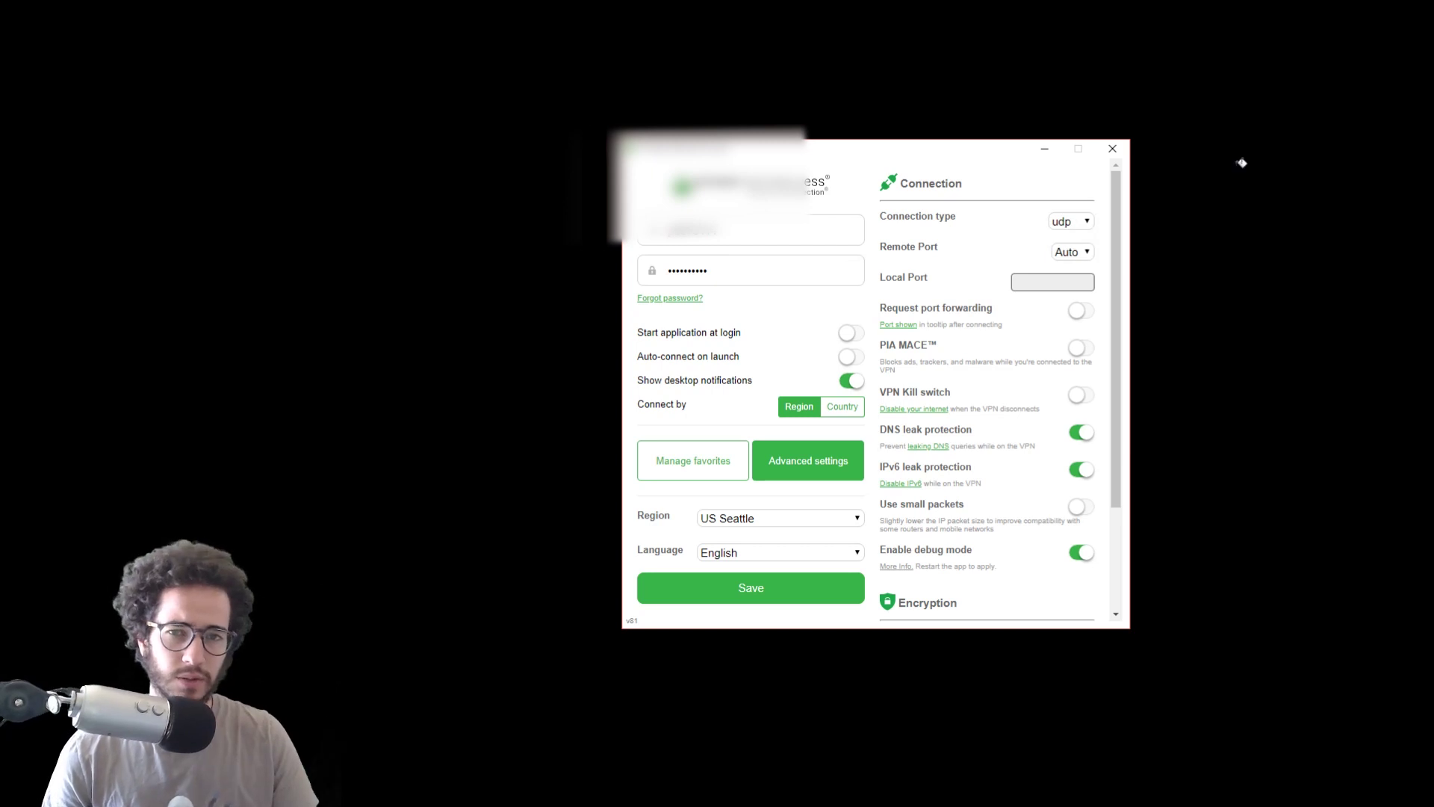
{"action": "left_click", "coordinate": [888, 672]}
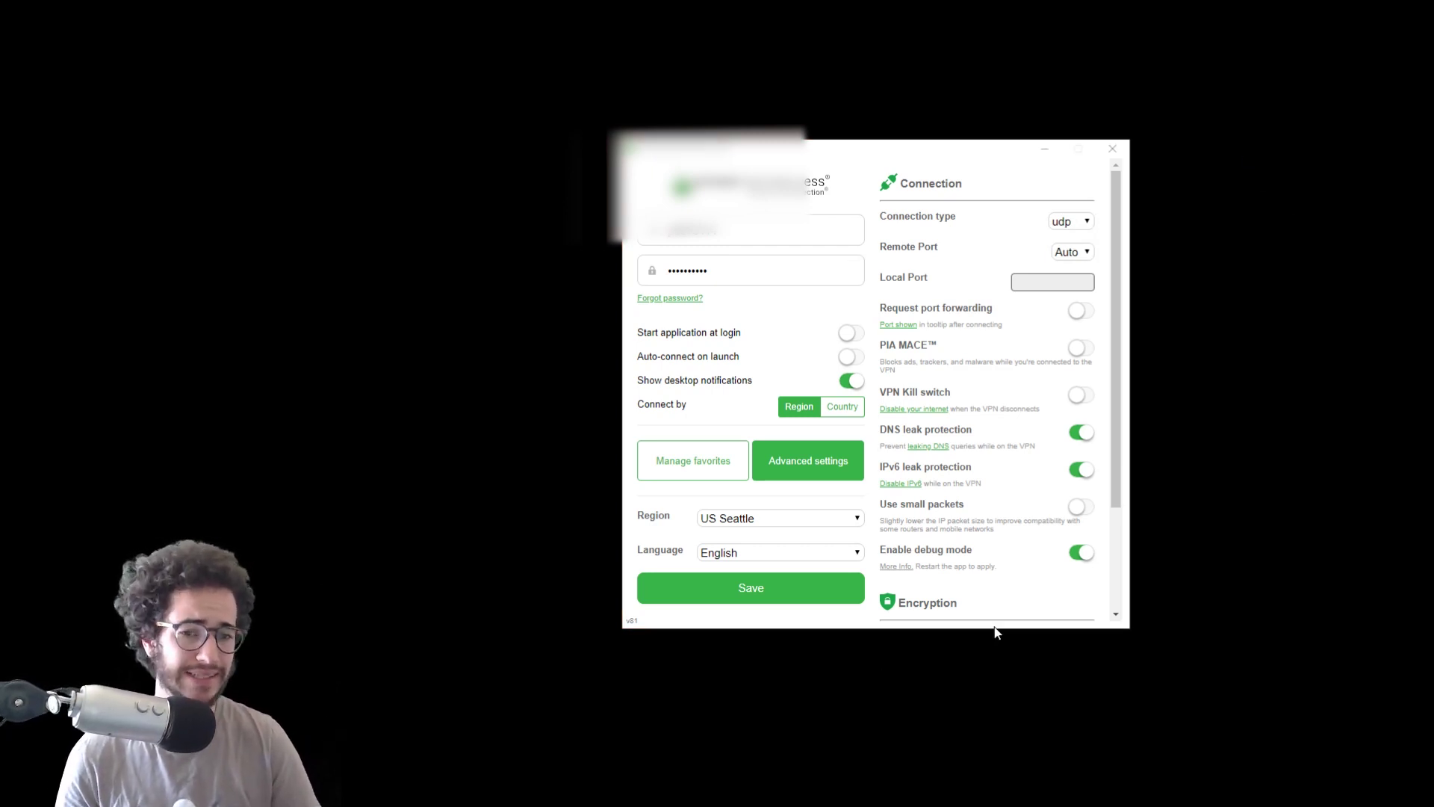
{"action": "left_click", "coordinate": [1083, 224]}
{"action": "left_click", "coordinate": [1084, 222]}
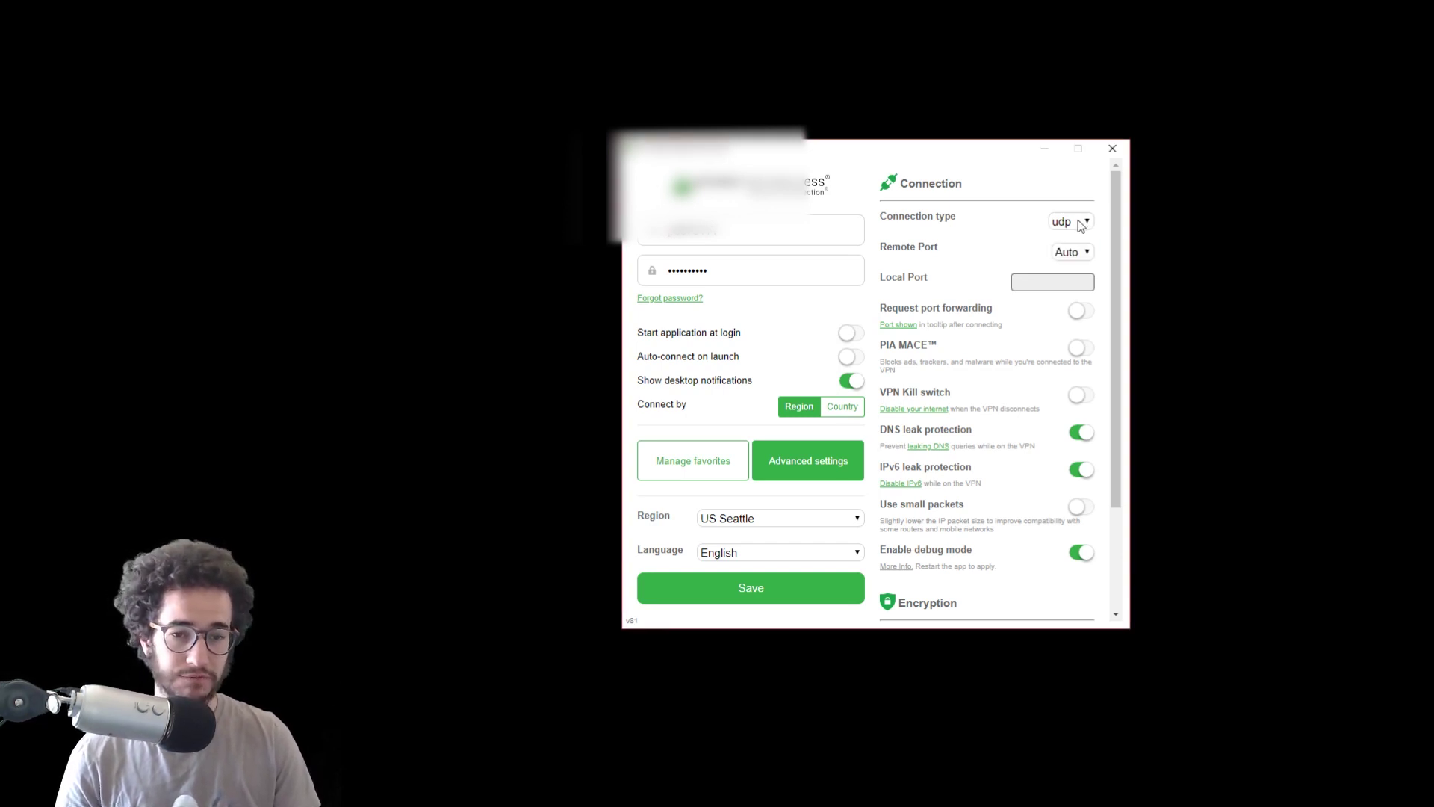
{"action": "left_click", "coordinate": [1081, 224]}
{"action": "left_click", "coordinate": [1082, 223]}
{"action": "left_click", "coordinate": [1081, 224]}
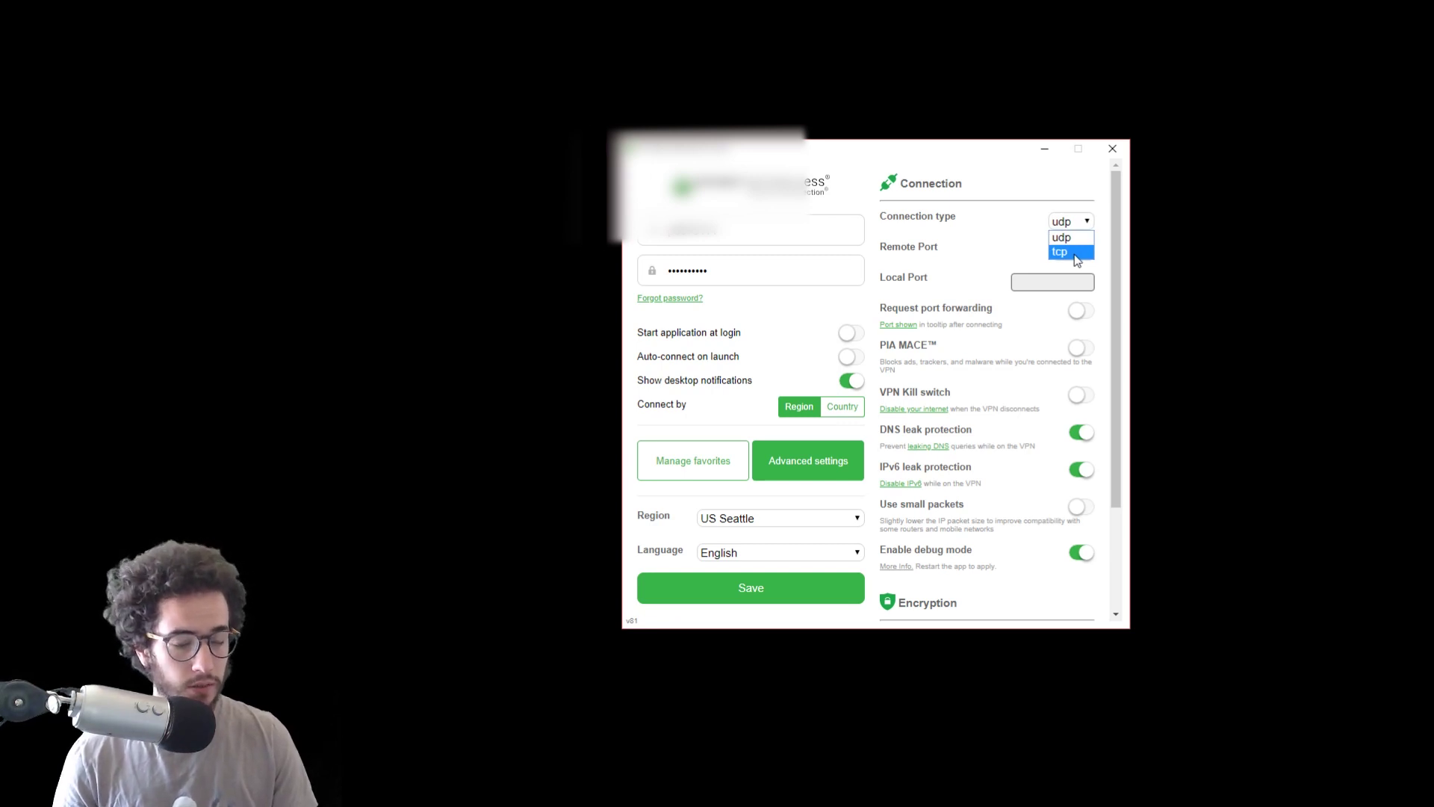
{"action": "left_click", "coordinate": [1074, 221]}
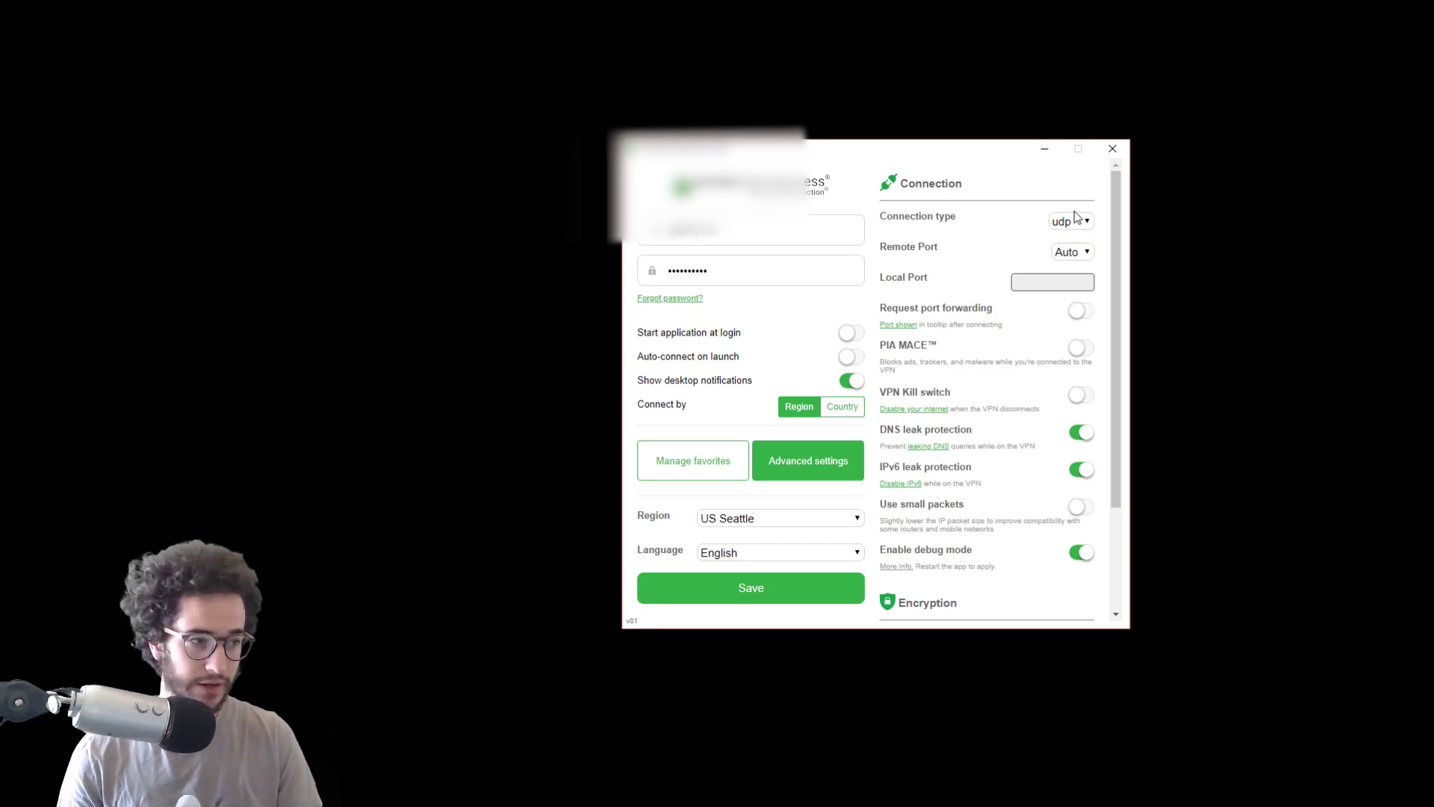
{"action": "left_click", "coordinate": [1081, 223]}
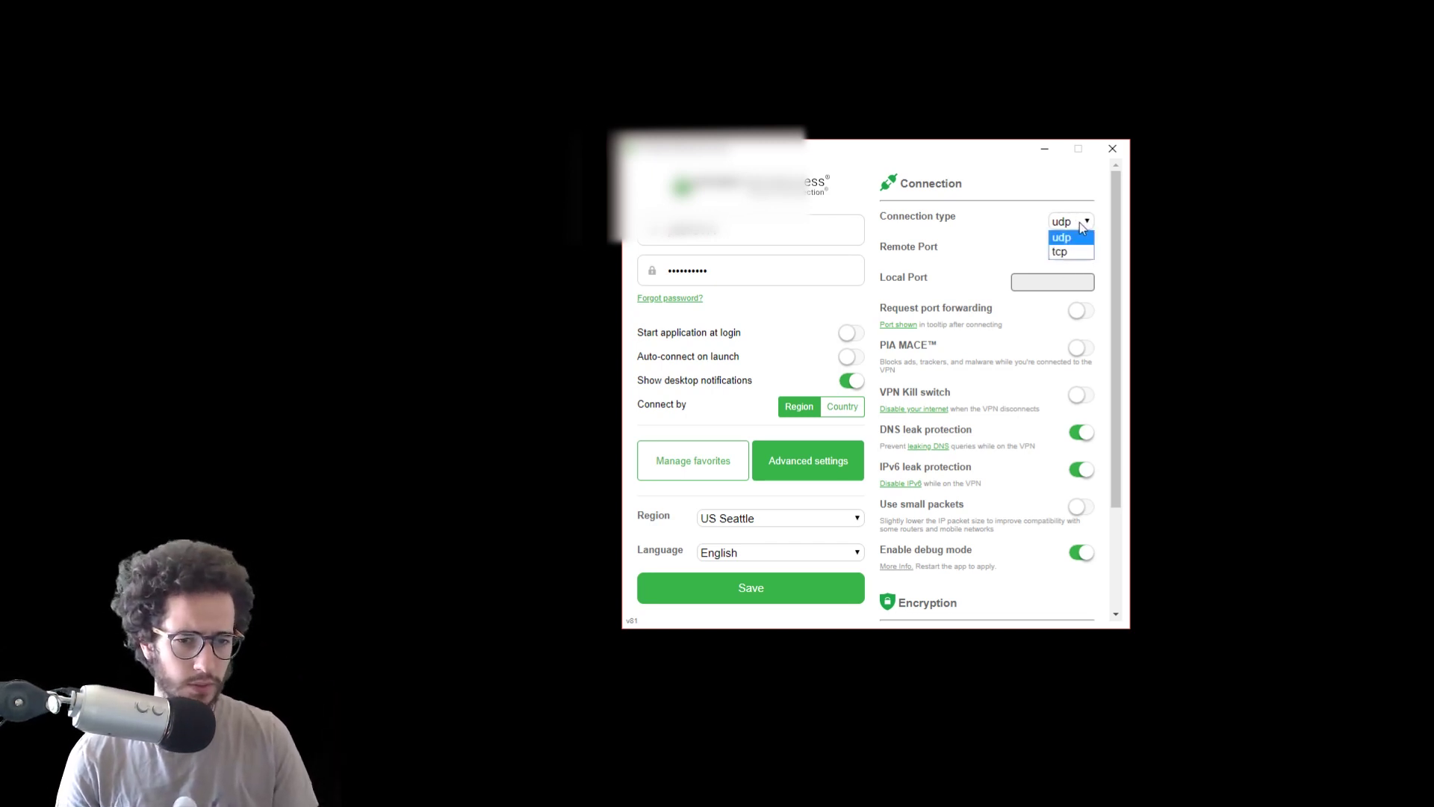
{"action": "left_click", "coordinate": [1095, 222]}
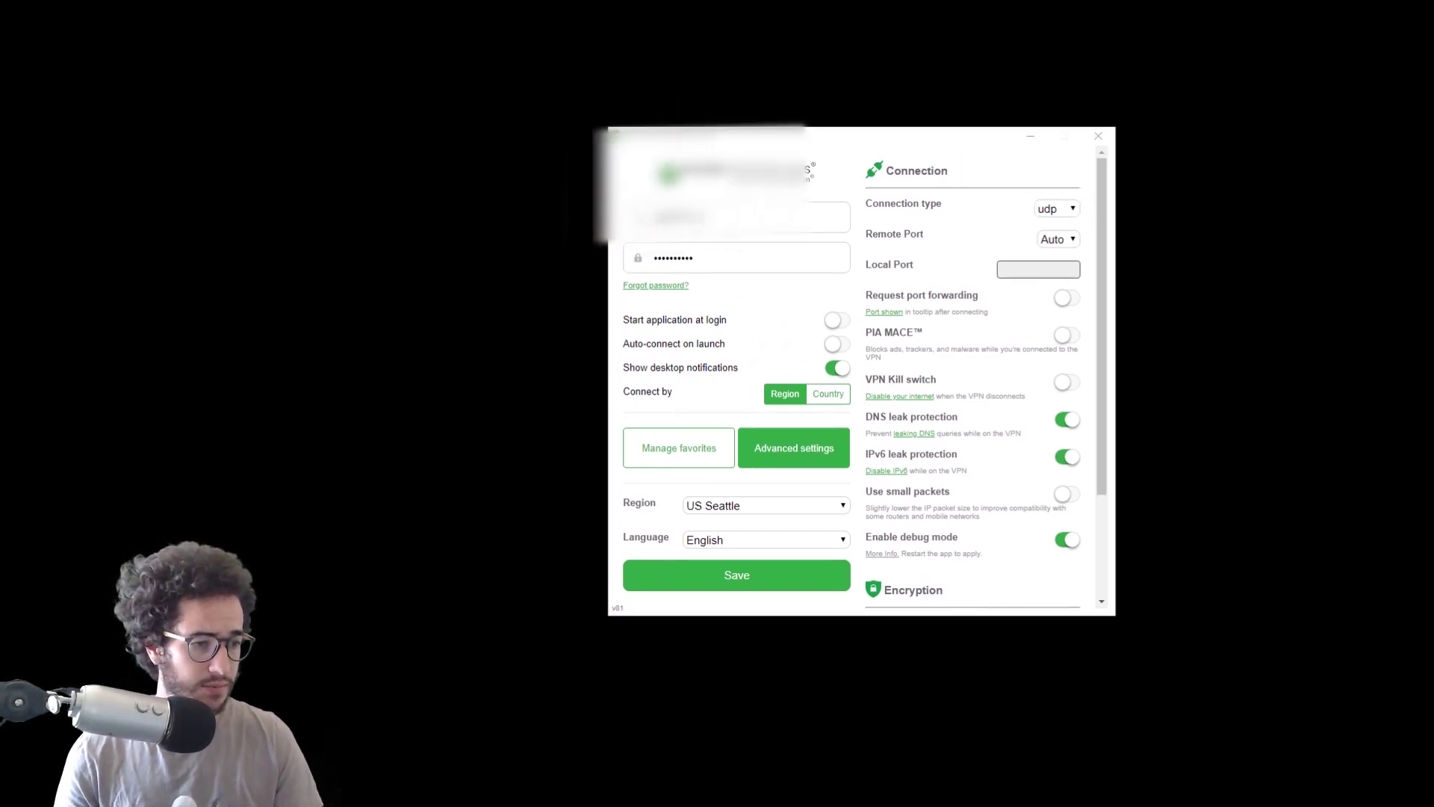
- Examine the available remote port choices and keep the port on Auto
{"action": "left_click", "coordinate": [1014, 241]}
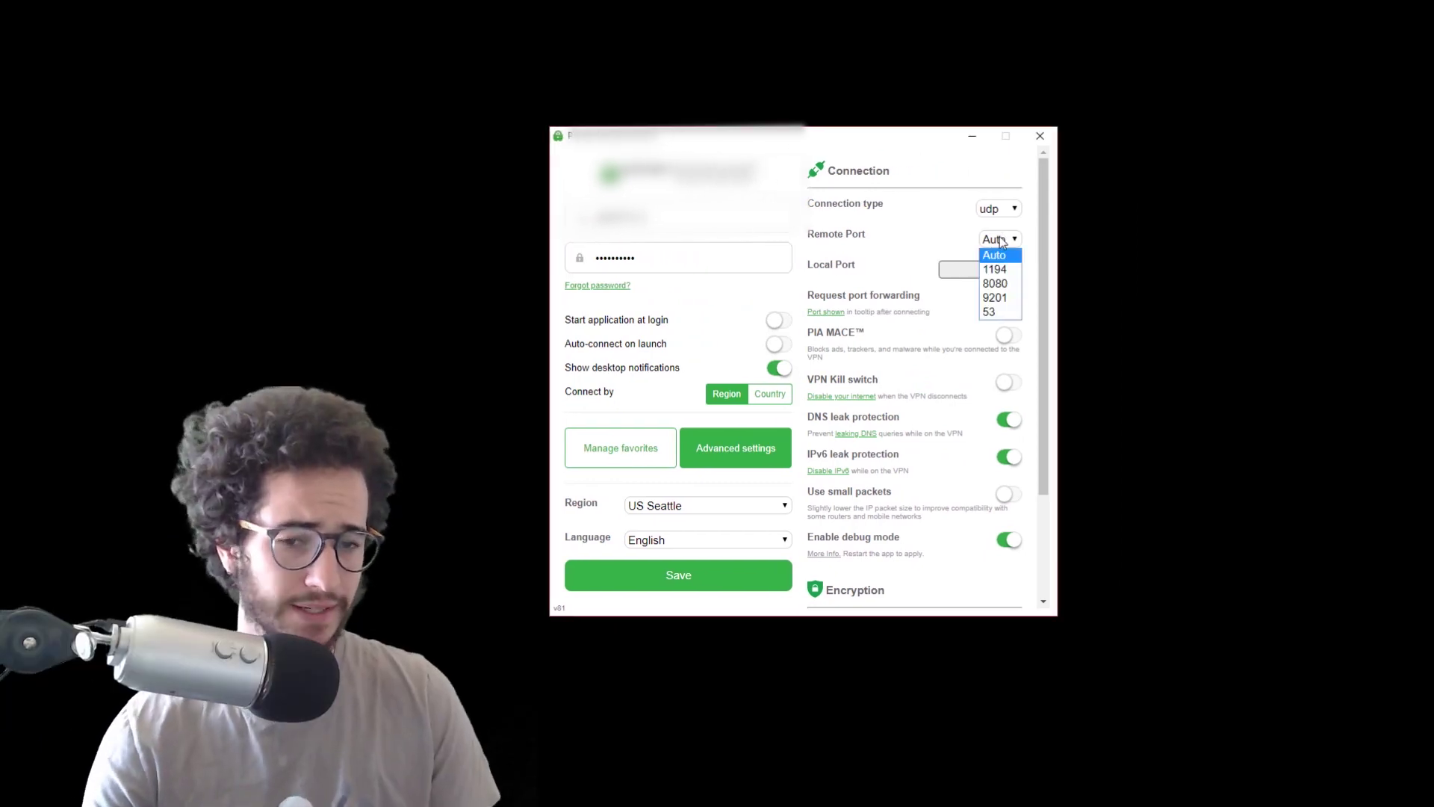
{"action": "left_click", "coordinate": [1012, 246]}
{"action": "left_click", "coordinate": [1001, 240]}
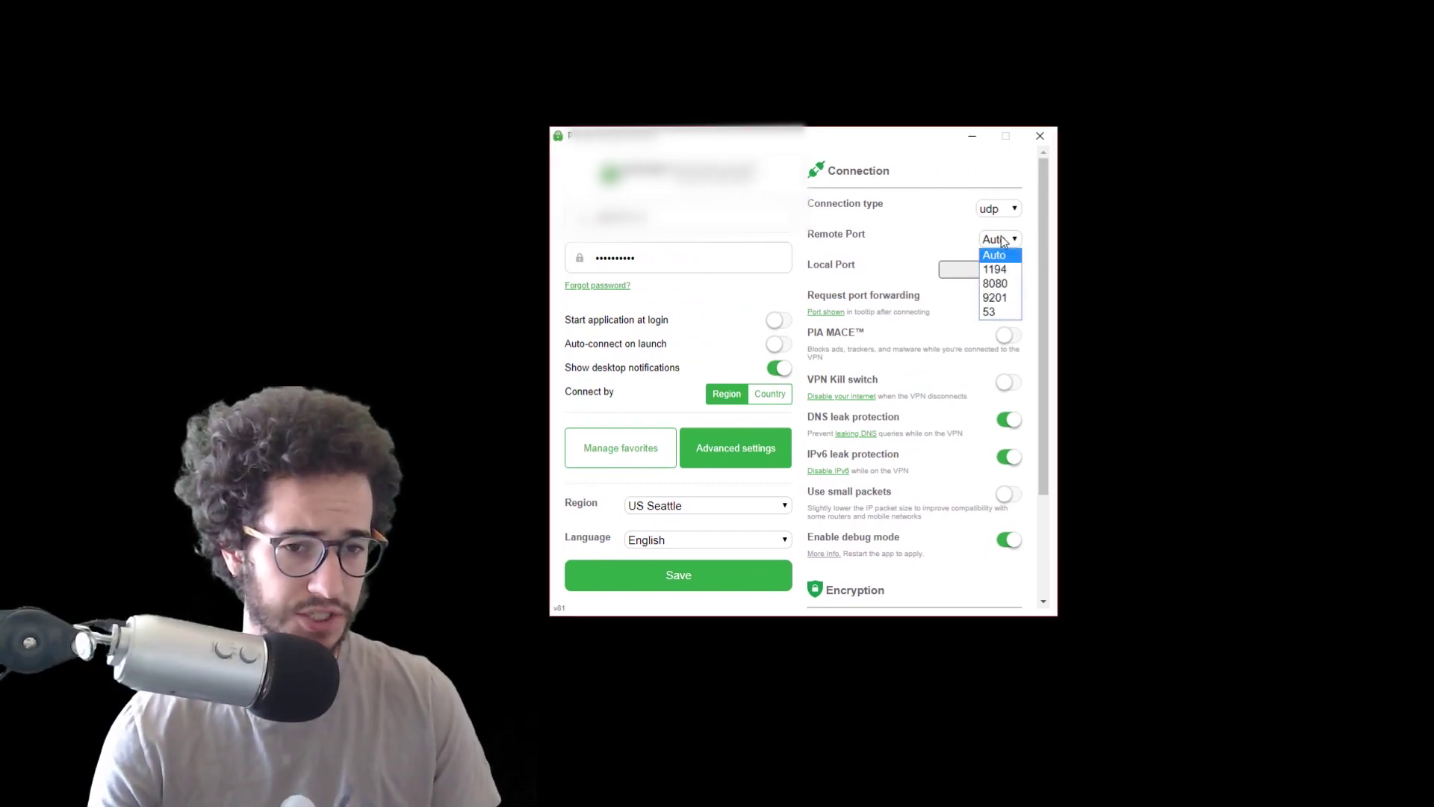
{"action": "left_click", "coordinate": [1003, 255]}
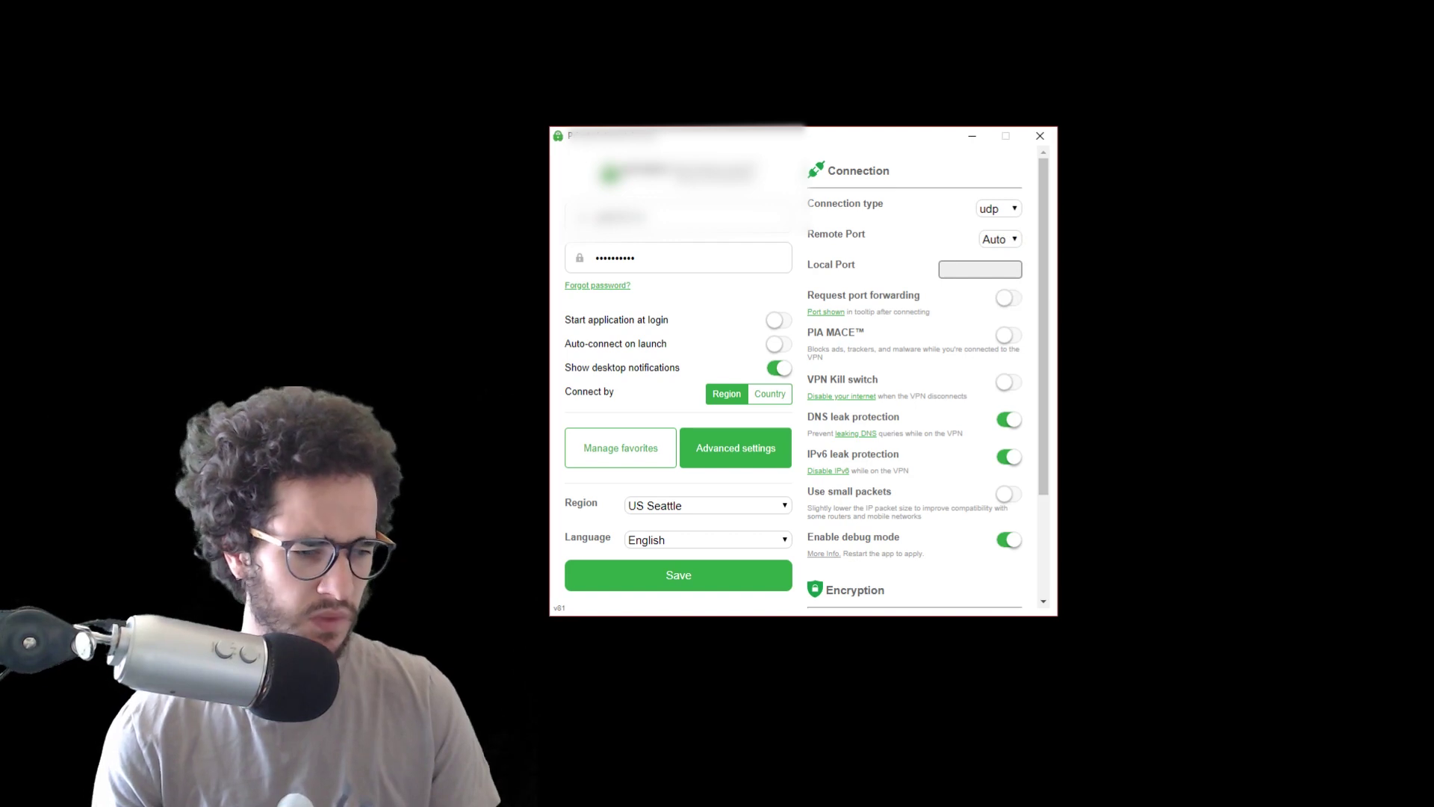
{"action": "left_click", "coordinate": [994, 242]}
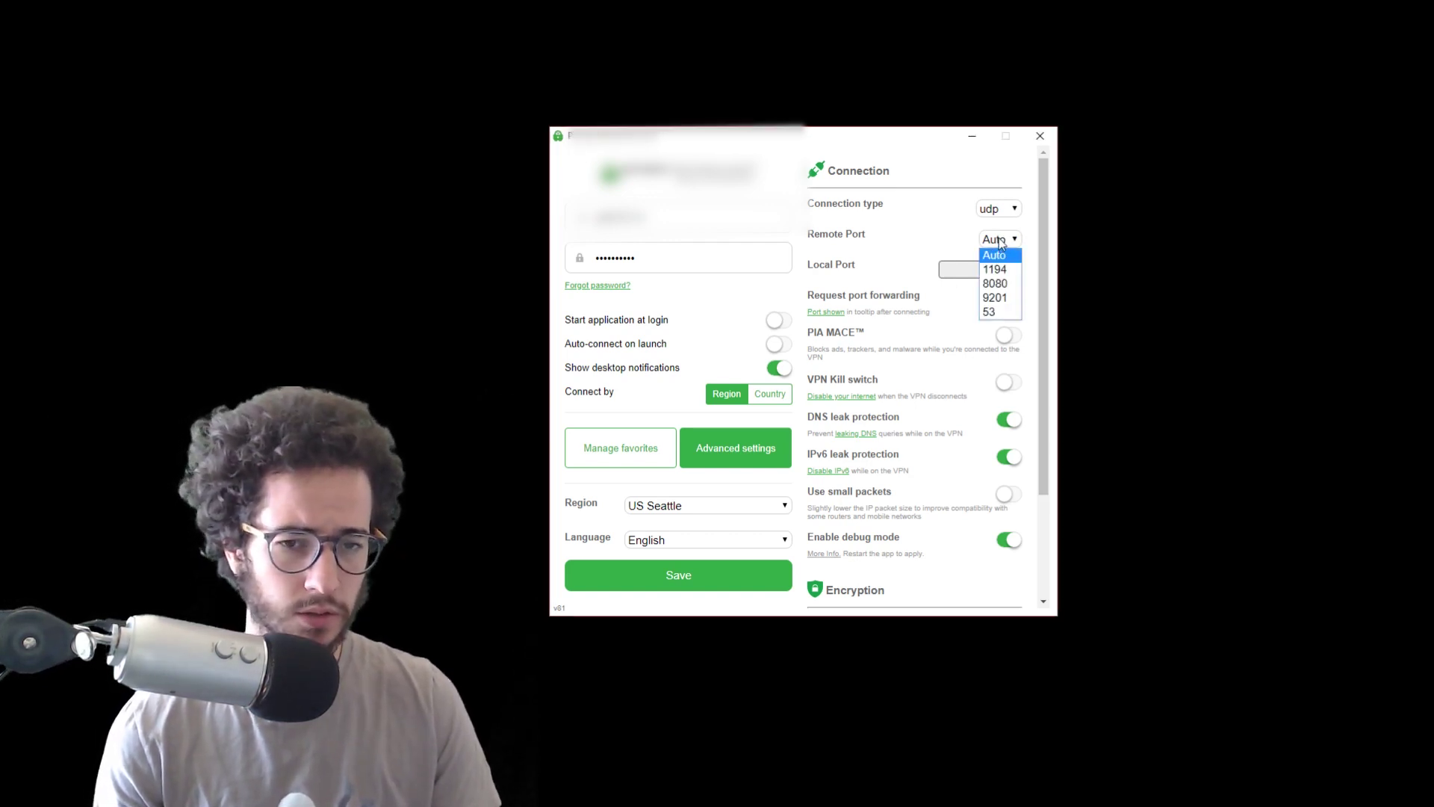
{"action": "left_click", "coordinate": [1001, 240]}
{"action": "left_click", "coordinate": [1001, 241]}
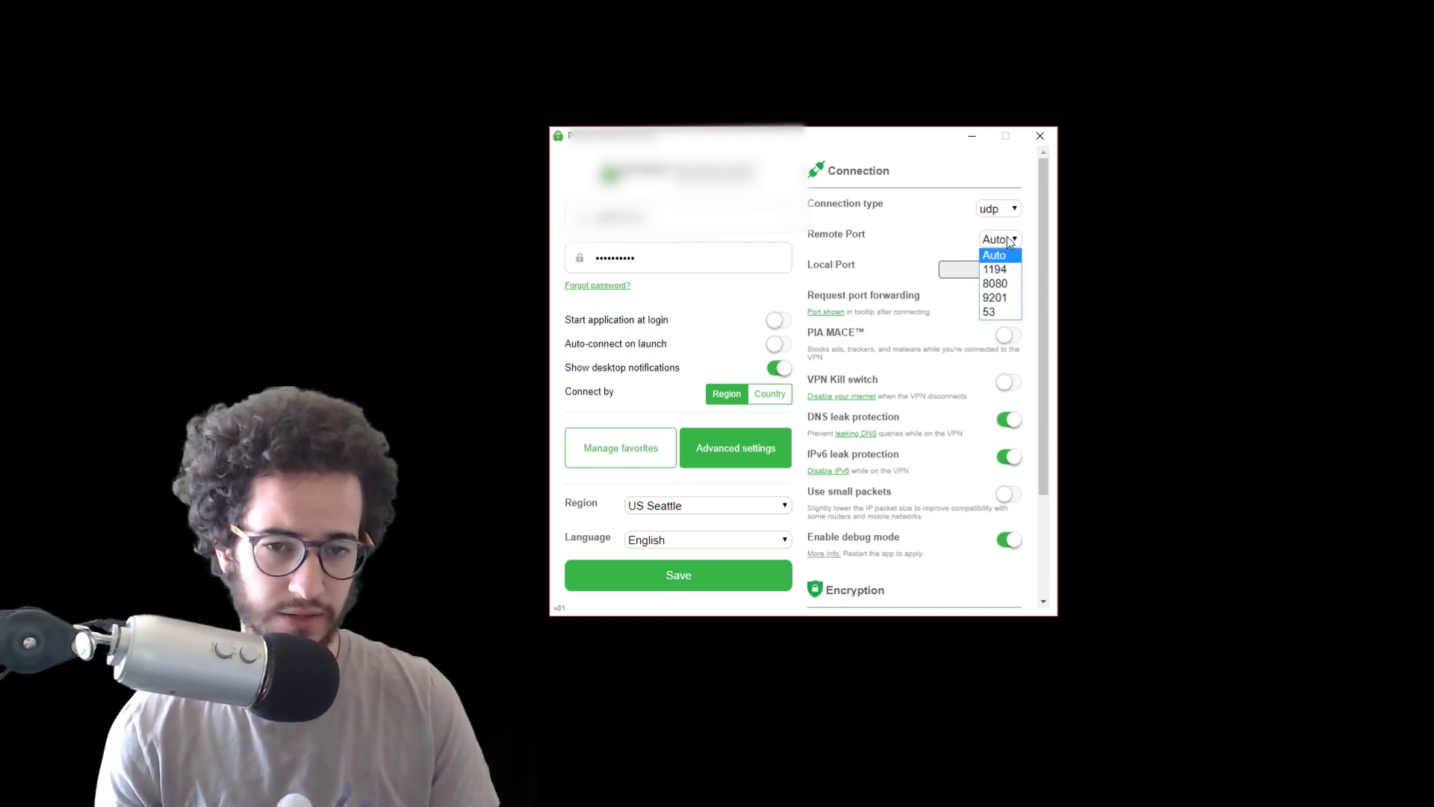
{"action": "left_click", "coordinate": [1007, 239]}
{"action": "left_click", "coordinate": [1007, 239]}
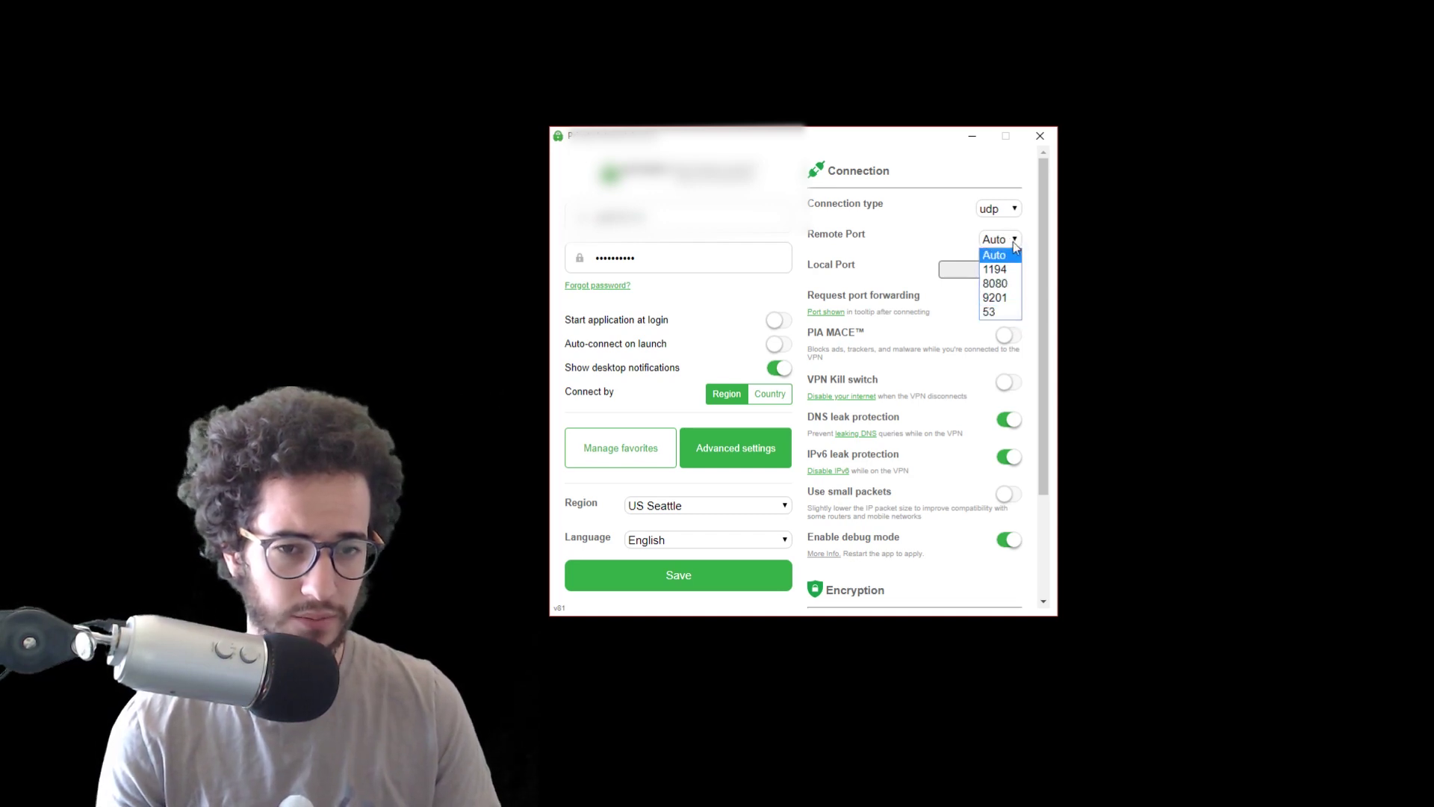
{"action": "left_click", "coordinate": [986, 254]}
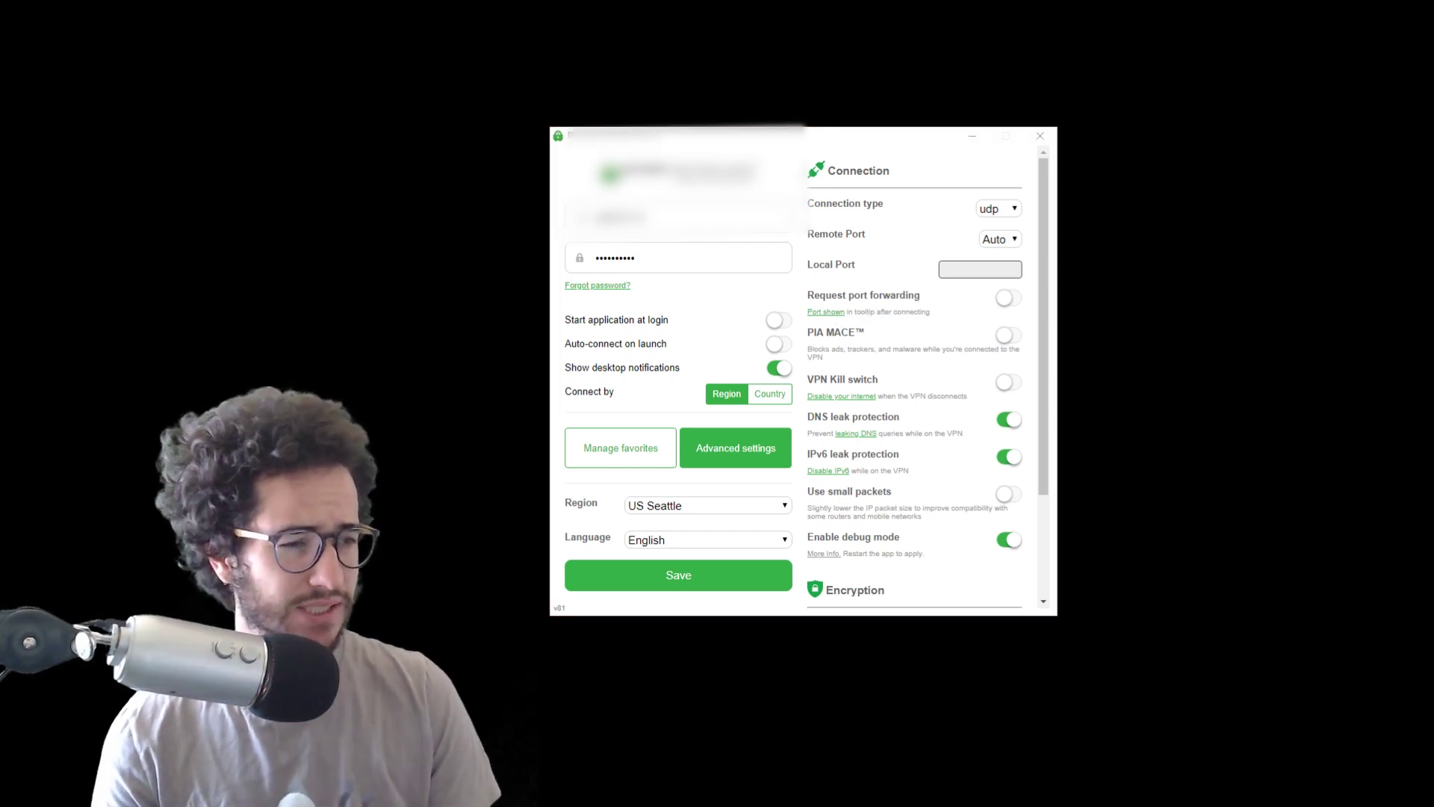
- Examine the Request port forwarding option and the knowledgebase article's list of regions that support it
{"action": "left_click", "coordinate": [1008, 298]}
{"action": "left_click", "coordinate": [1008, 299]}
{"action": "left_click", "coordinate": [1008, 299]}
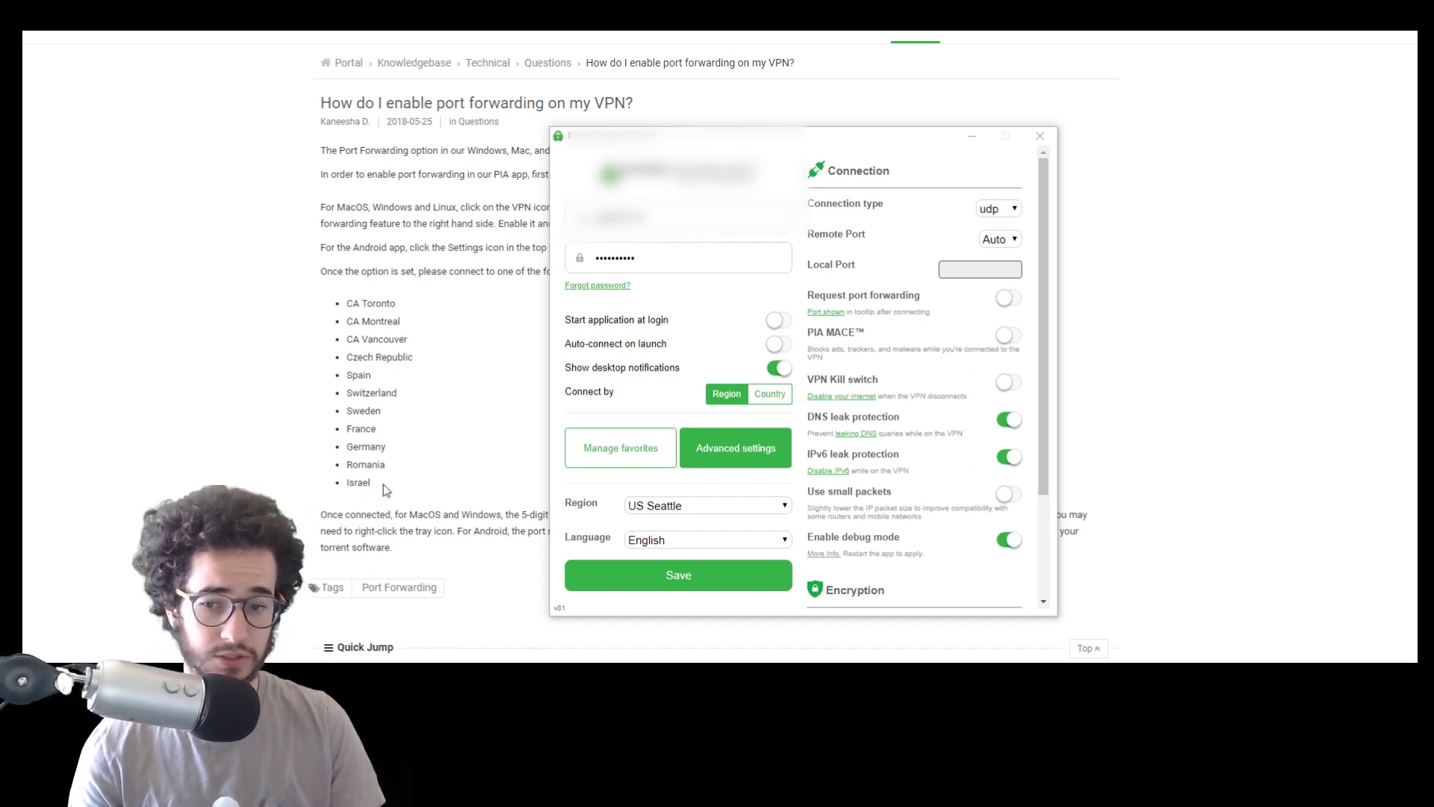
{"action": "left_click_drag", "start_coordinate": [384, 489], "coordinate": [329, 314]}
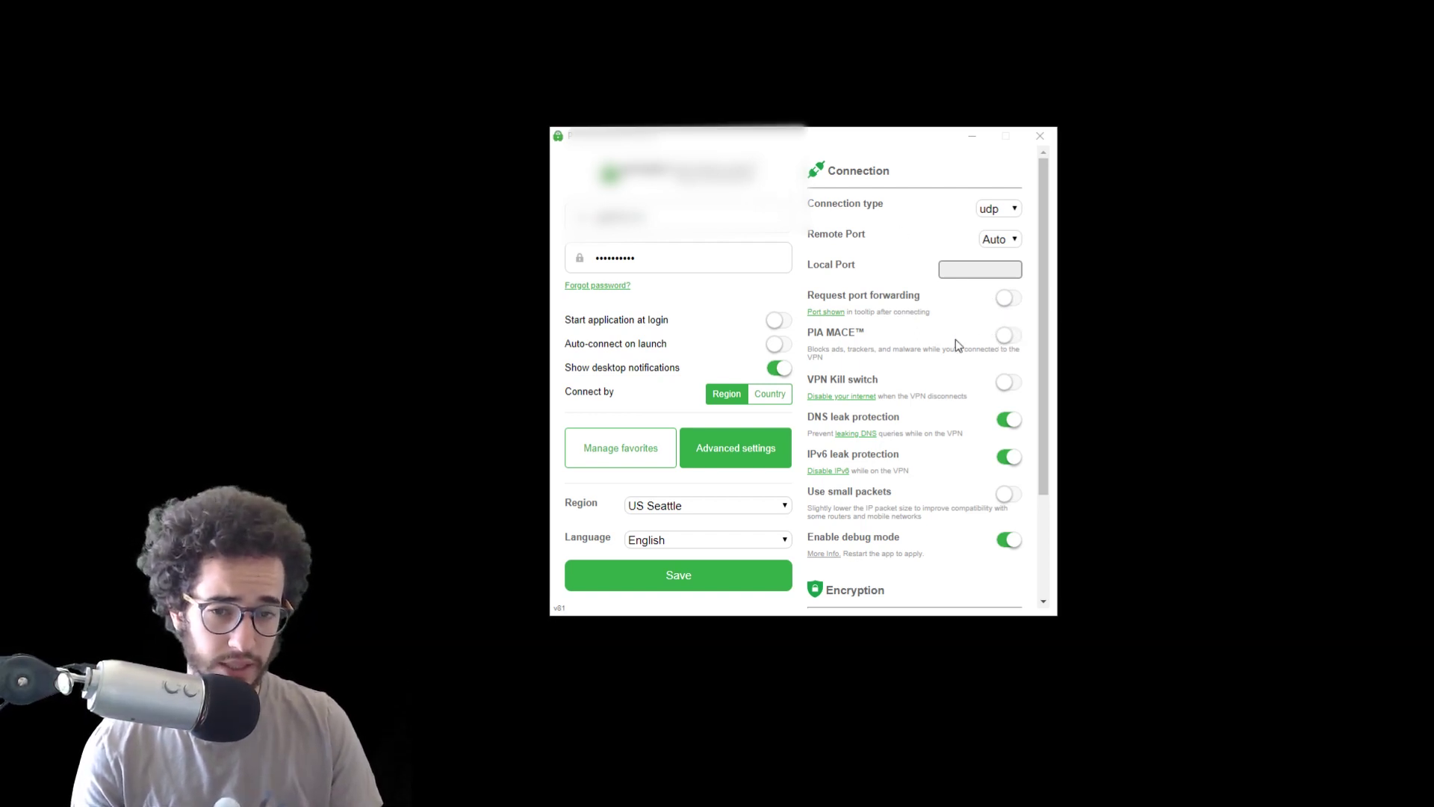
- Enable PIA MACE and review its description about blocking ads, trackers and malware
{"action": "left_click", "coordinate": [871, 337]}
{"action": "triple_click", "coordinate": [804, 331]}
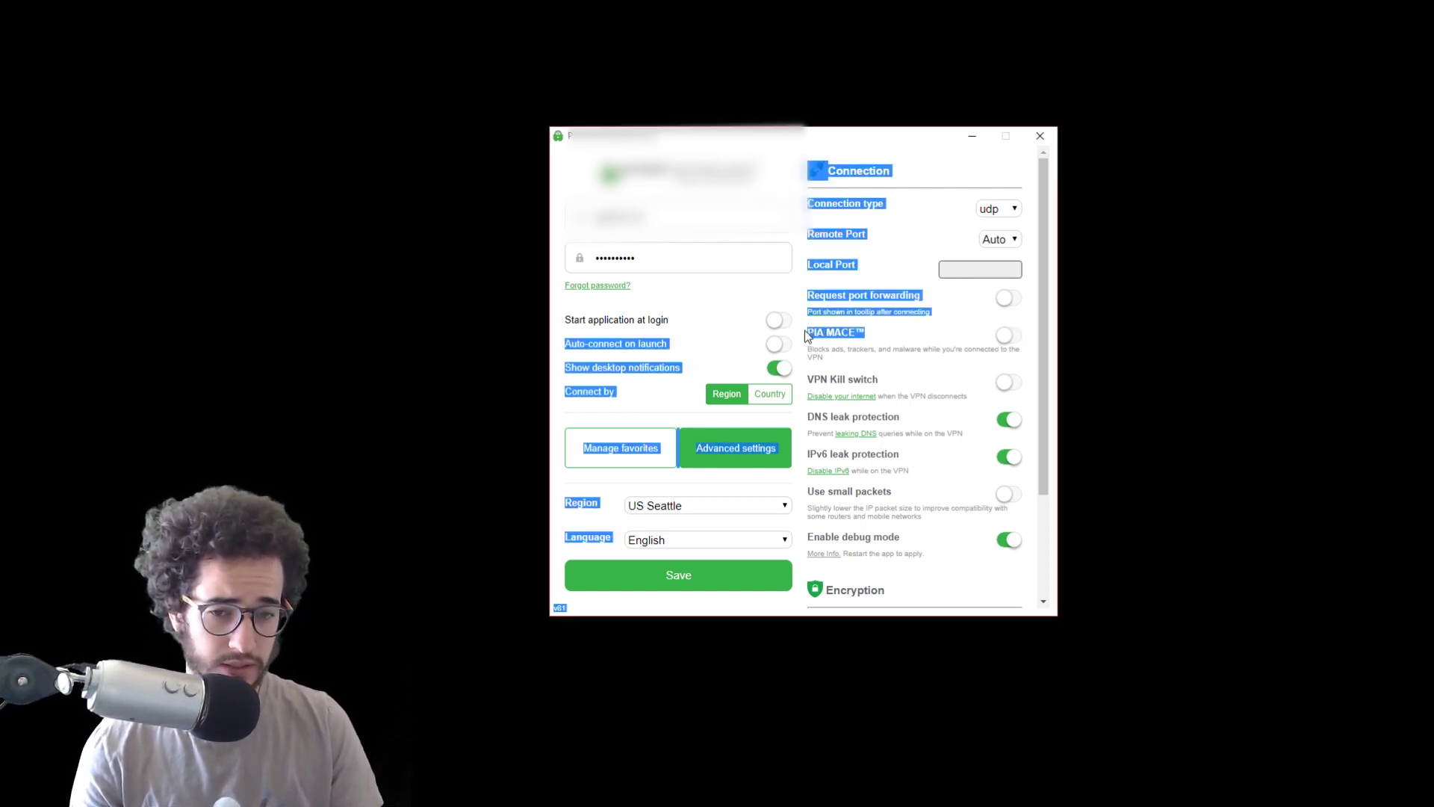
{"action": "double_click", "coordinate": [813, 338]}
{"action": "left_click", "coordinate": [855, 349]}
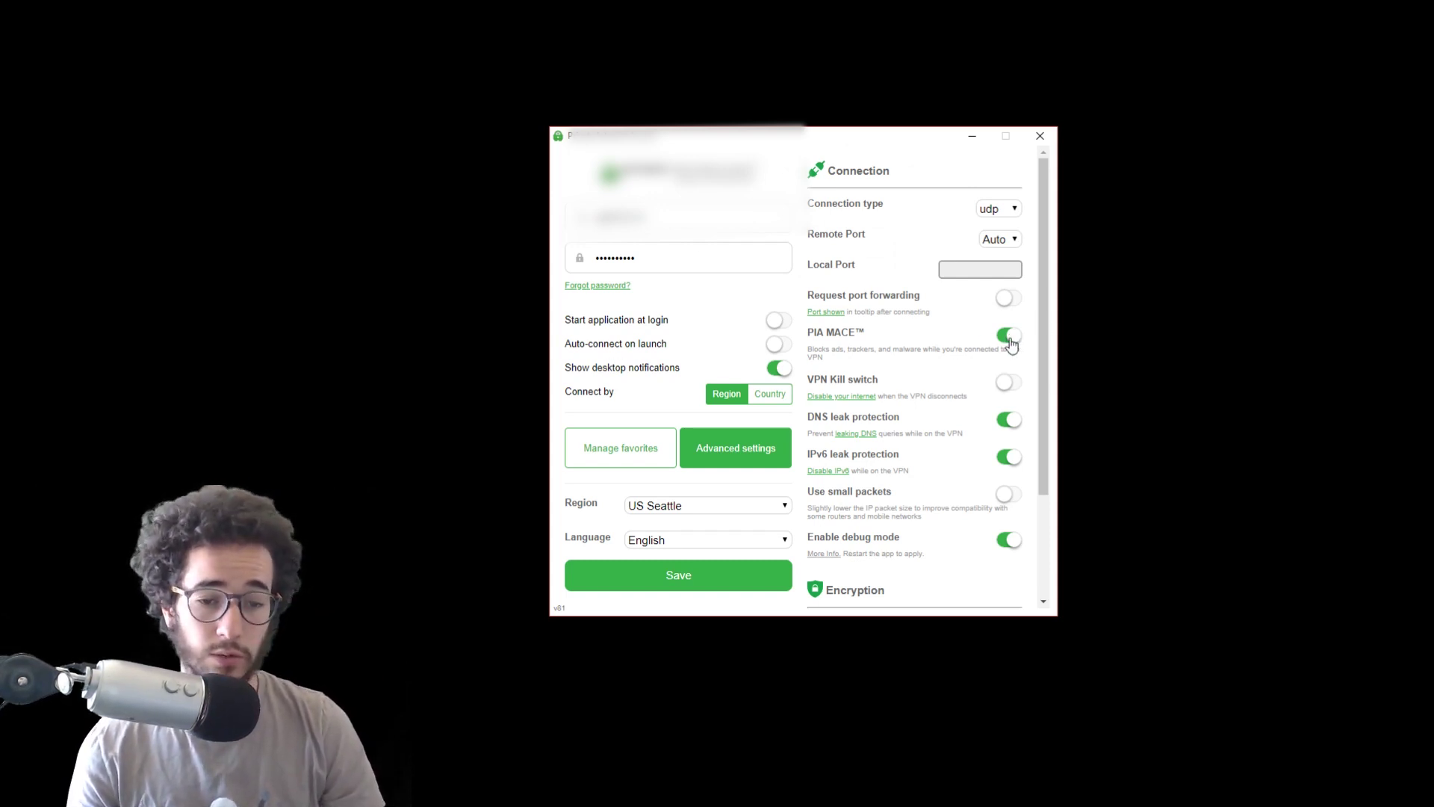
{"action": "left_click_drag", "start_coordinate": [854, 357], "coordinate": [818, 348]}
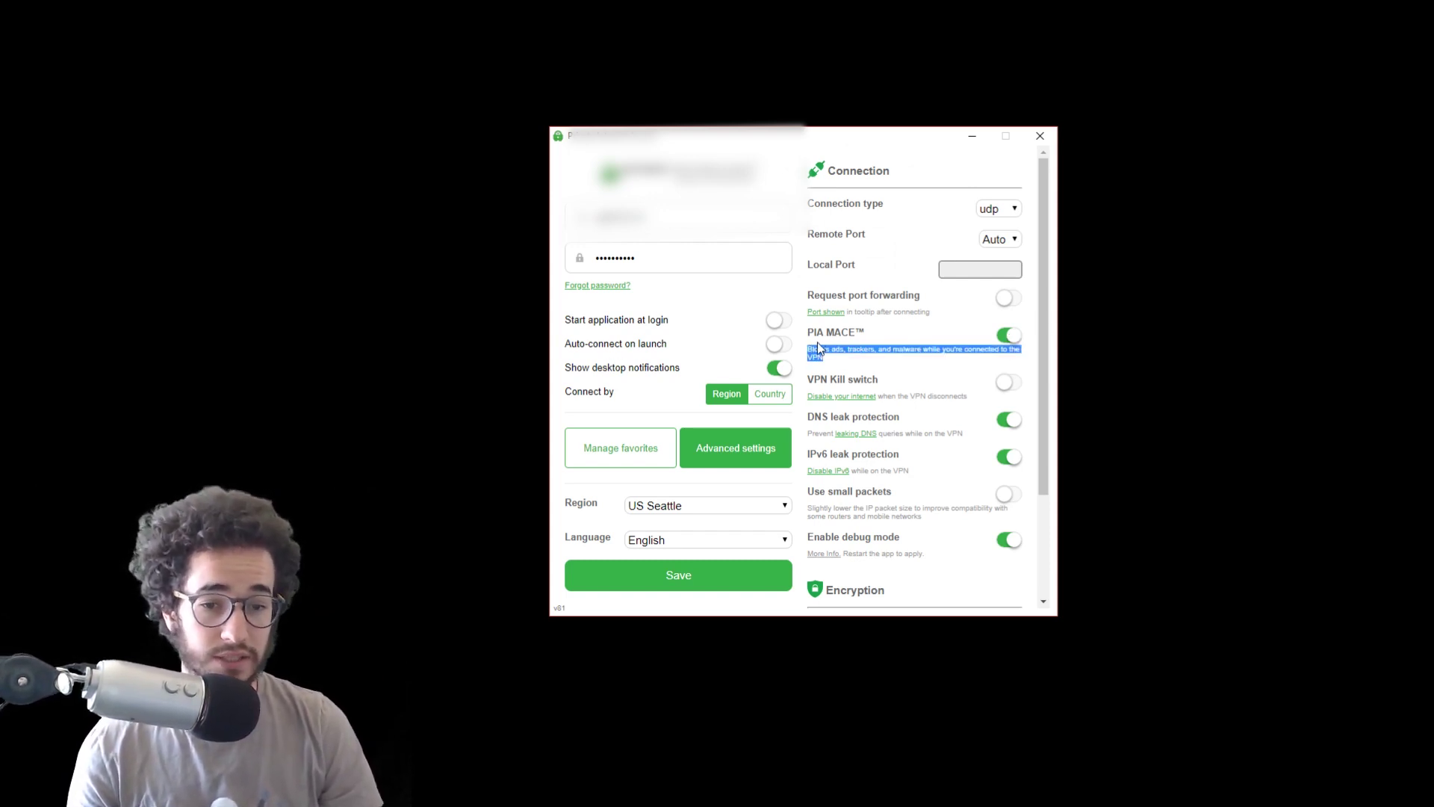
{"action": "left_click", "coordinate": [878, 359]}
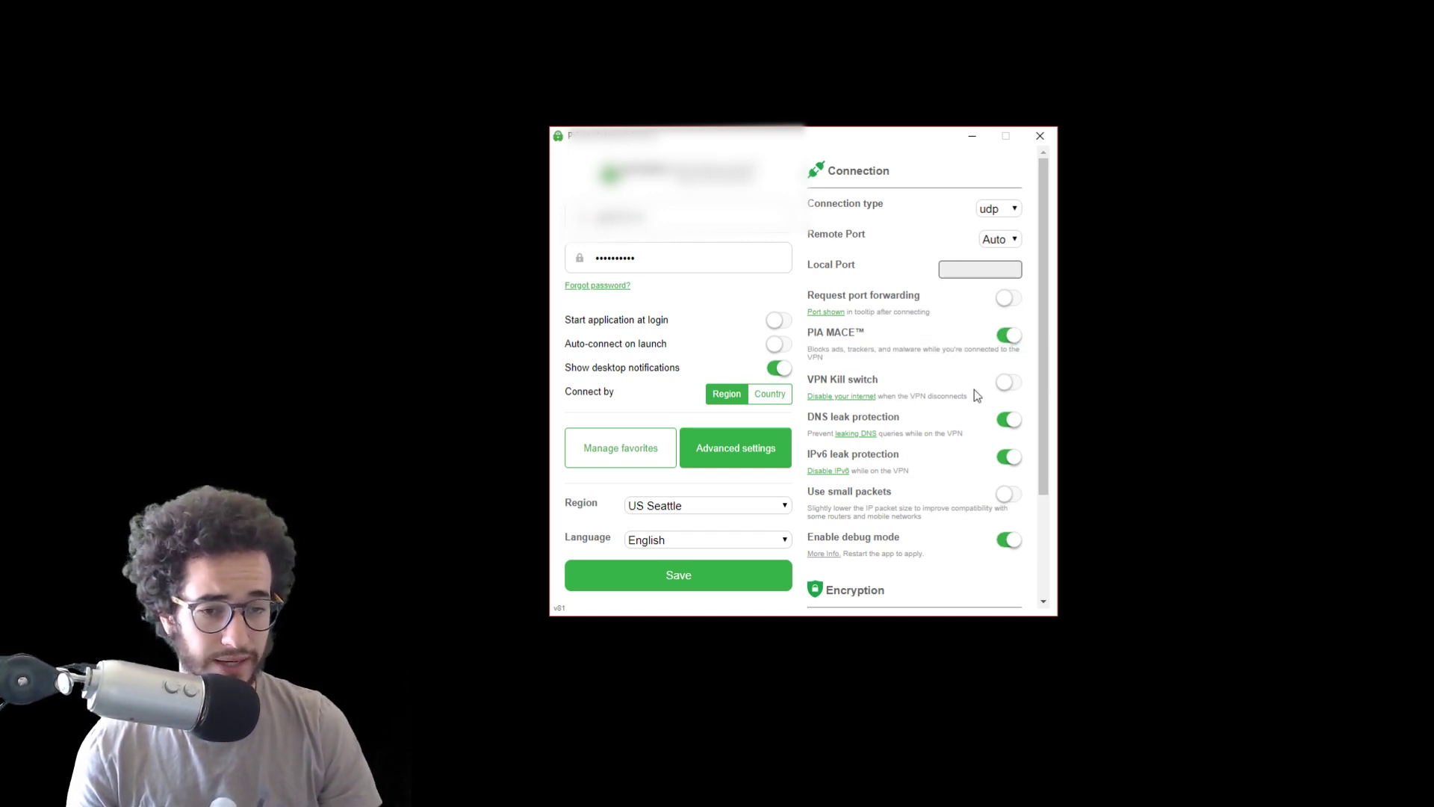
- Review the VPN Kill switch option and its enabling confirmation, and cancel so the switch is not enabled
{"action": "left_click_drag", "start_coordinate": [974, 389], "coordinate": [808, 380]}
{"action": "left_click", "coordinate": [893, 375]}
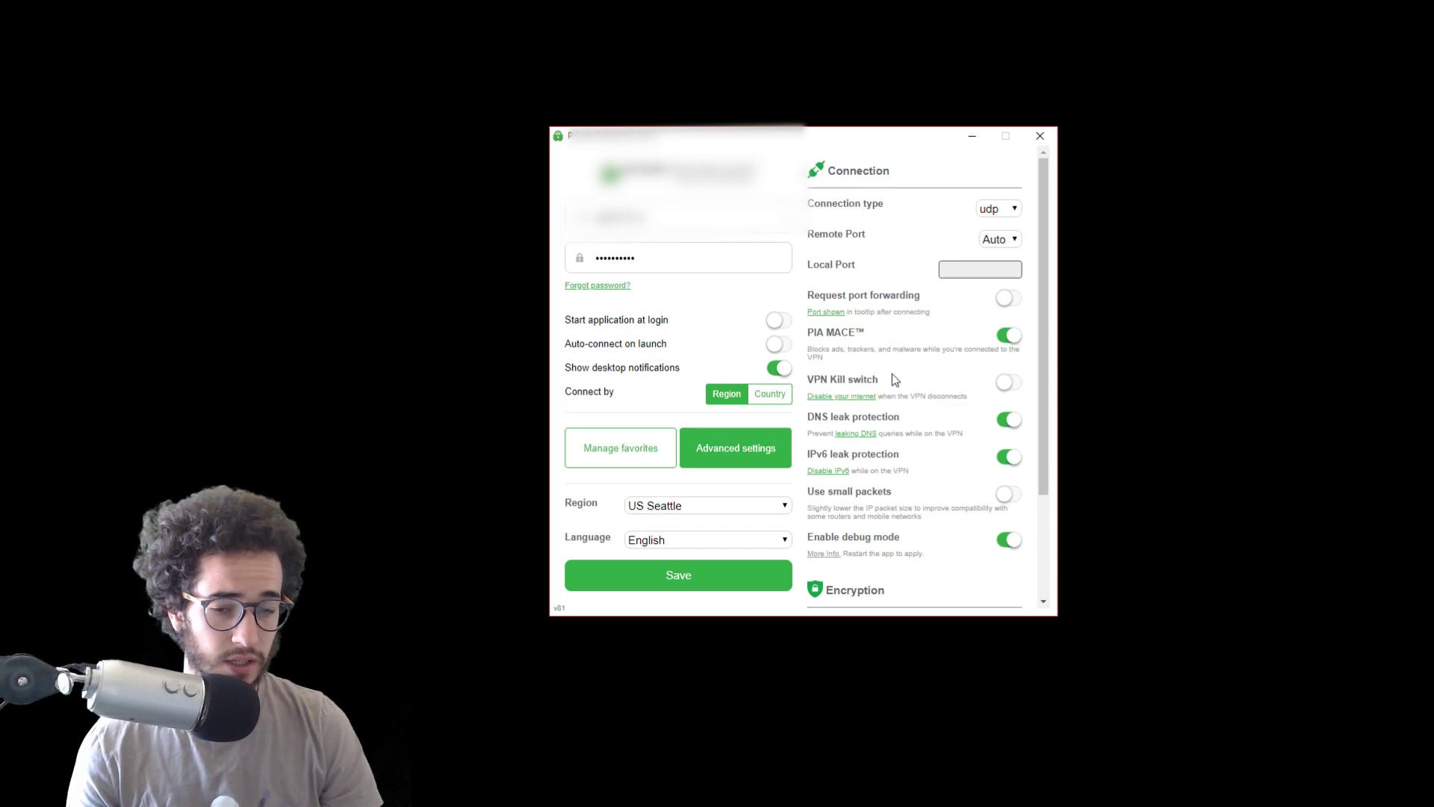
{"action": "left_click", "coordinate": [1007, 381]}
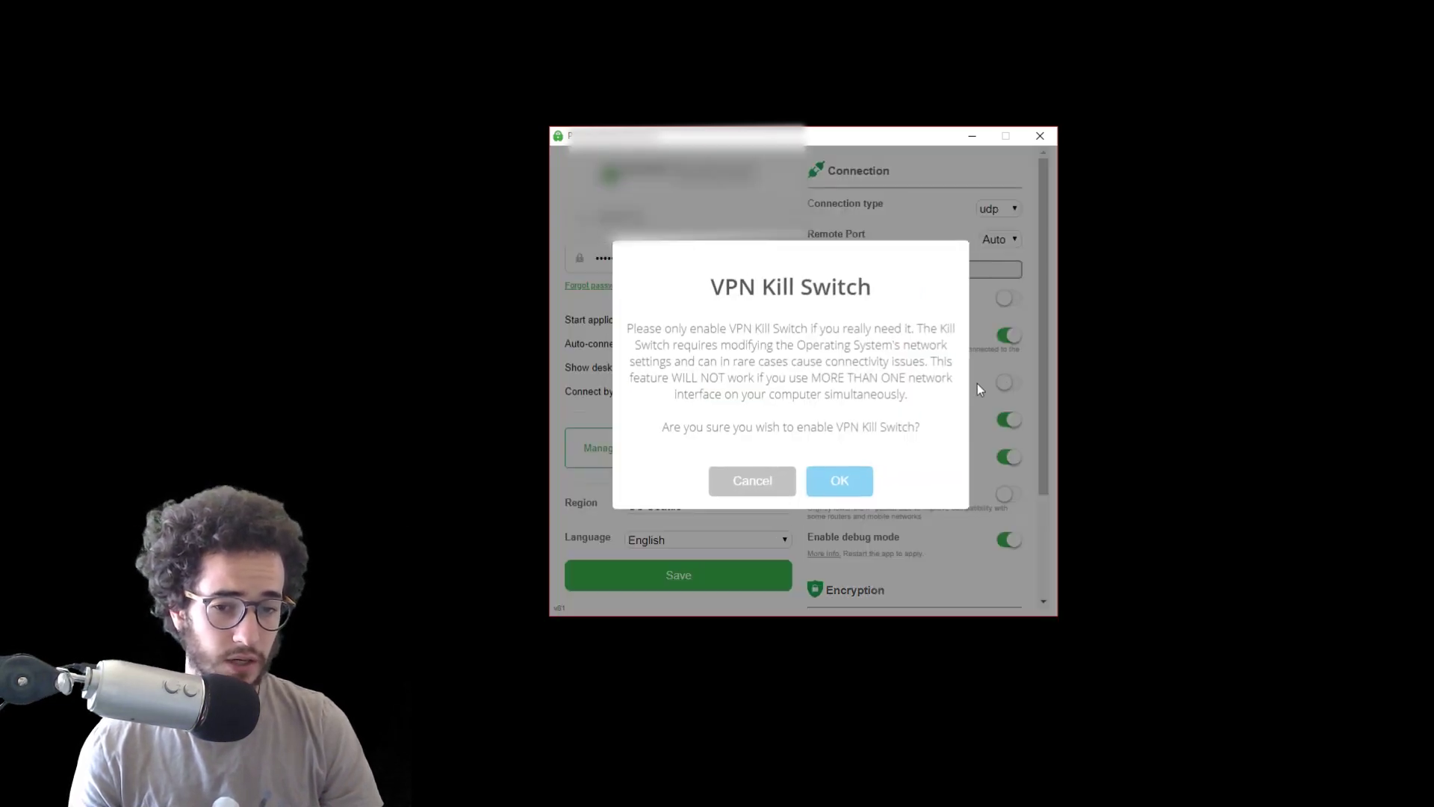
{"action": "left_click", "coordinate": [776, 482]}
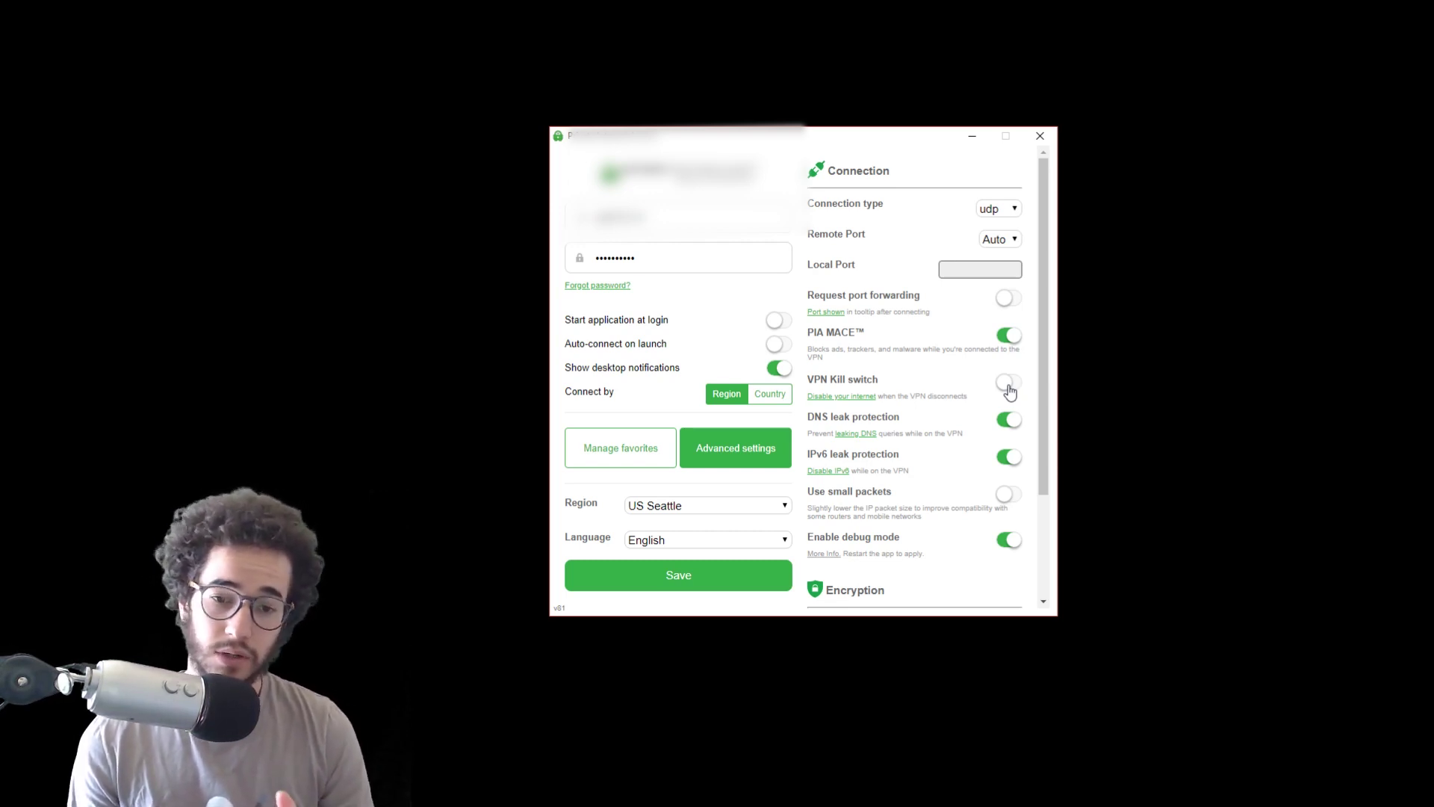
{"action": "left_click", "coordinate": [1003, 336]}
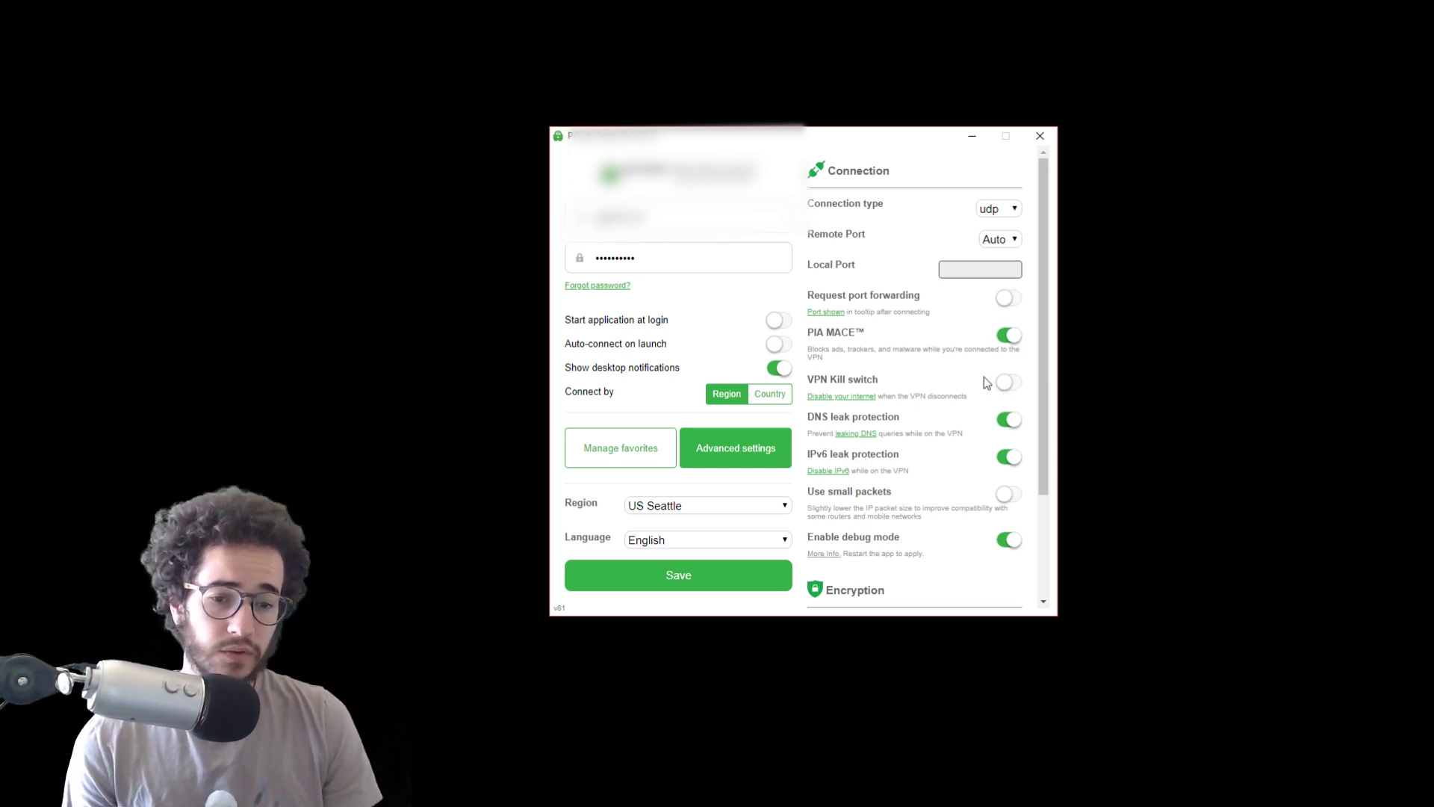
{"action": "left_click", "coordinate": [816, 380]}
{"action": "left_click", "coordinate": [747, 479]}
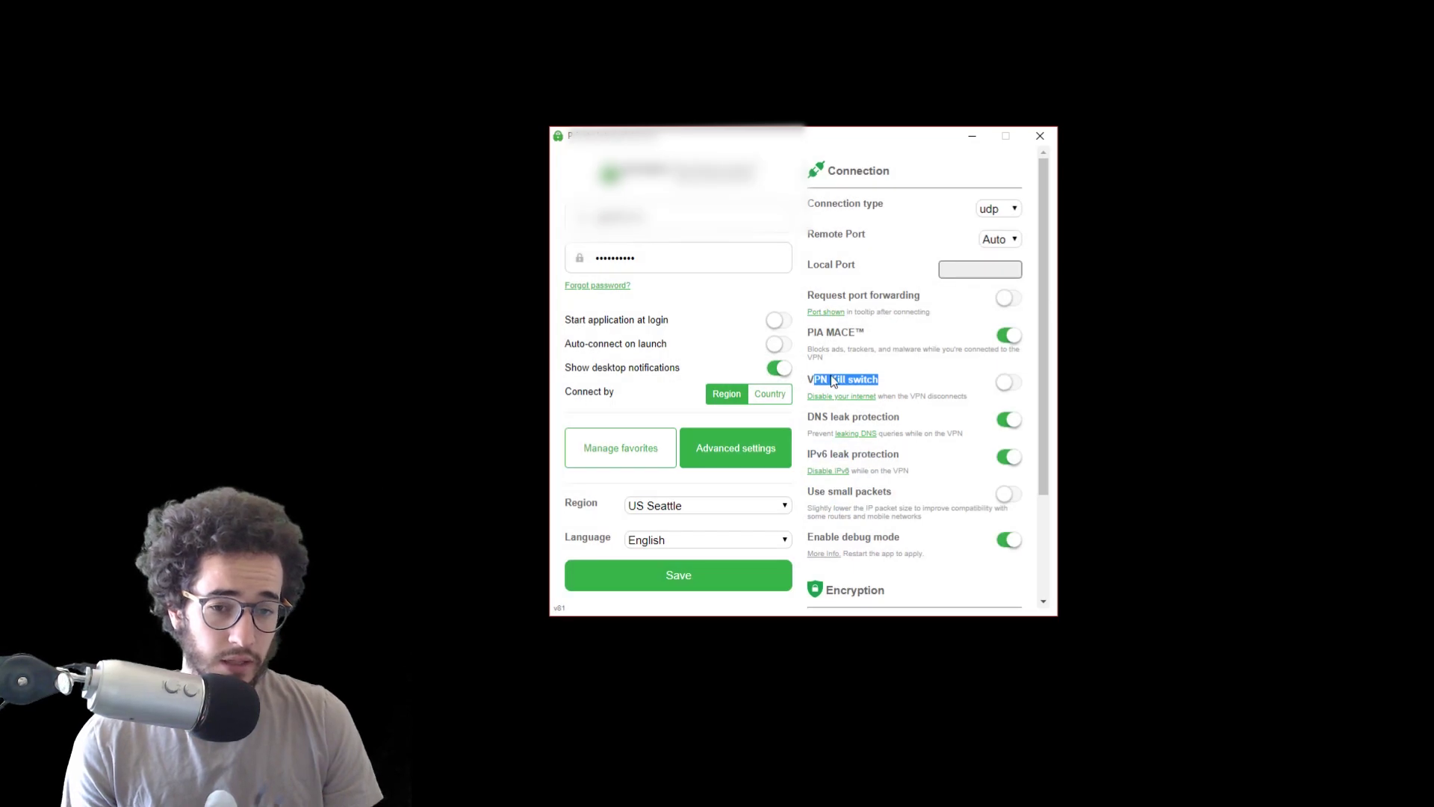
{"action": "left_click", "coordinate": [833, 381]}
{"action": "left_click", "coordinate": [750, 480]}
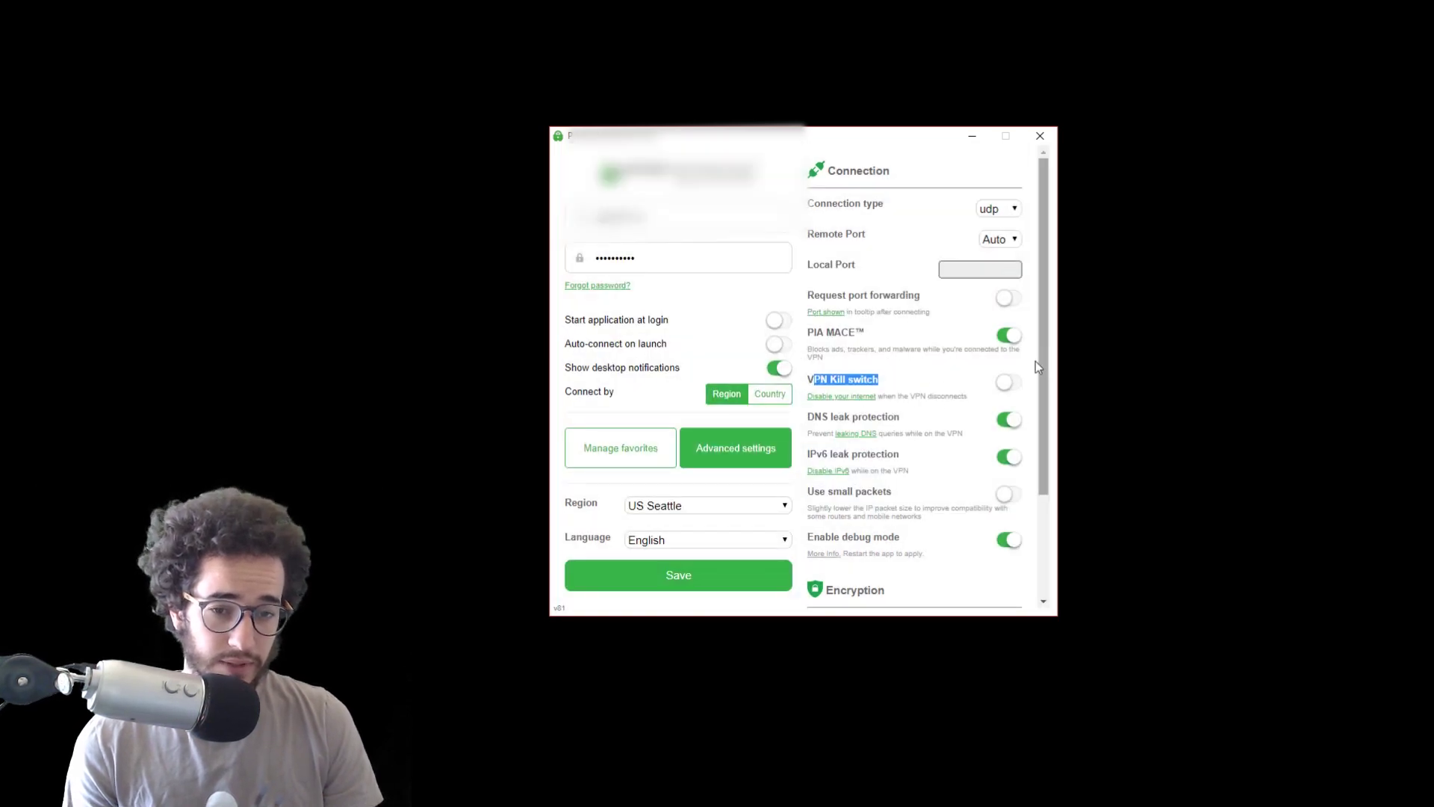
- Review the leak protection, small packets and debug mode options, and set Data Encryption to AES-256
{"action": "scroll", "coordinate": [894, 419], "scroll_direction": "down", "scroll_amount": 1}
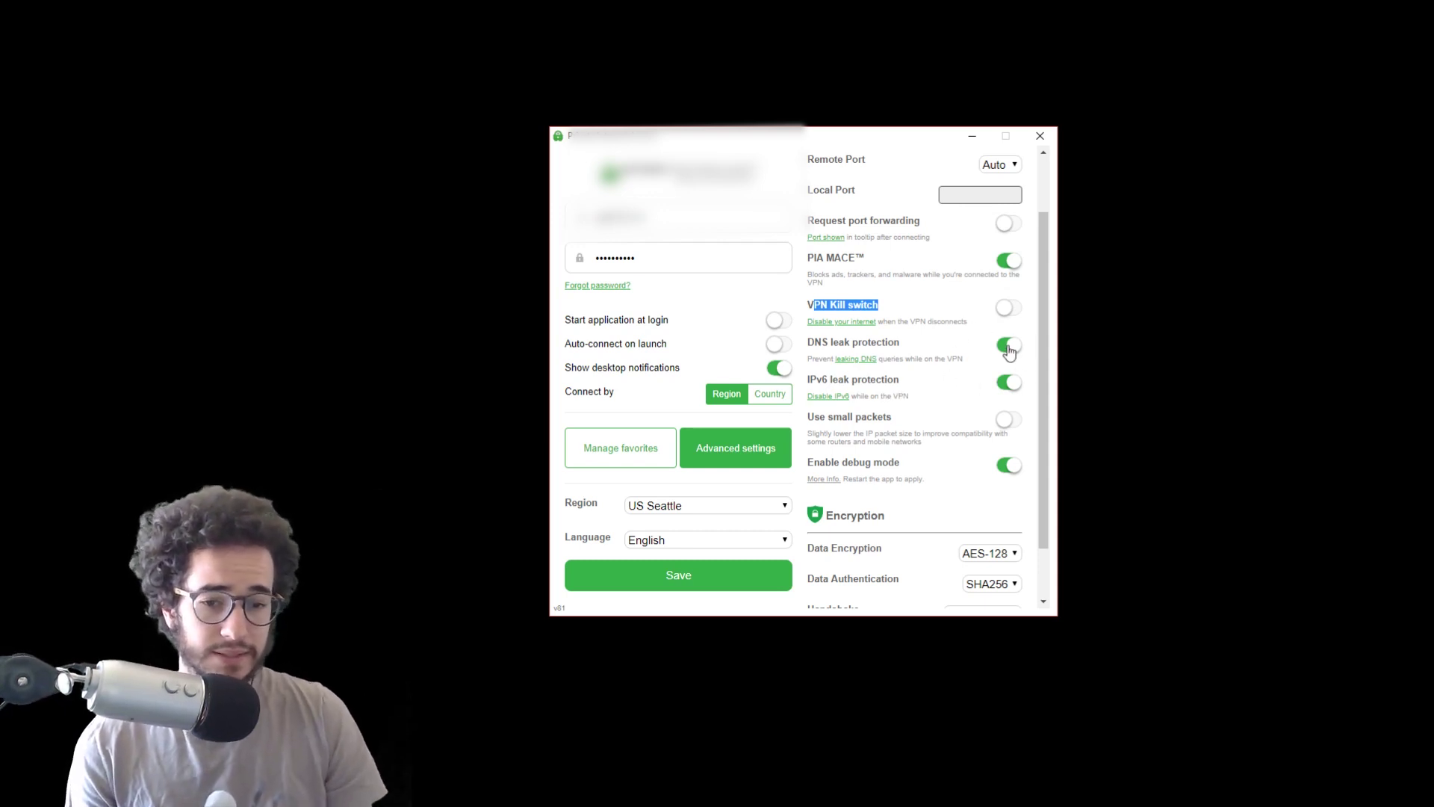
{"action": "scroll", "coordinate": [1042, 348], "scroll_direction": "down", "scroll_amount": 1}
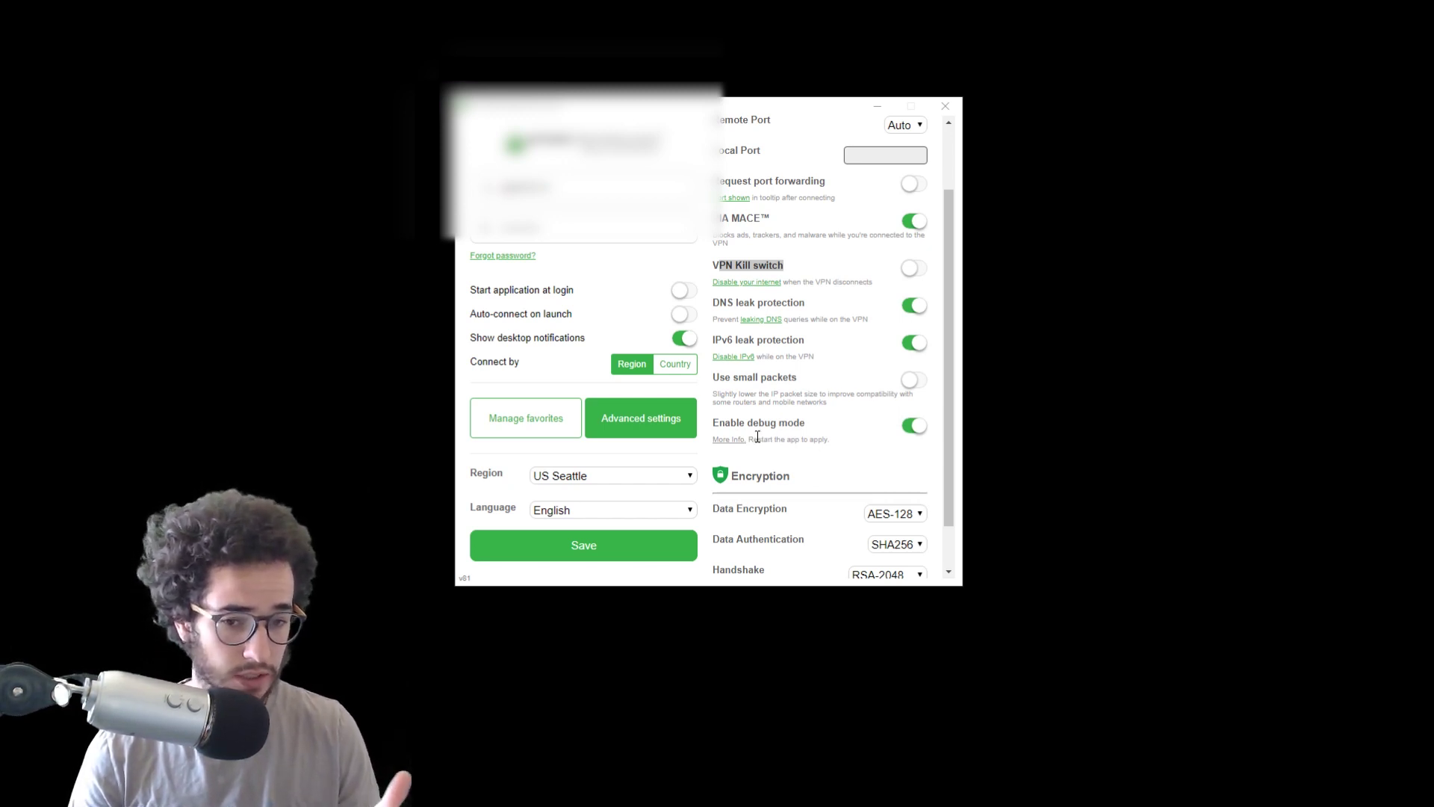
{"action": "scroll", "coordinate": [813, 452], "scroll_direction": "down", "scroll_amount": 2}
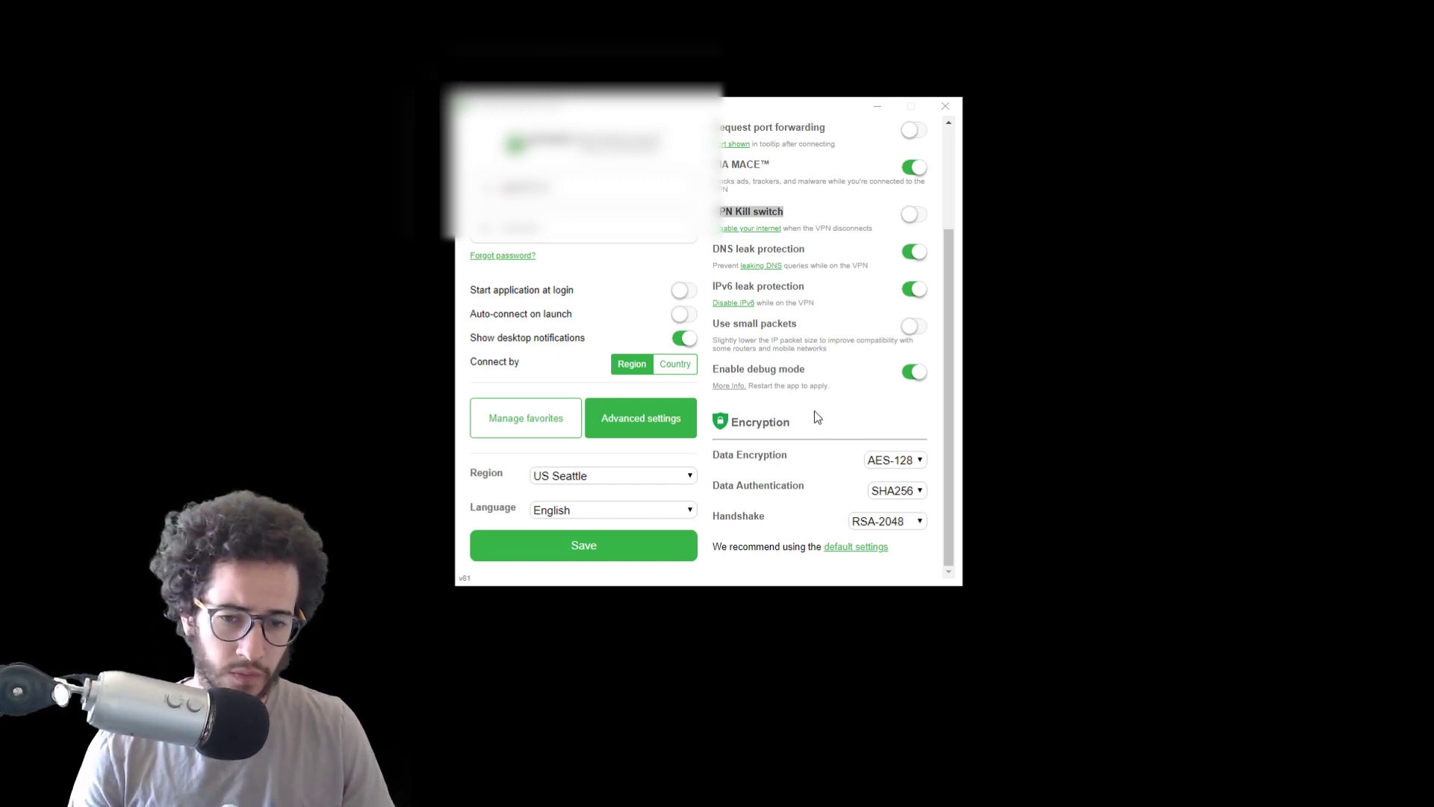
{"action": "left_click", "coordinate": [912, 460]}
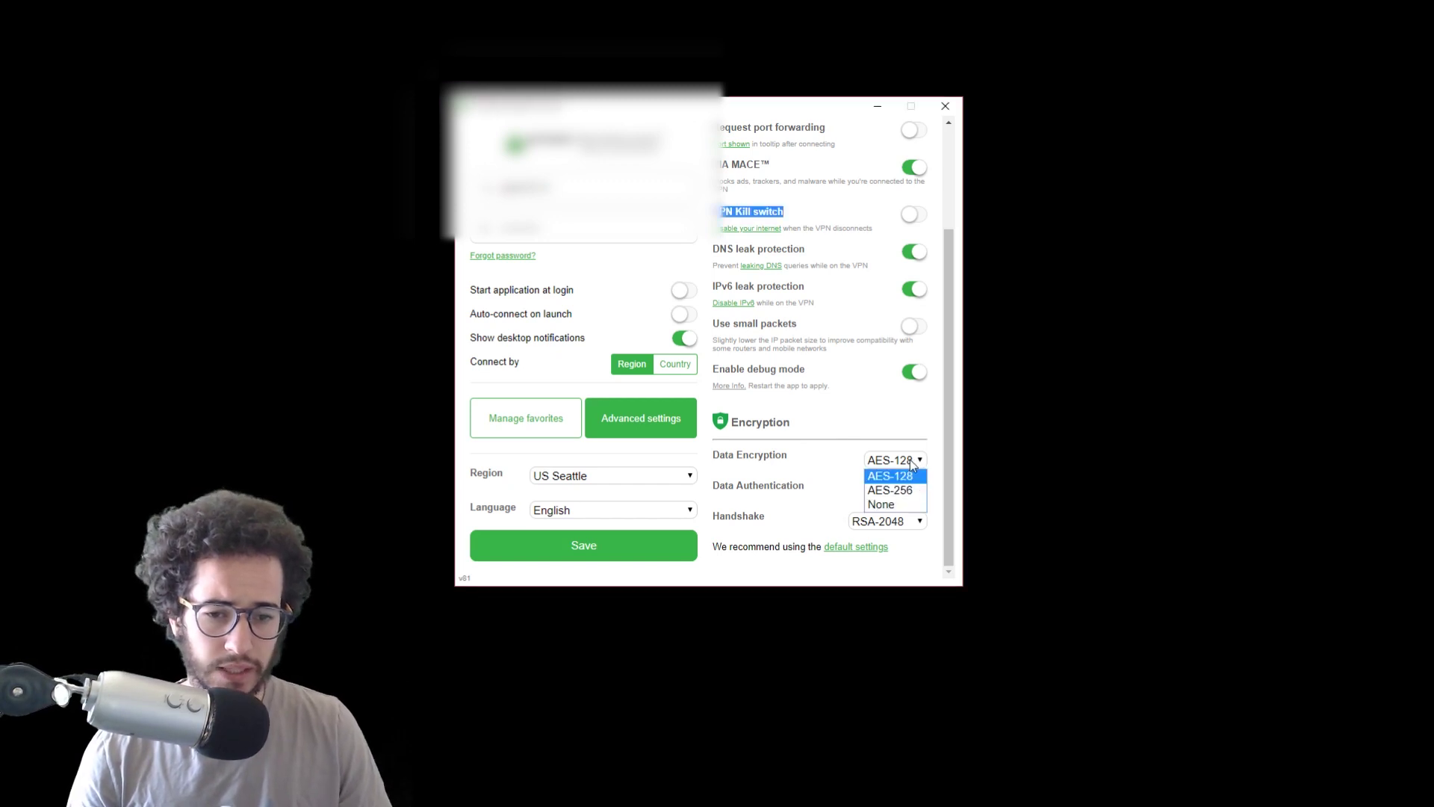
{"action": "left_click", "coordinate": [912, 462]}
{"action": "left_click", "coordinate": [918, 459]}
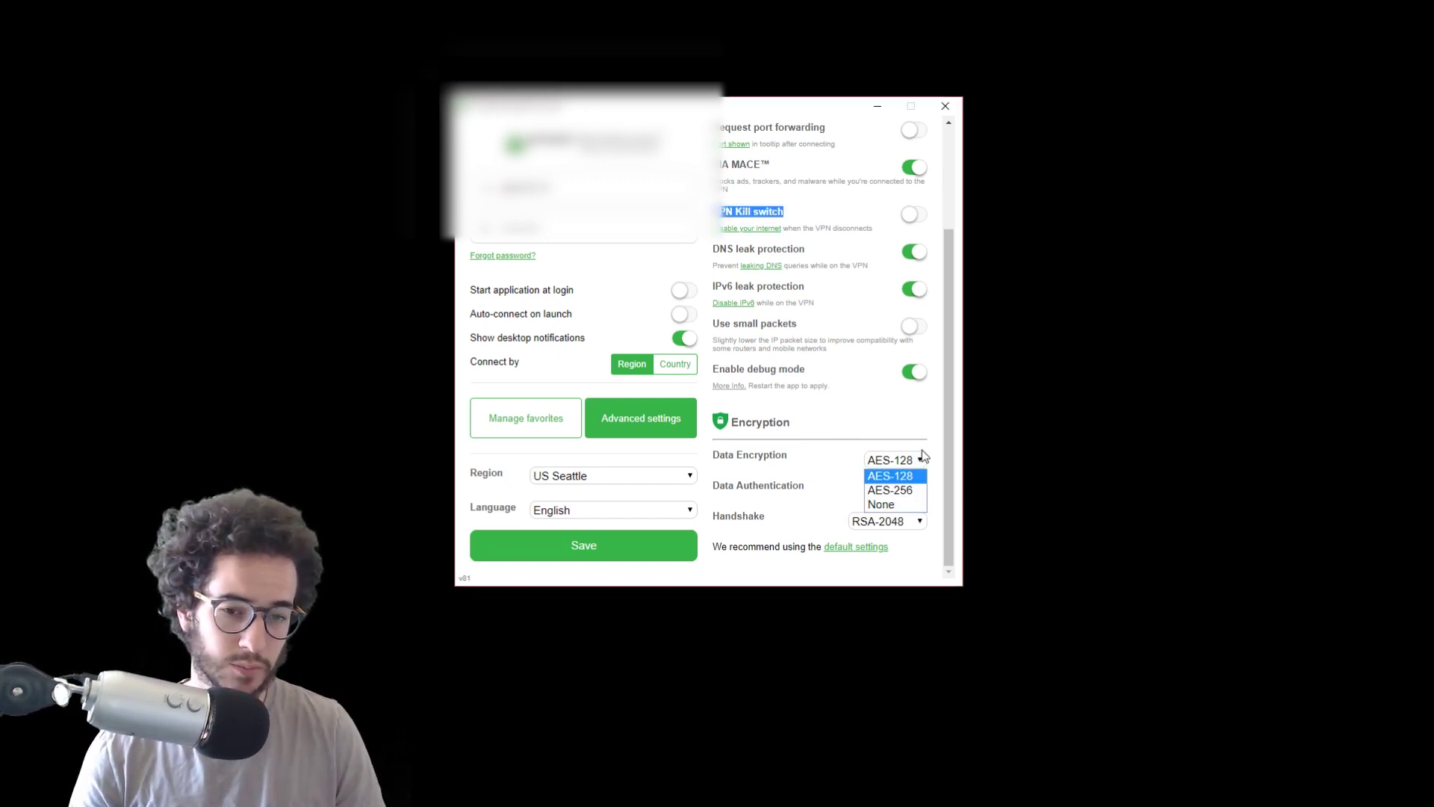
{"action": "left_click", "coordinate": [915, 490]}
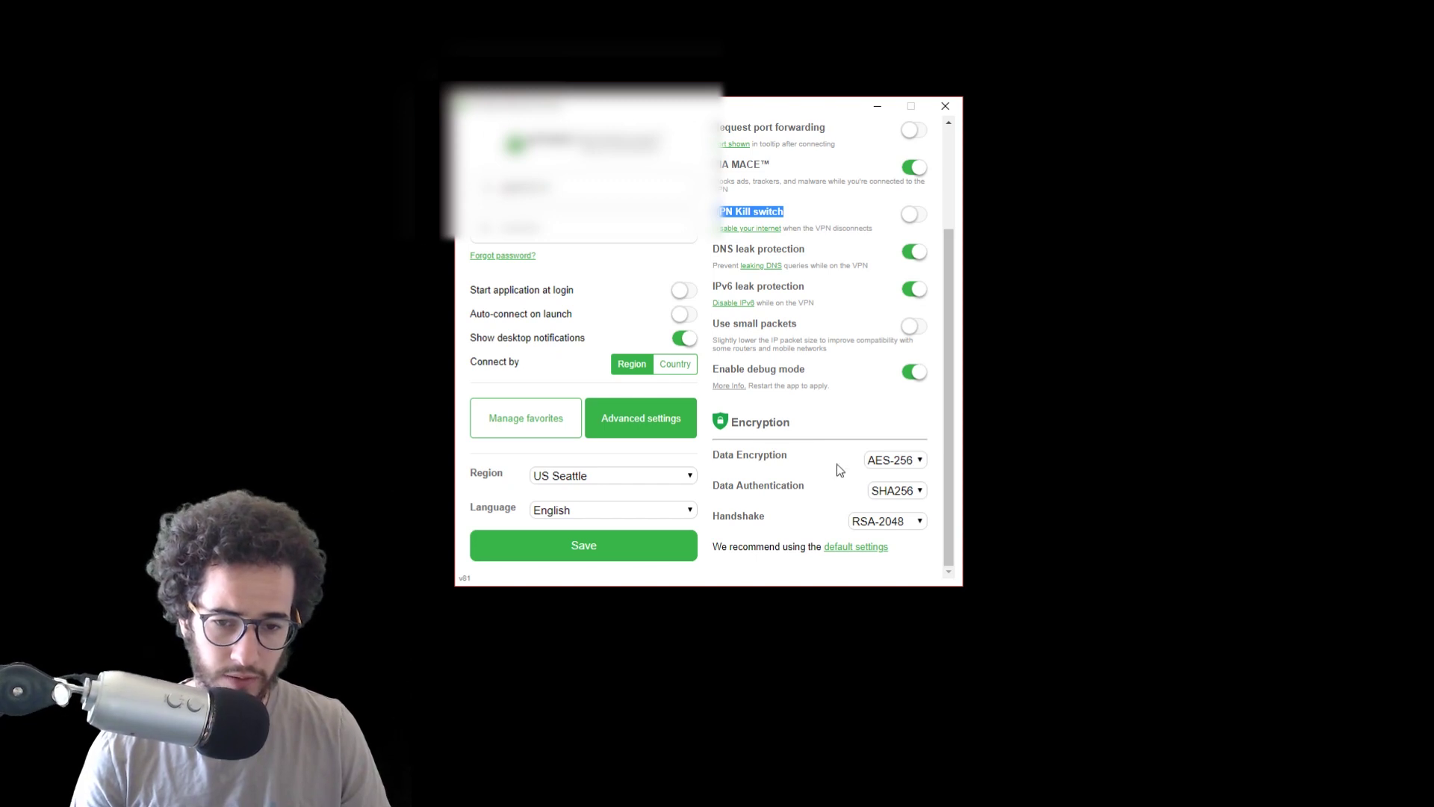
{"action": "left_click", "coordinate": [913, 470]}
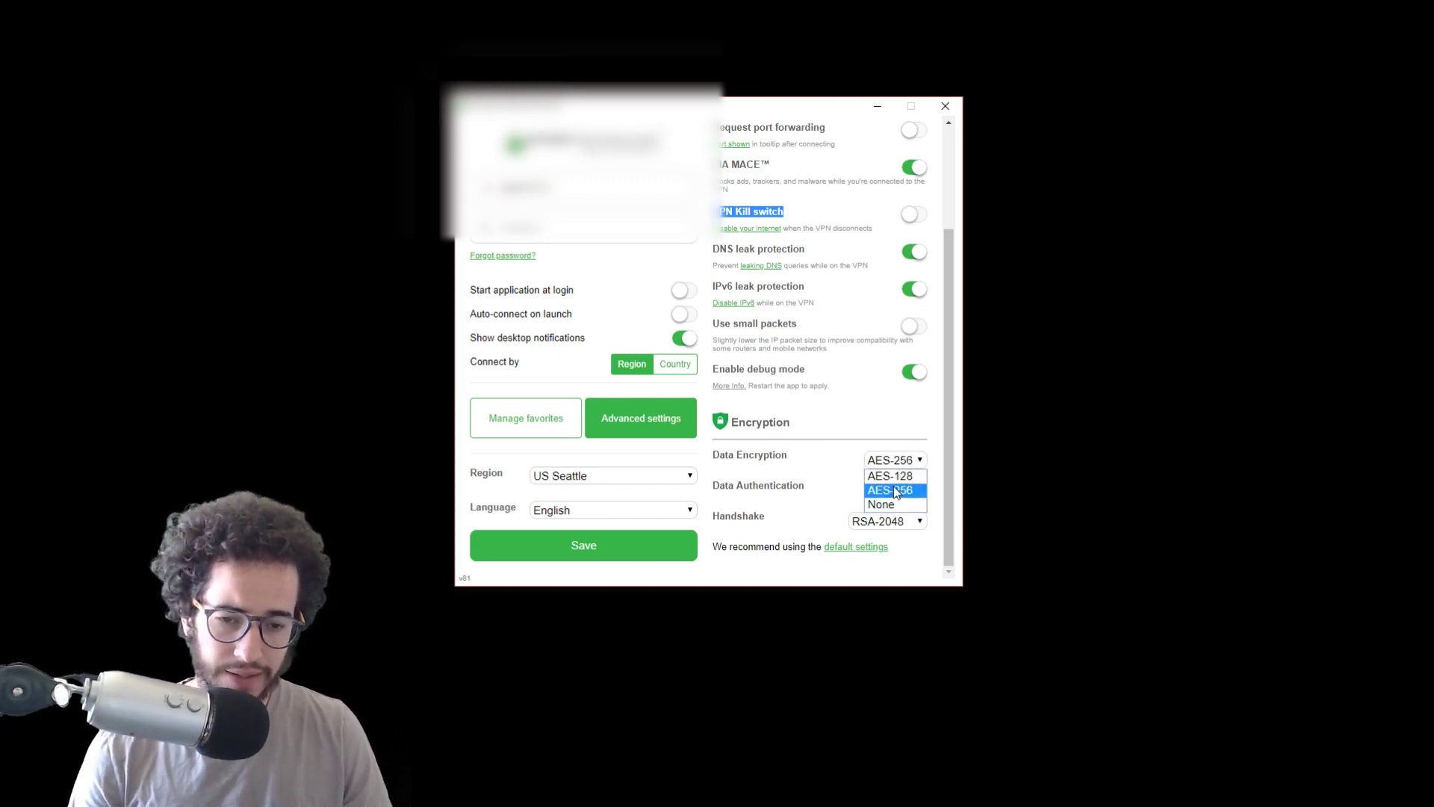
{"action": "left_click", "coordinate": [890, 429]}
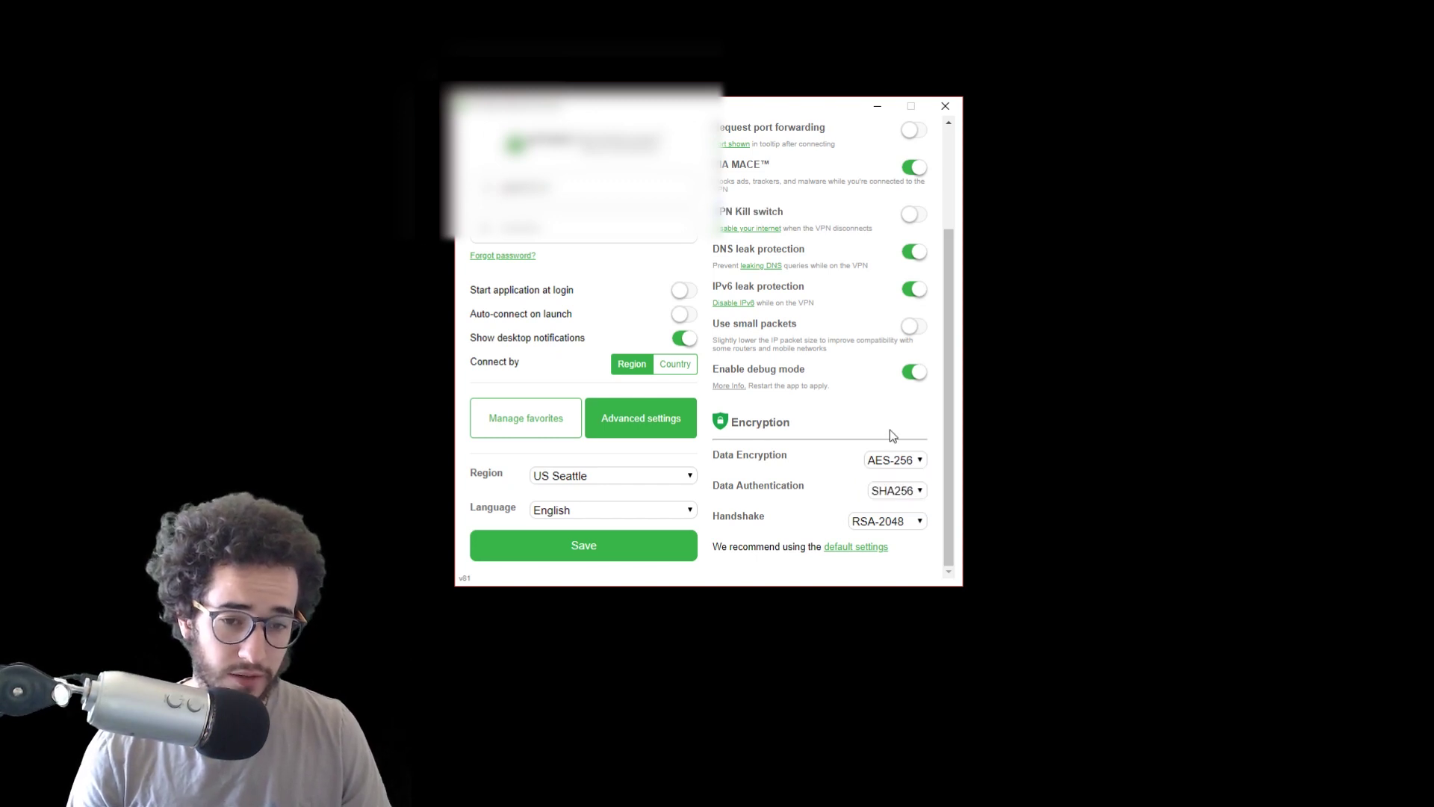
- Try SHA1 for Data Authentication and set it back to SHA256
{"action": "left_click", "coordinate": [911, 492]}
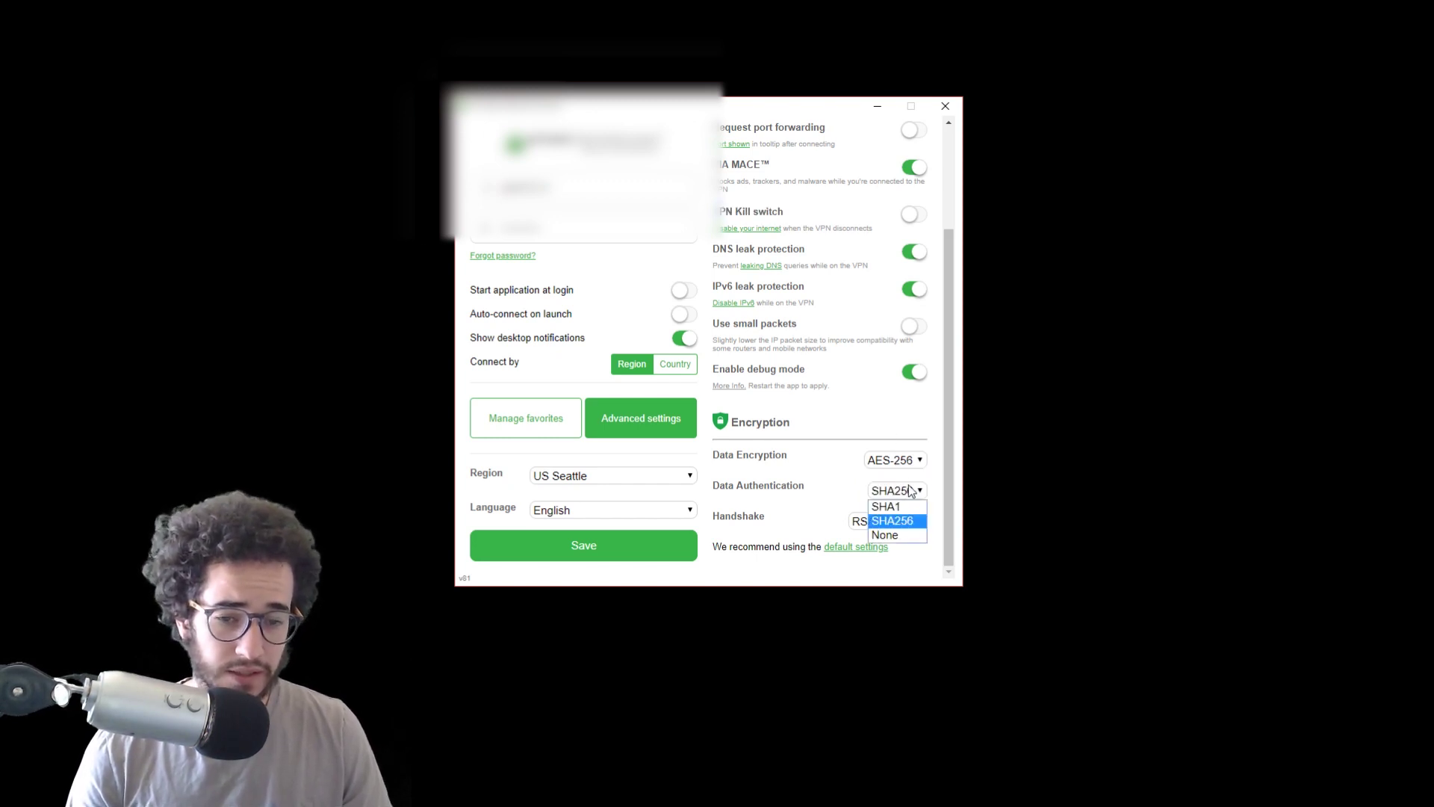
{"action": "left_click", "coordinate": [913, 492]}
{"action": "left_click", "coordinate": [914, 493]}
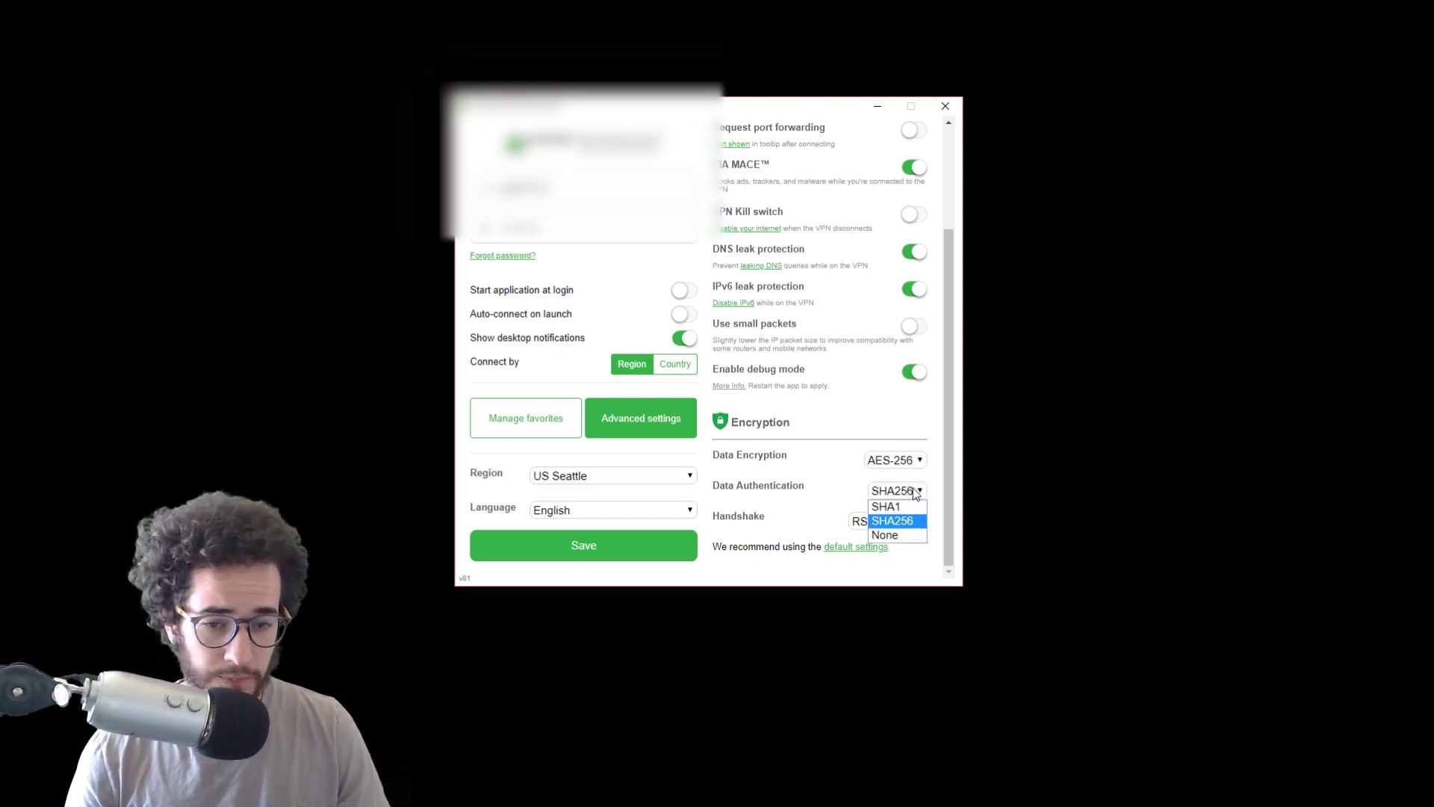
{"action": "left_click", "coordinate": [907, 505]}
{"action": "left_click", "coordinate": [918, 492]}
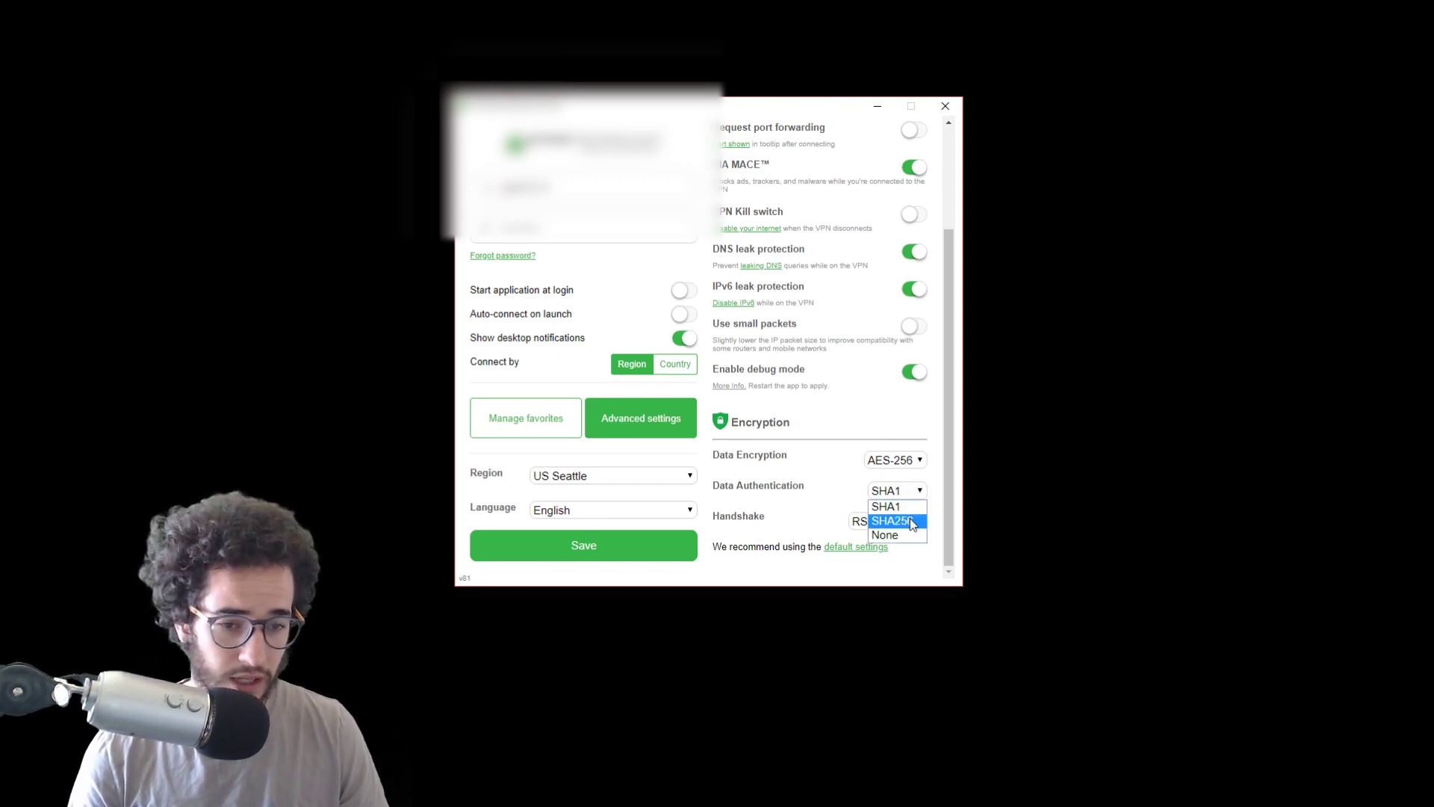
{"action": "left_click", "coordinate": [912, 520]}
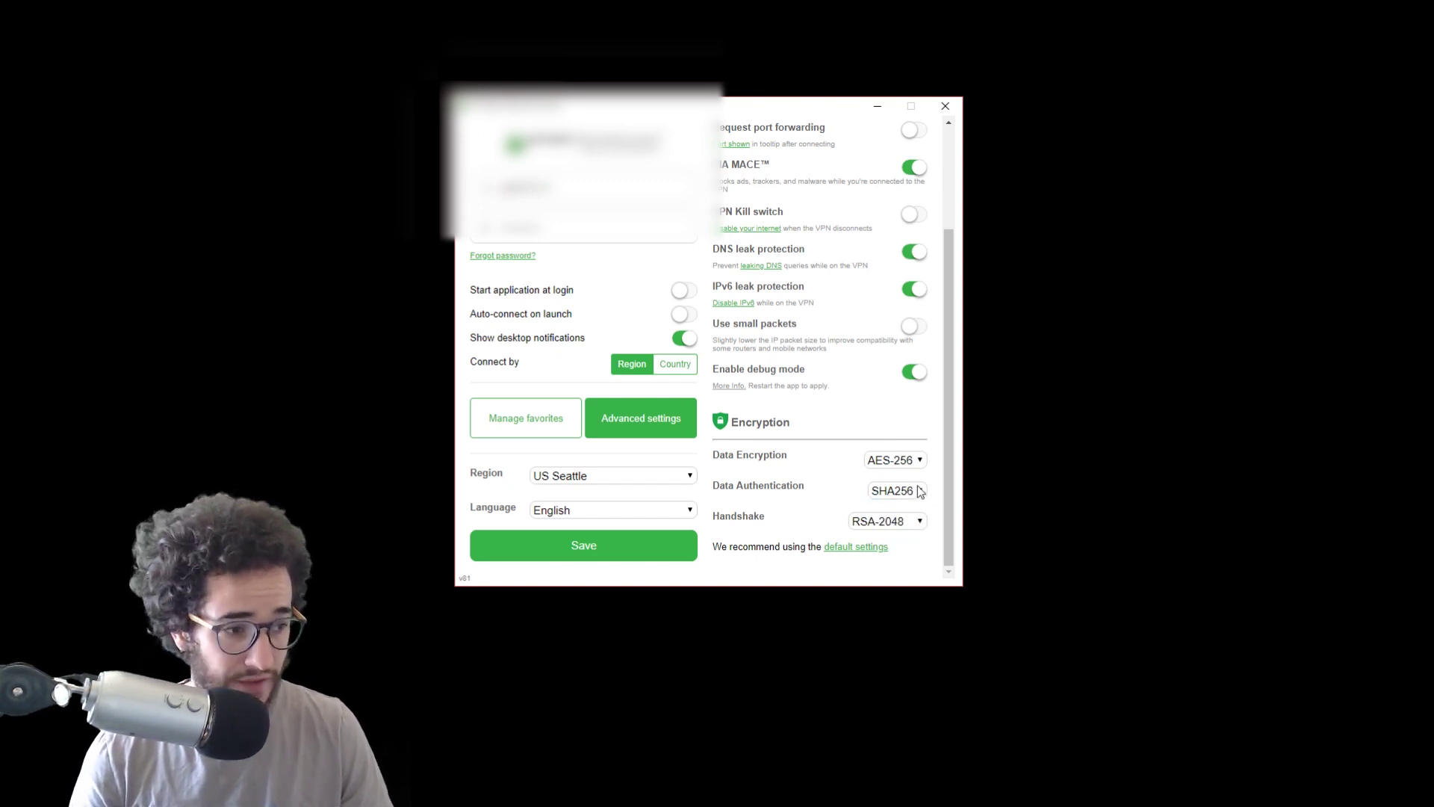
- Compare the available Data Authentication choices and keep SHA256 selected
{"action": "left_click", "coordinate": [910, 491]}
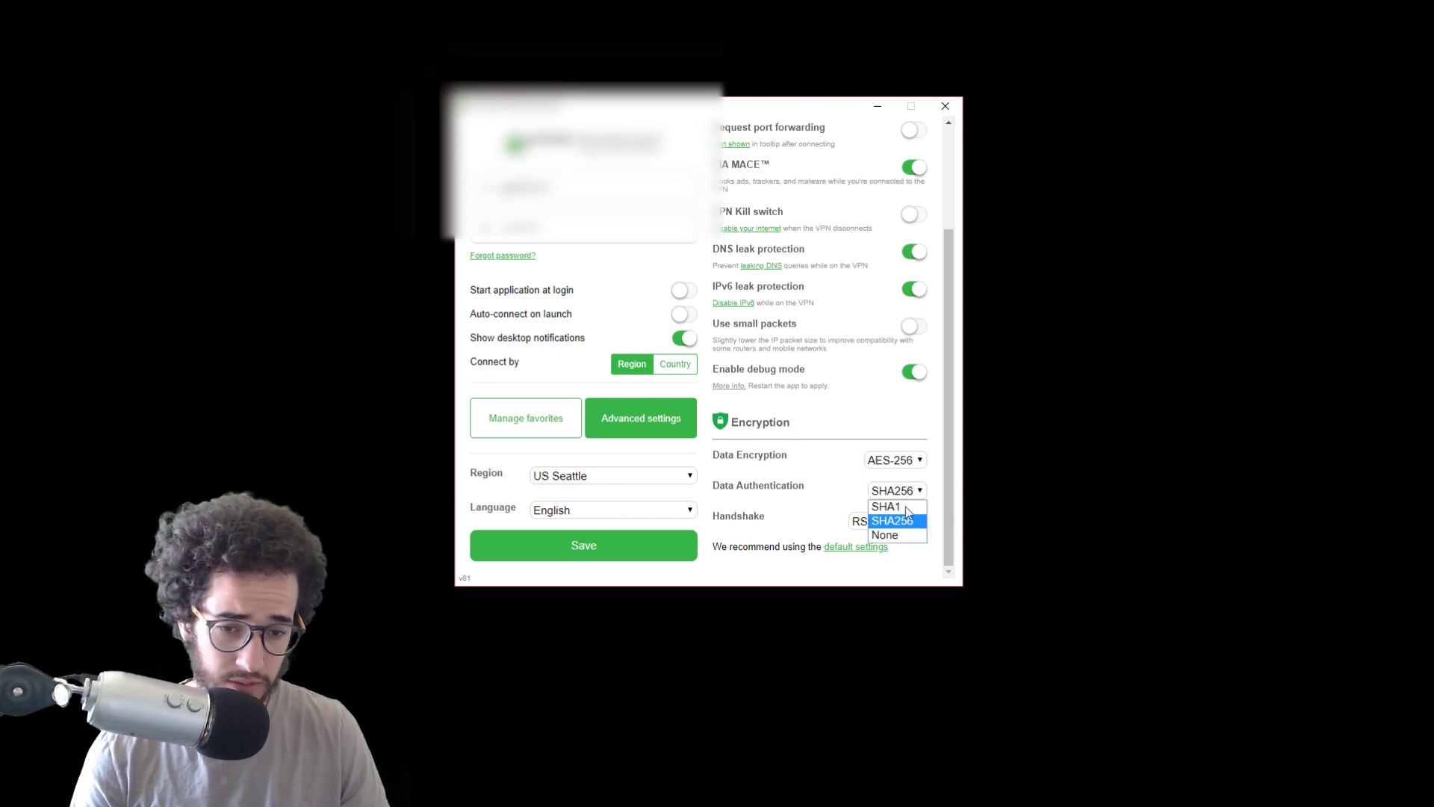
{"action": "left_click", "coordinate": [892, 523]}
{"action": "left_click", "coordinate": [911, 494]}
{"action": "left_click", "coordinate": [911, 493]}
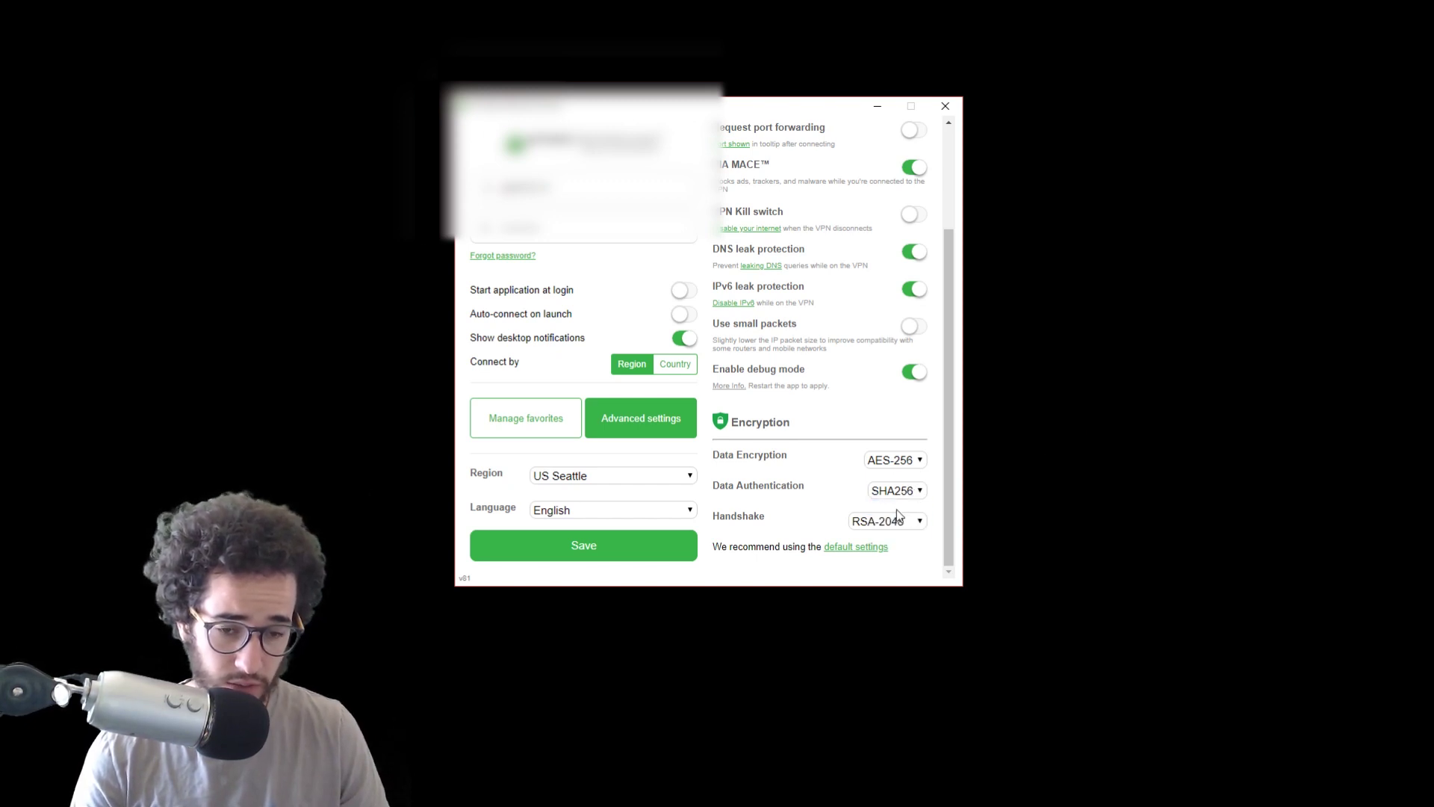
{"action": "left_click", "coordinate": [911, 492]}
{"action": "left_click", "coordinate": [907, 496]}
{"action": "left_click", "coordinate": [911, 495]}
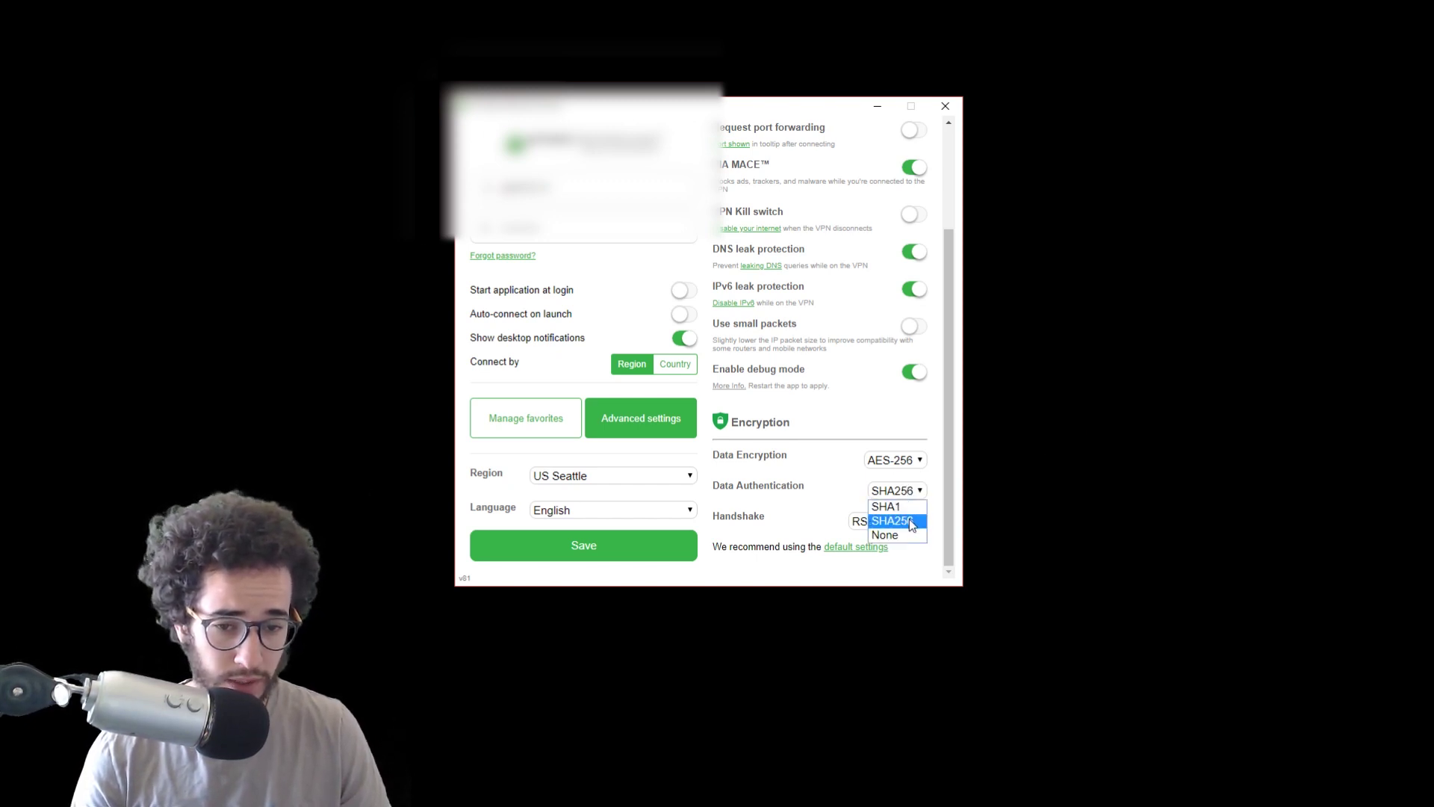
{"action": "left_click", "coordinate": [910, 523]}
{"action": "left_click", "coordinate": [918, 499]}
{"action": "left_click", "coordinate": [919, 522]}
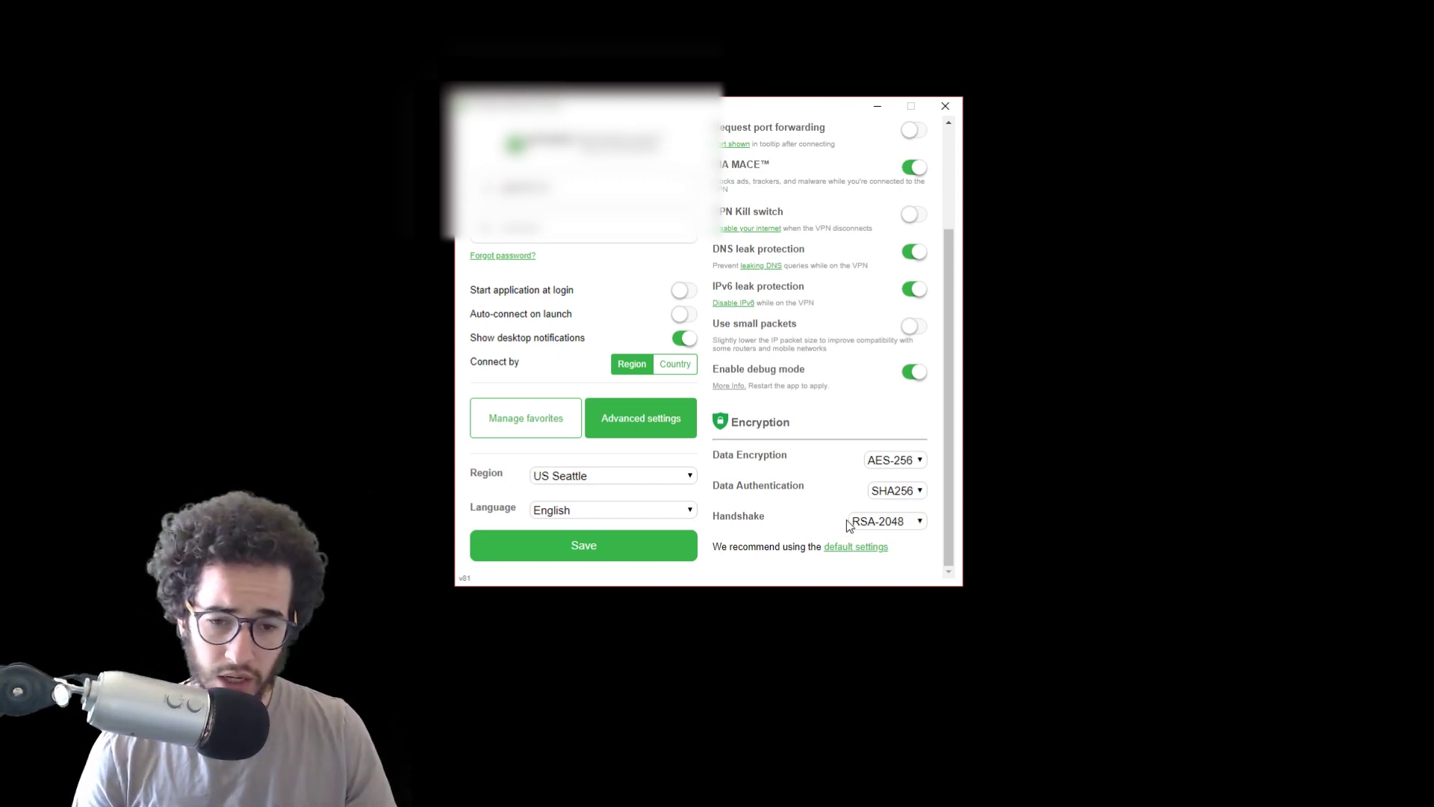
- Review the available Handshake choices and set the Handshake to RSA-4096
{"action": "left_click", "coordinate": [888, 522]}
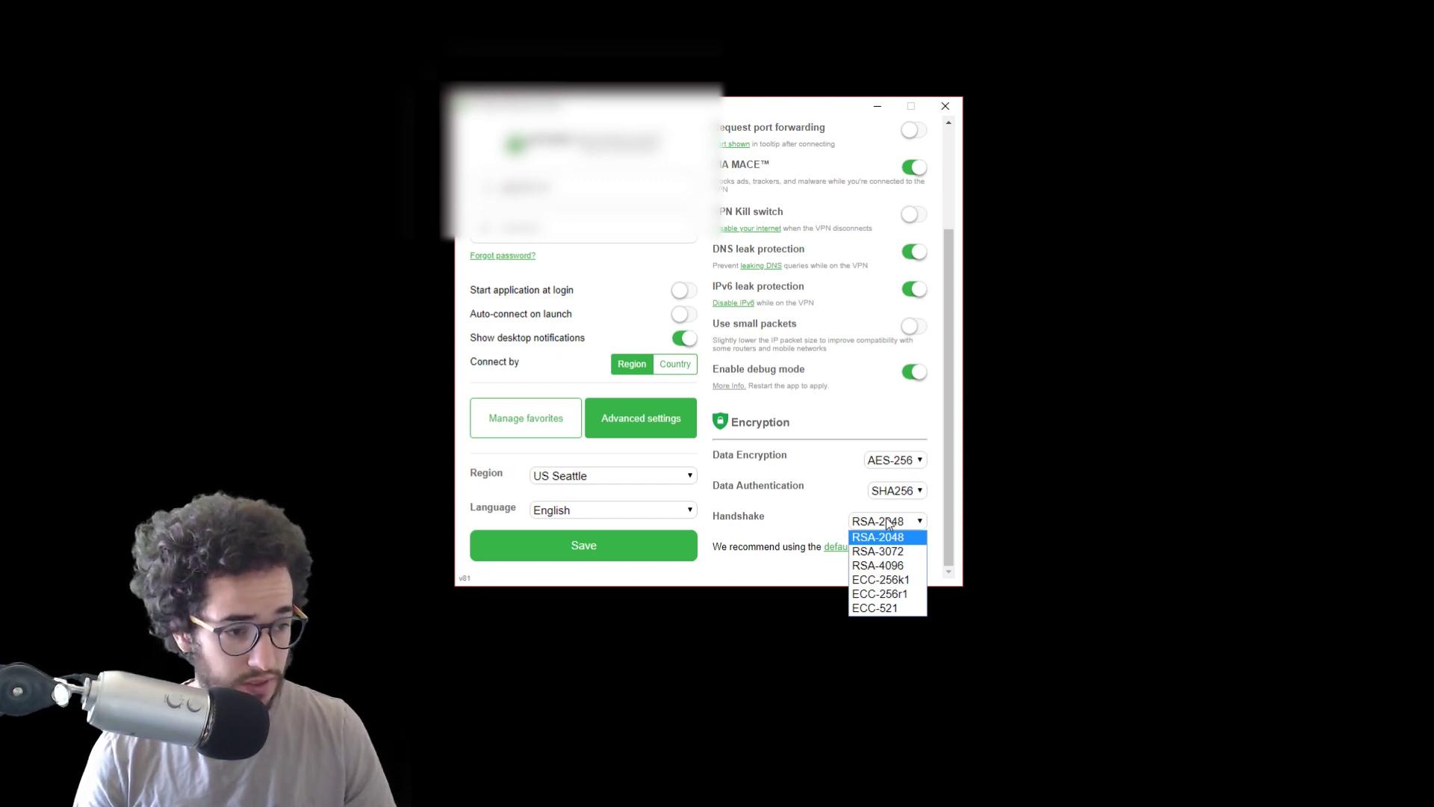
{"action": "left_click", "coordinate": [888, 522]}
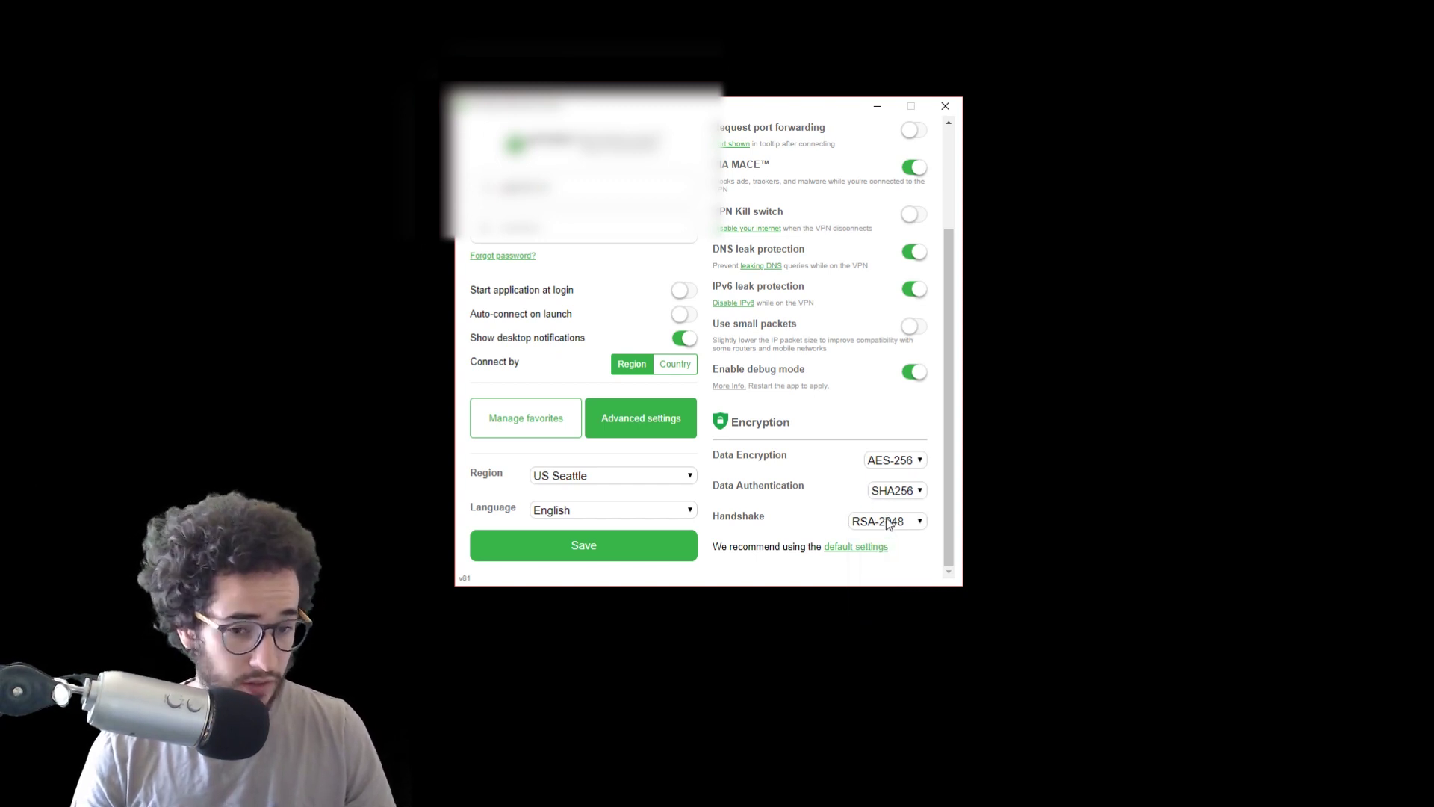
{"action": "left_click", "coordinate": [884, 523]}
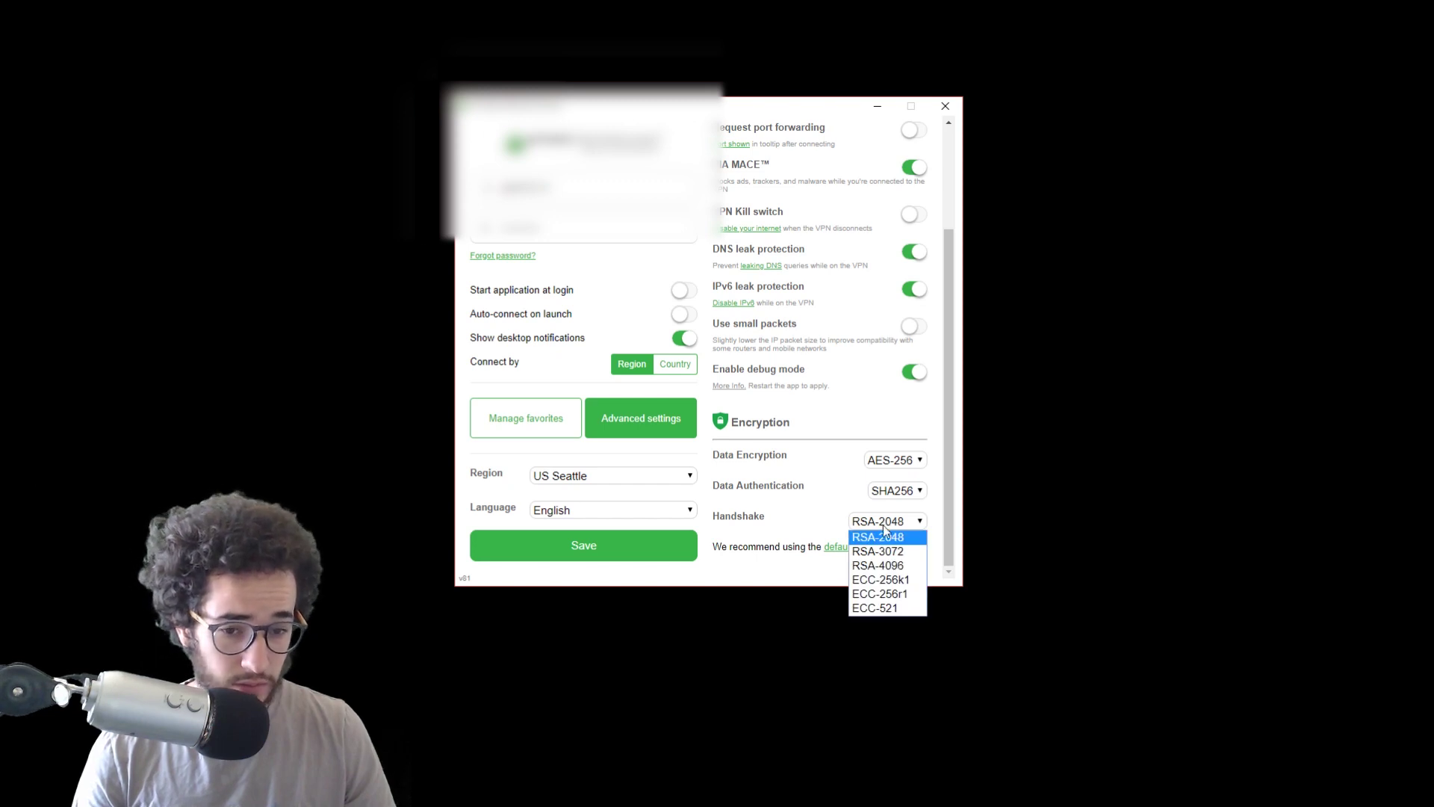
{"action": "left_click", "coordinate": [906, 570]}
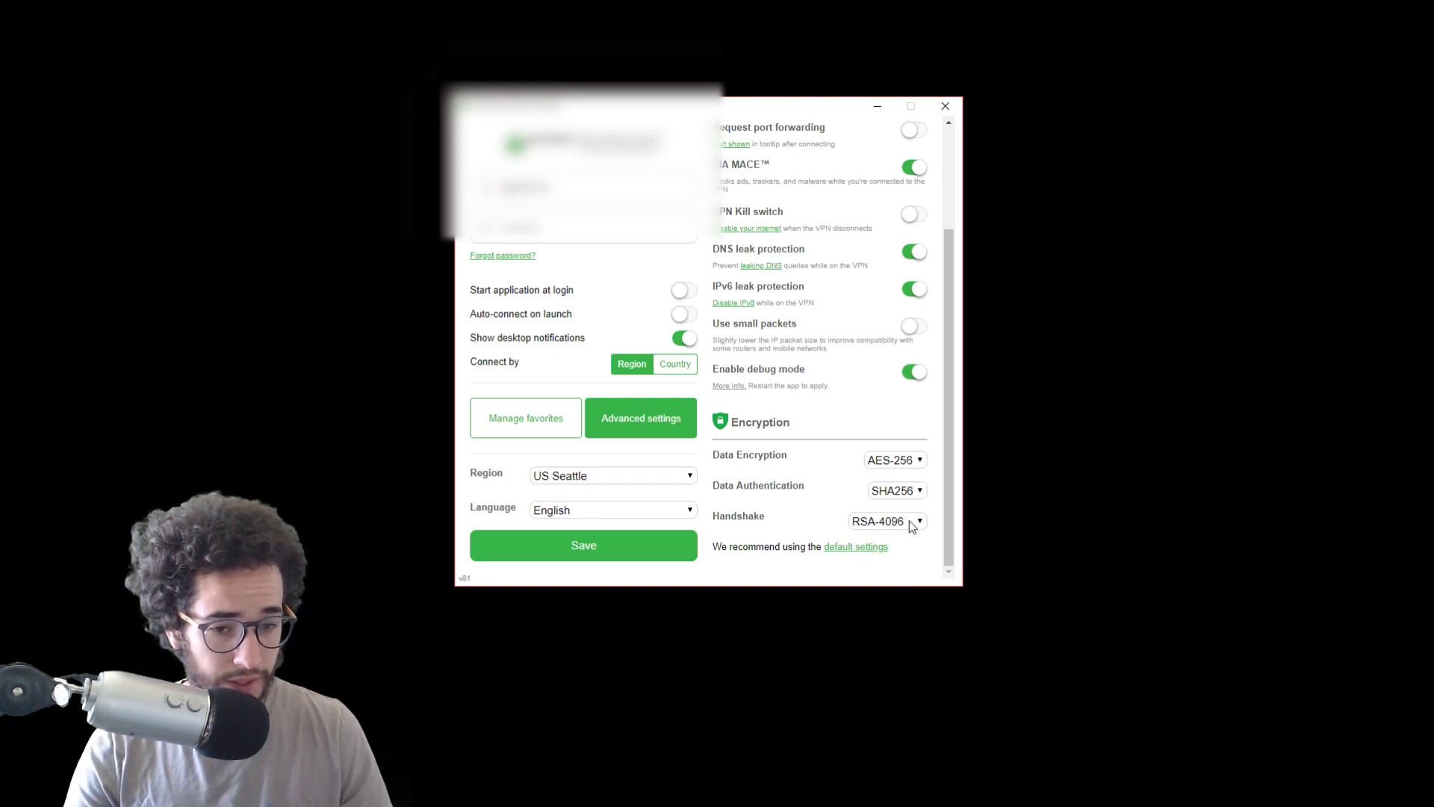
{"action": "left_click", "coordinate": [923, 487]}
{"action": "left_click", "coordinate": [923, 484]}
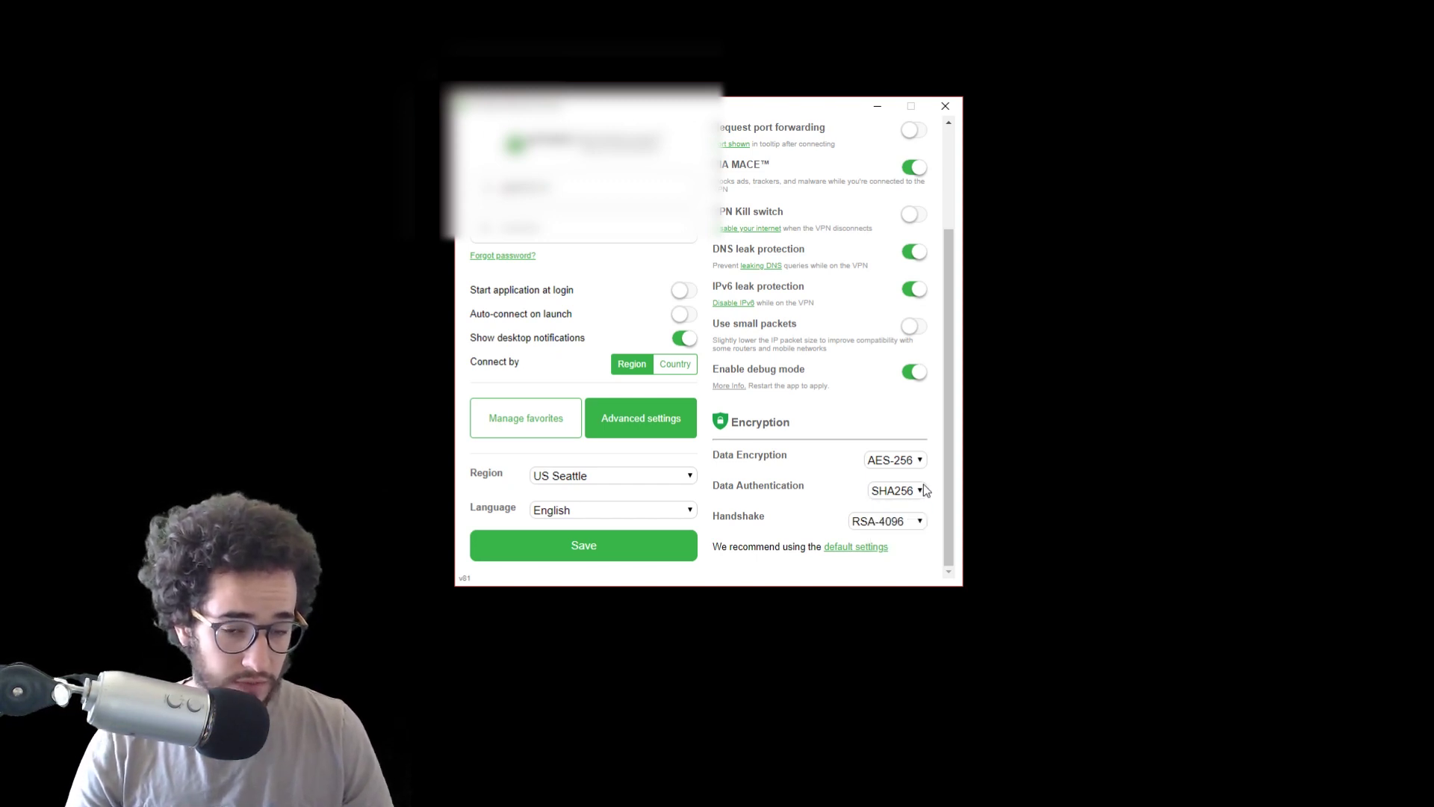
- Set Data Encryption to AES-128 and Data Authentication to SHA1
{"action": "left_click", "coordinate": [914, 460]}
{"action": "left_click", "coordinate": [910, 461]}
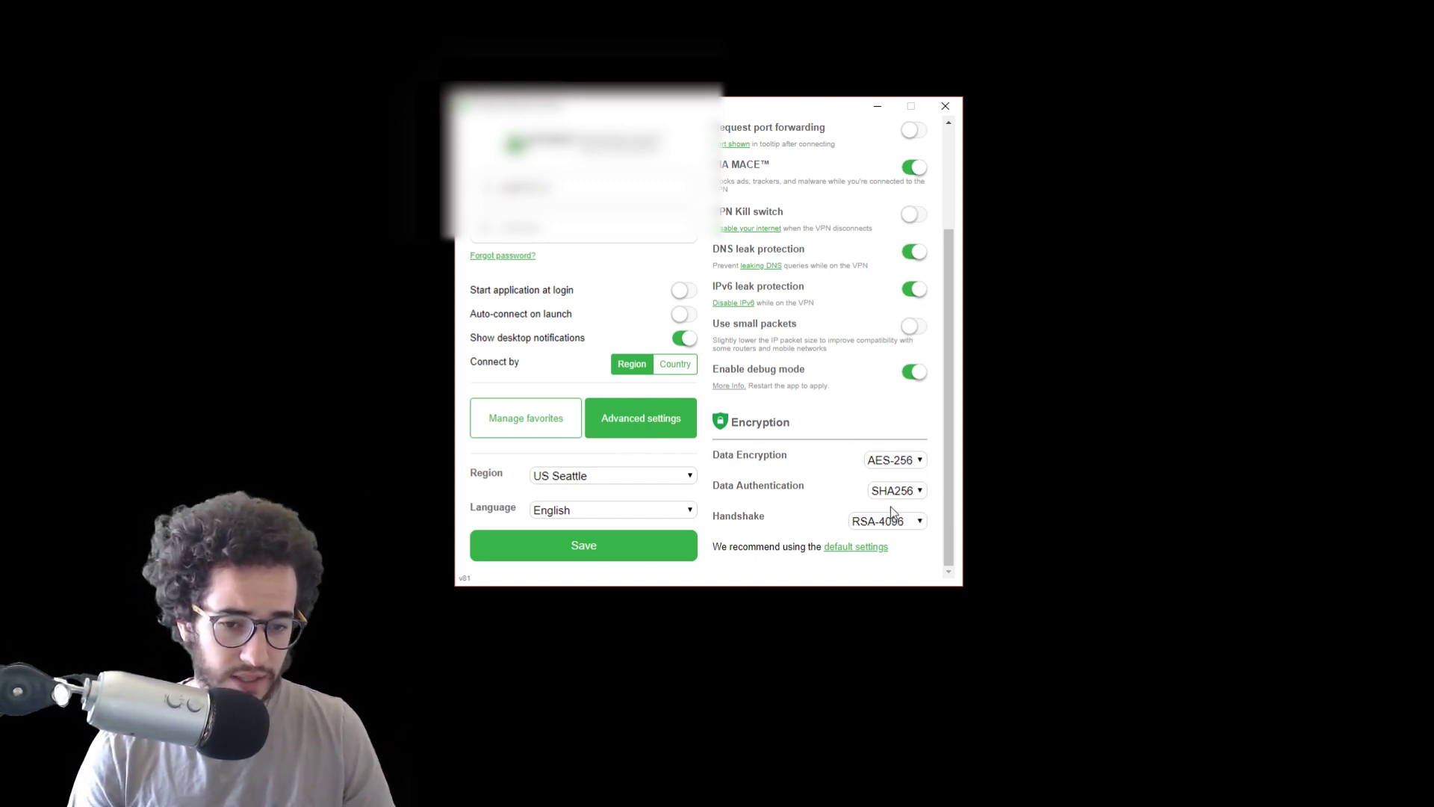
{"action": "left_click", "coordinate": [904, 464]}
{"action": "left_click", "coordinate": [903, 466]}
{"action": "left_click", "coordinate": [902, 466]}
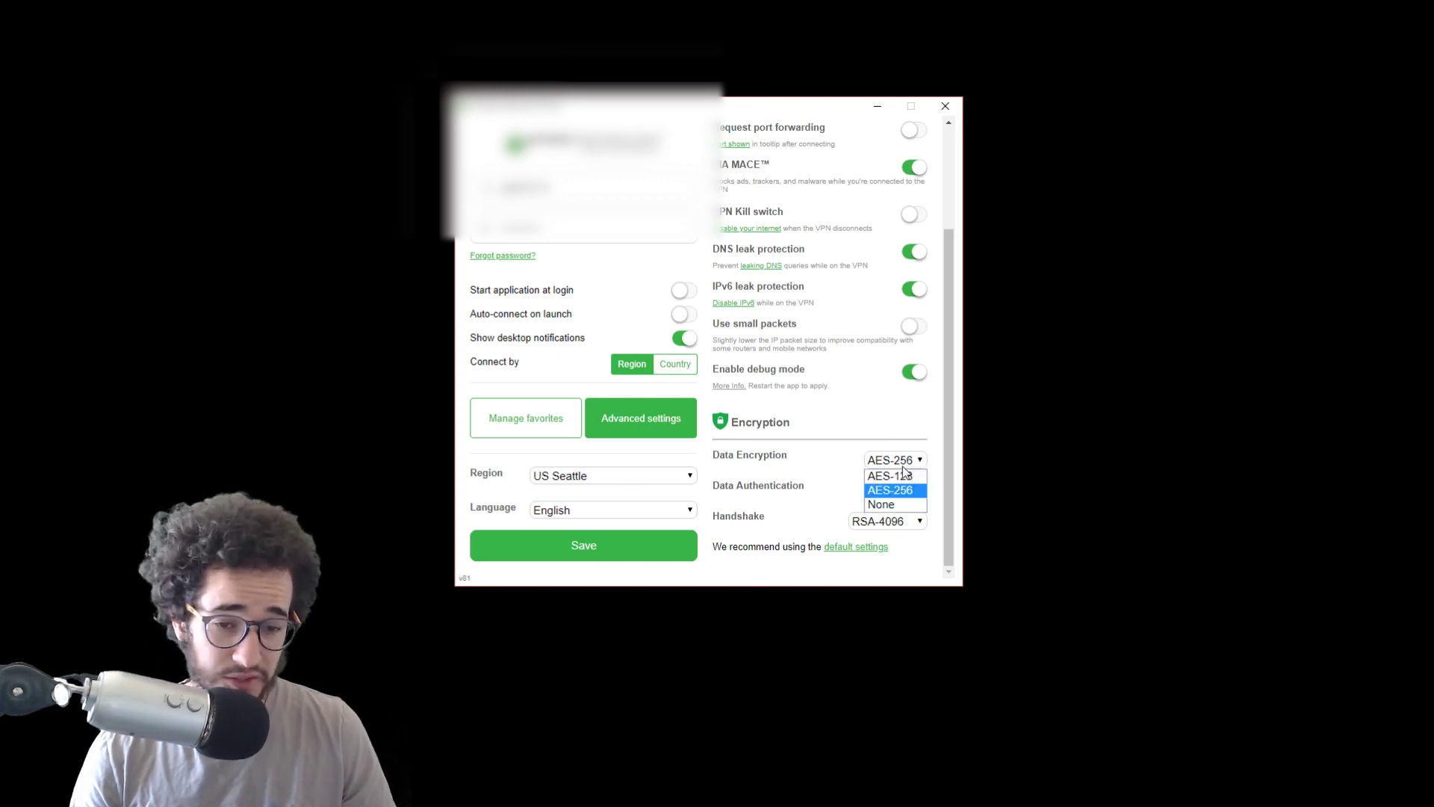
{"action": "left_click", "coordinate": [889, 476]}
{"action": "left_click", "coordinate": [900, 493]}
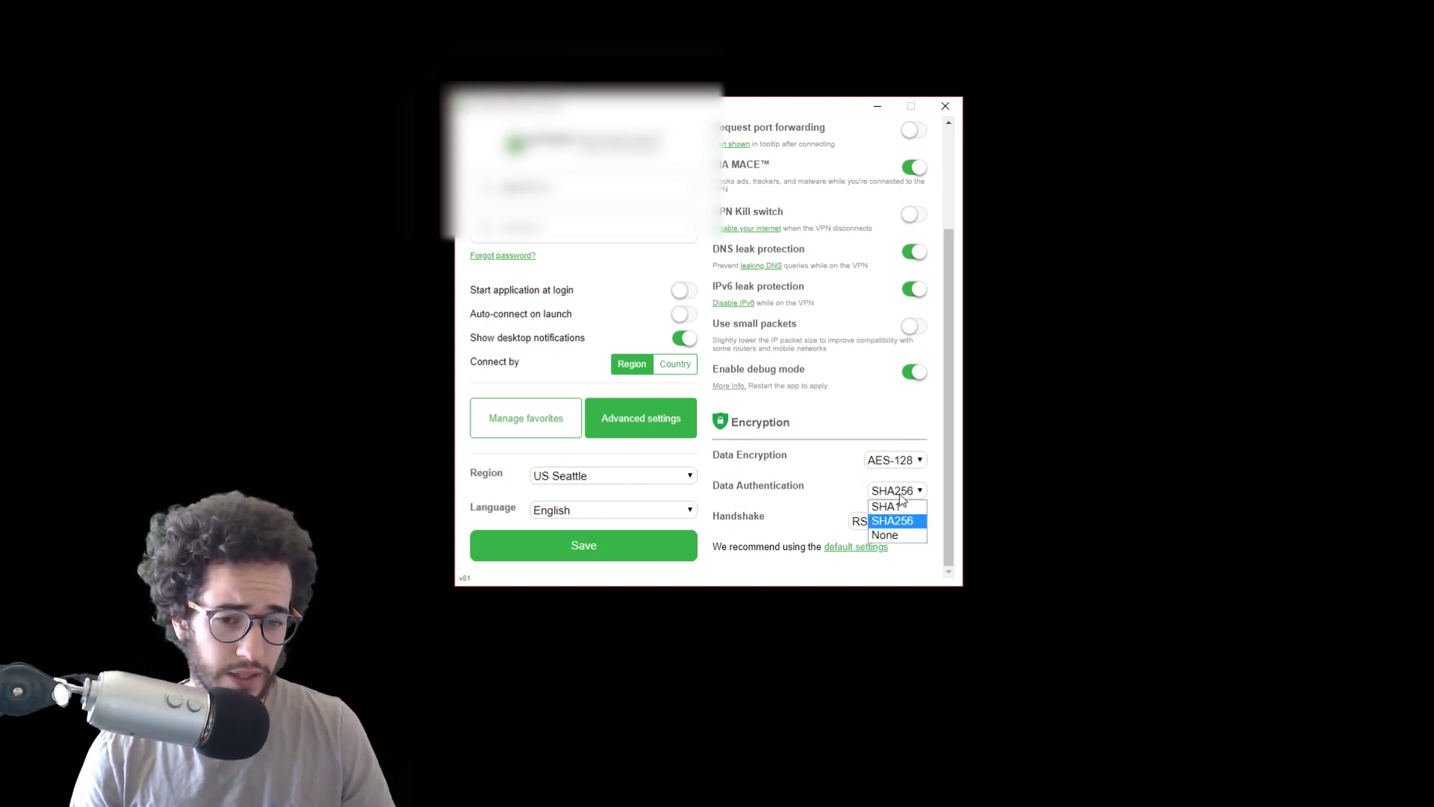
{"action": "left_click", "coordinate": [894, 508]}
- Set the Handshake to ECC-256k1 and check the safety notice below the encryption settings
{"action": "left_click", "coordinate": [893, 521]}
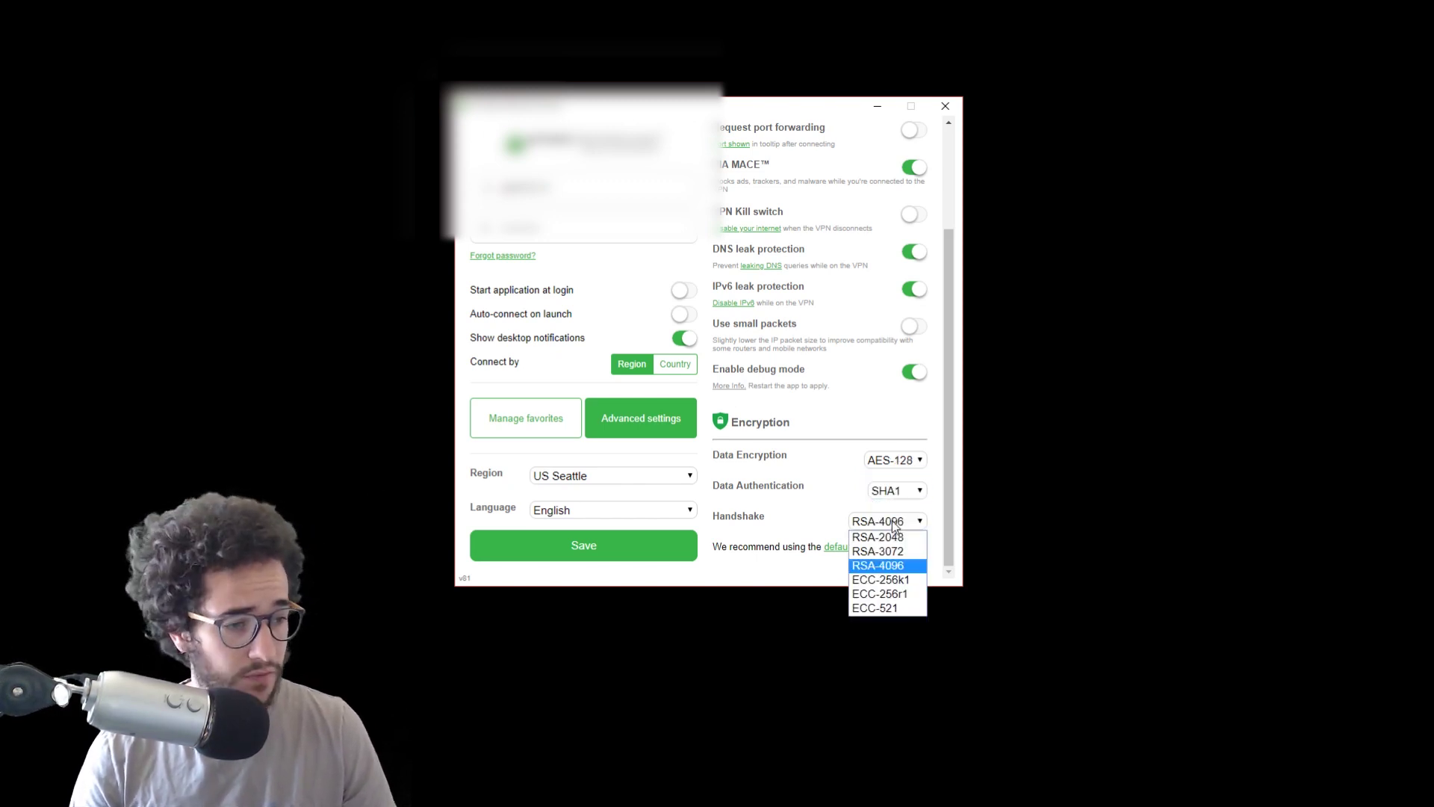
{"action": "left_click", "coordinate": [920, 580]}
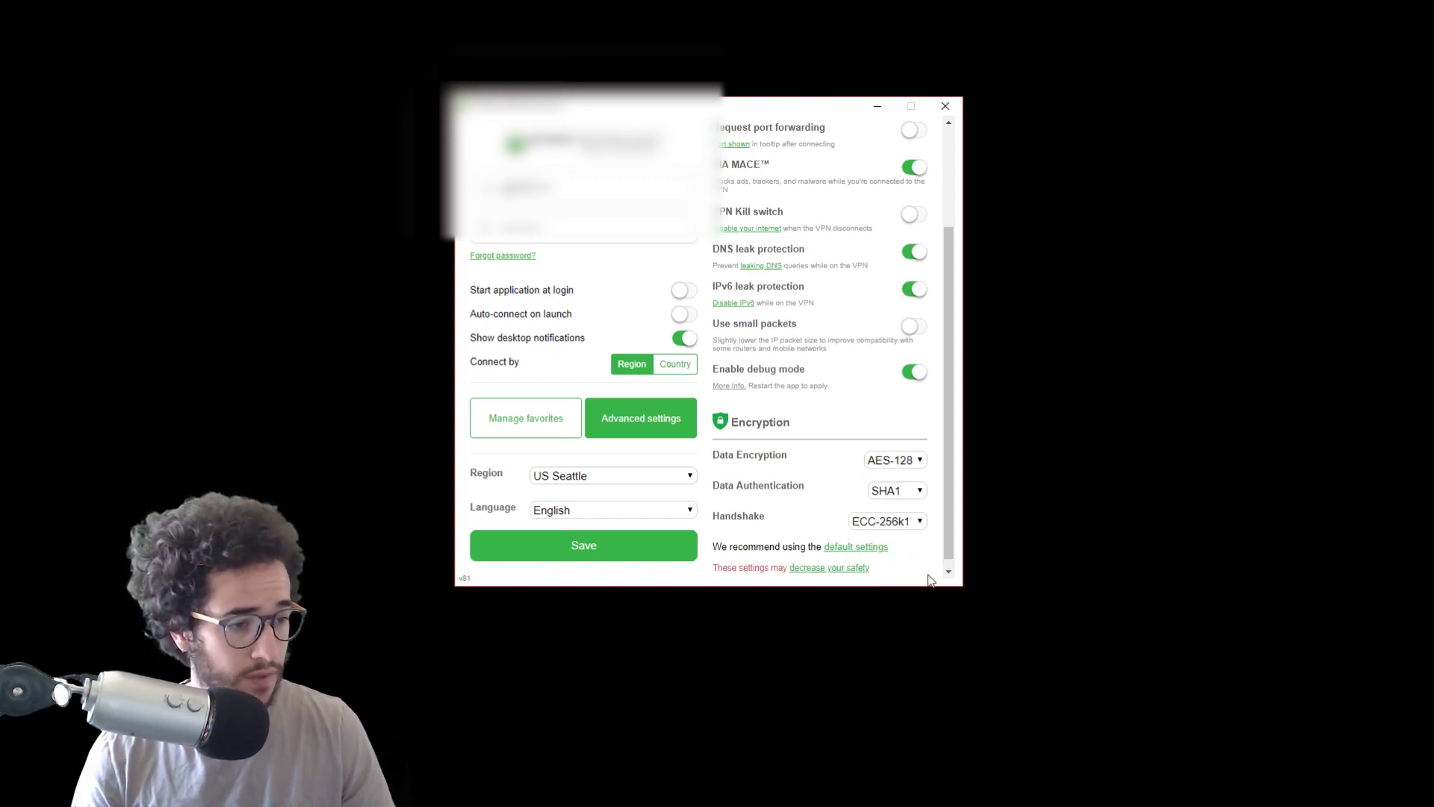
{"action": "scroll", "coordinate": [894, 495], "scroll_direction": "down", "scroll_amount": 1}
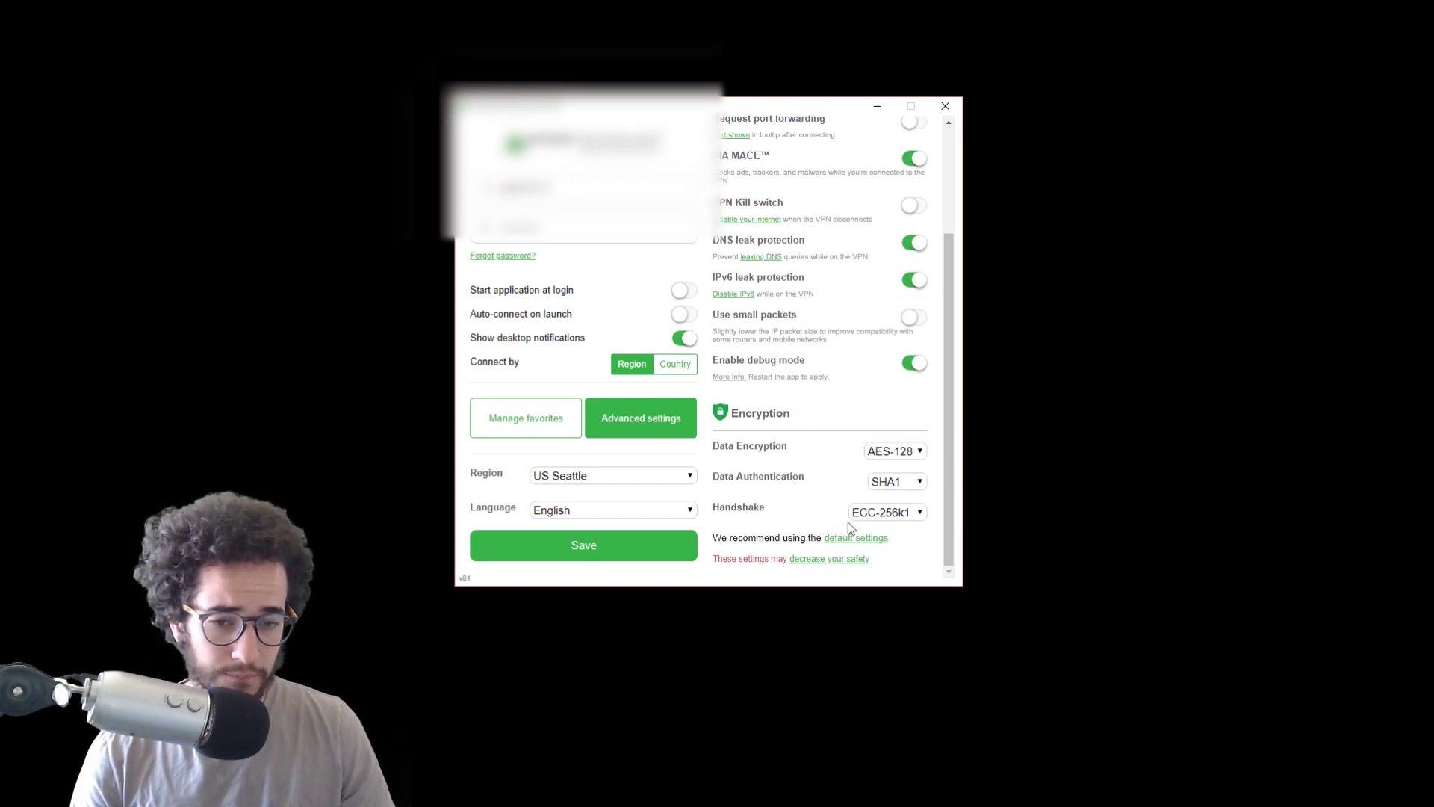
- Set the Handshake to RSA-2048 and review the available Data Authentication choices, keeping SHA1 selected
{"action": "left_click", "coordinate": [900, 514]}
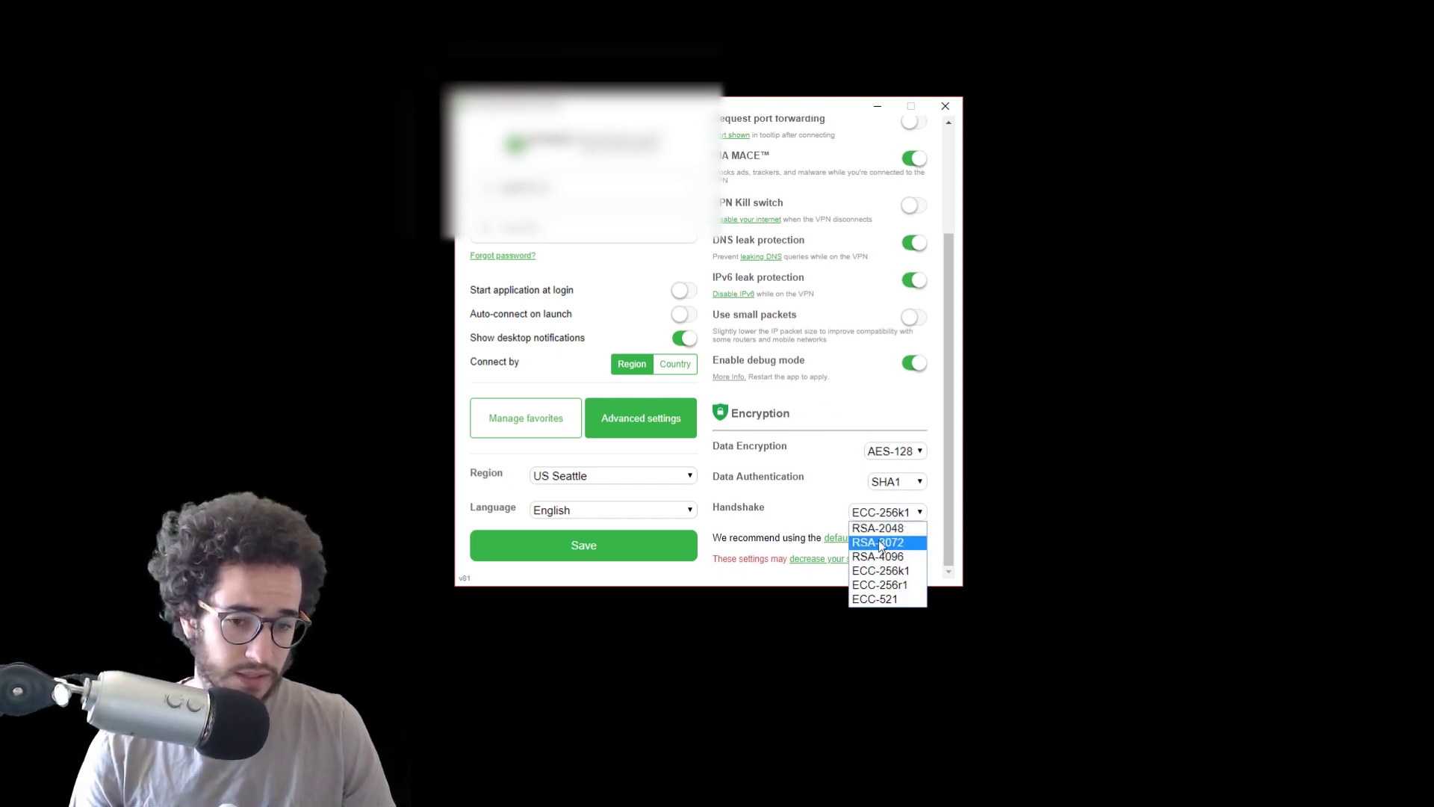
{"action": "left_click", "coordinate": [882, 528]}
{"action": "left_click", "coordinate": [900, 490]}
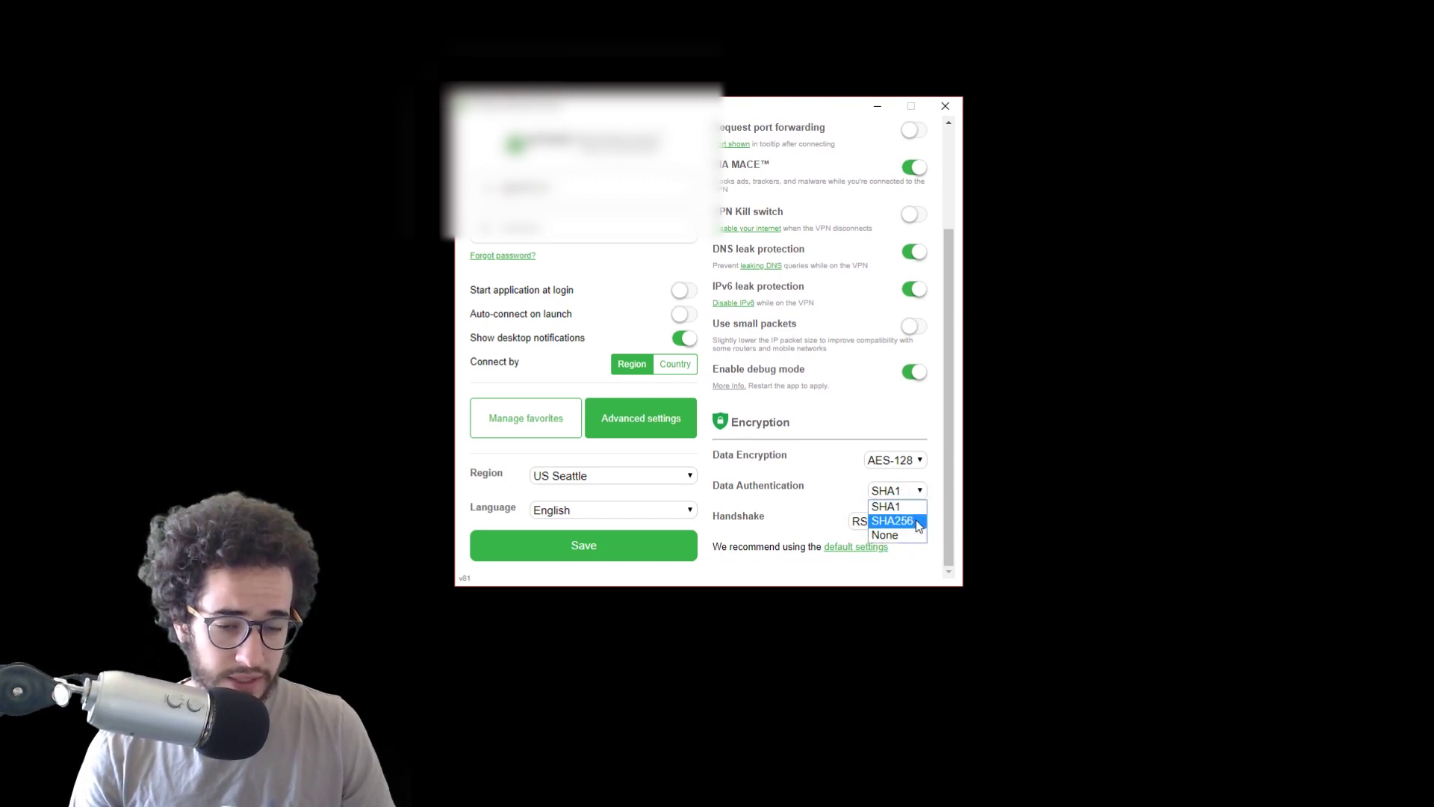
{"action": "left_click", "coordinate": [894, 464]}
{"action": "left_click", "coordinate": [895, 463]}
{"action": "left_click", "coordinate": [903, 494]}
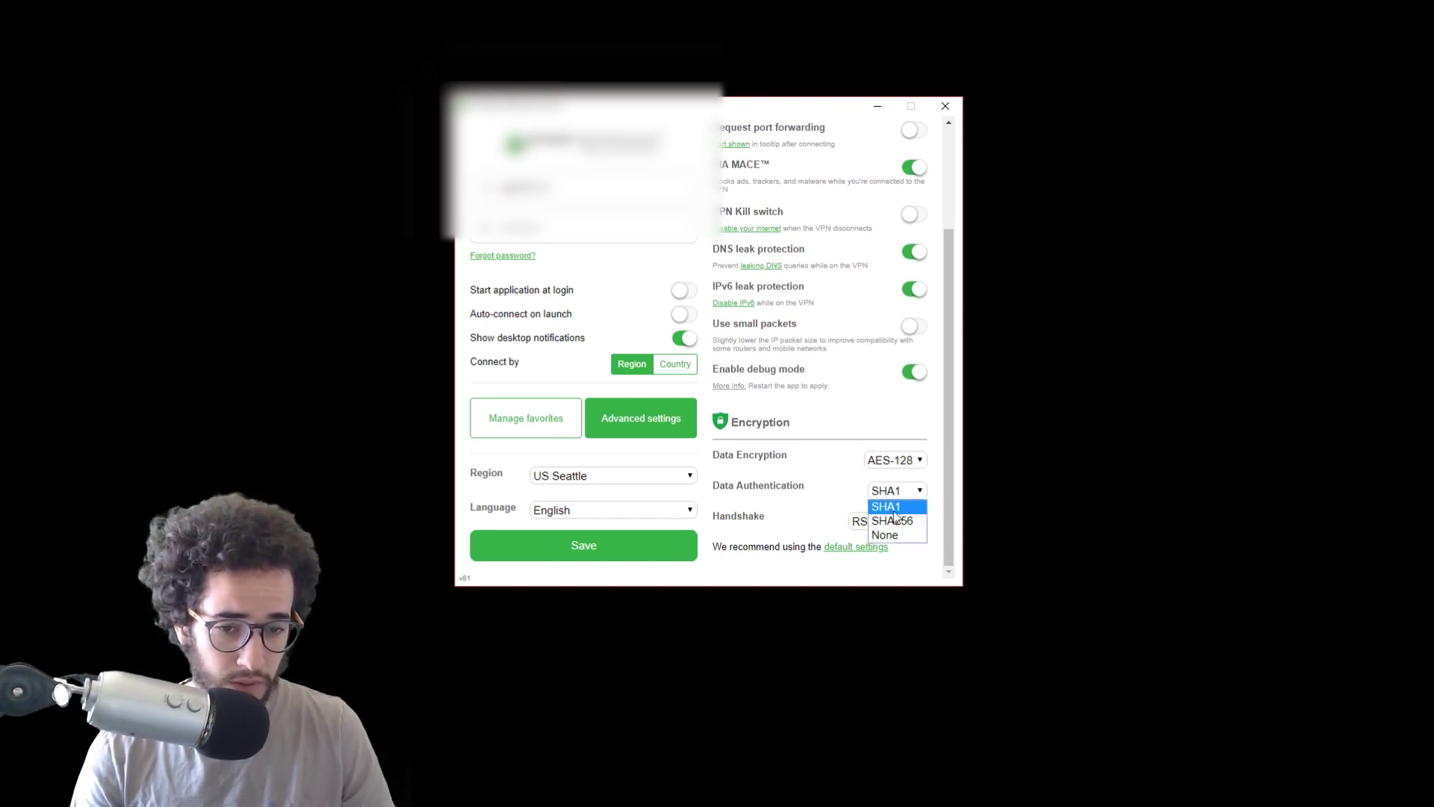
{"action": "left_click", "coordinate": [1077, 460]}
- Set Data Encryption to AES-256, Data Authentication to SHA256 and the Handshake to RSA-4096
{"action": "left_click", "coordinate": [895, 460]}
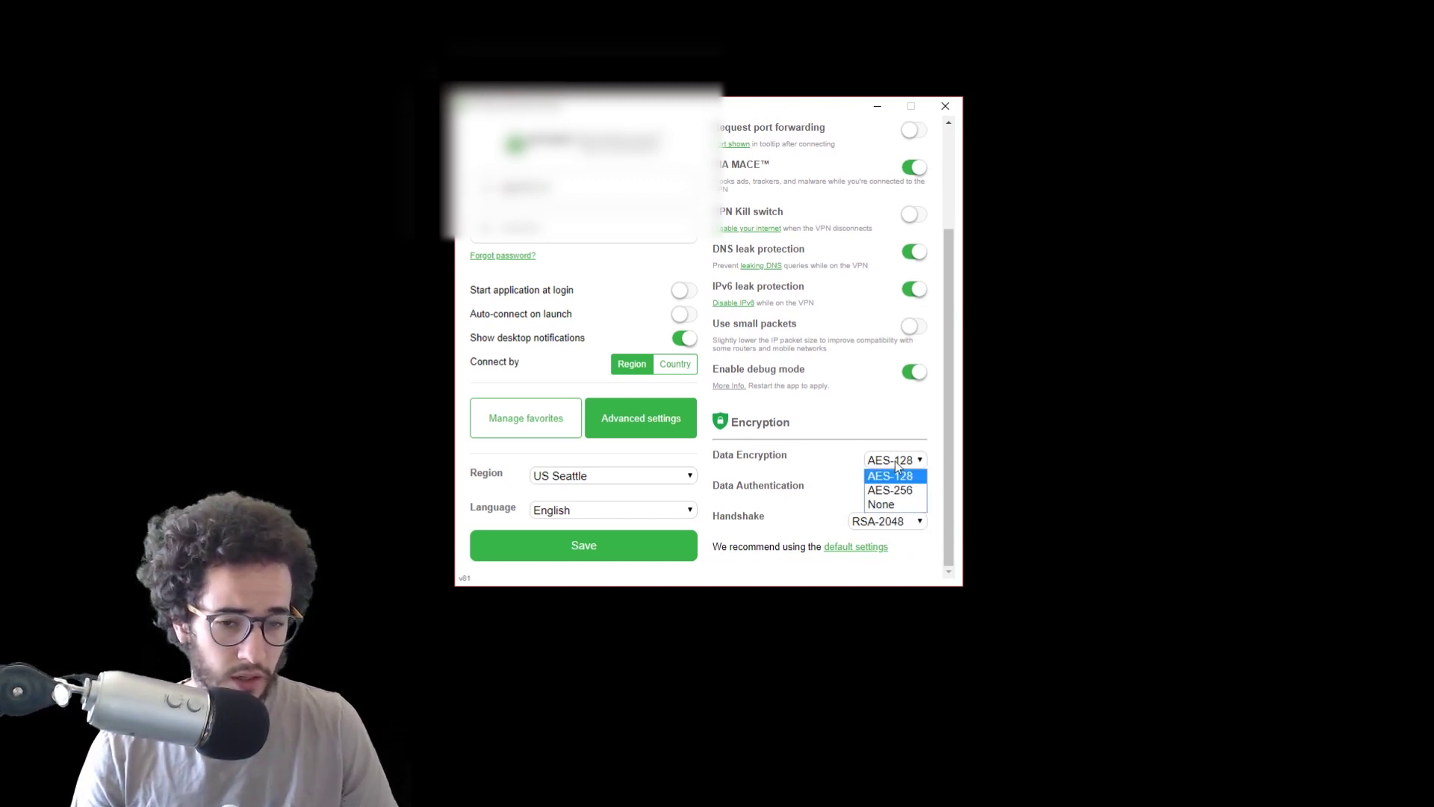
{"action": "left_click", "coordinate": [895, 460]}
{"action": "left_click", "coordinate": [897, 490]}
{"action": "left_click", "coordinate": [888, 515]}
{"action": "left_click", "coordinate": [898, 521]}
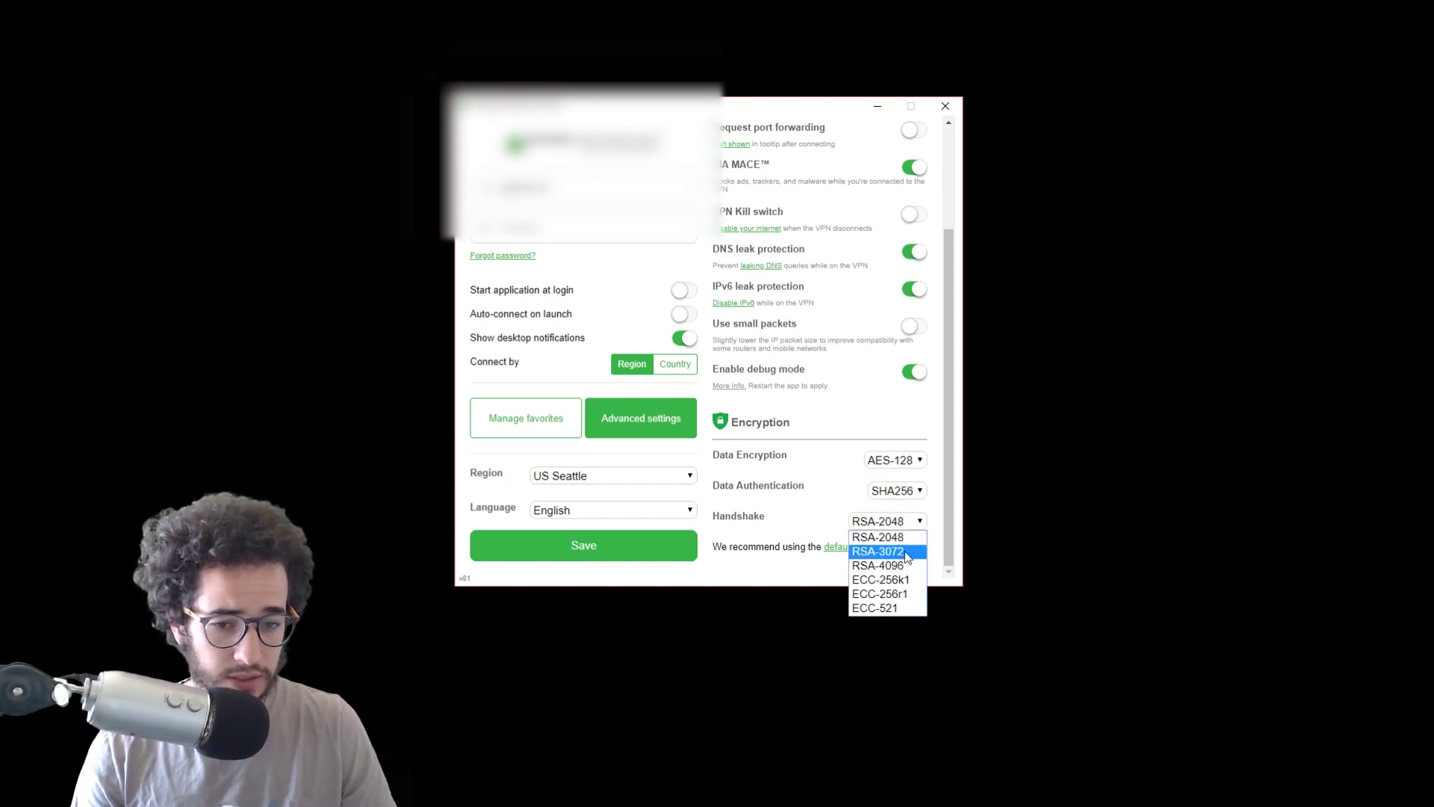
{"action": "left_click", "coordinate": [901, 565]}
{"action": "left_click", "coordinate": [905, 461]}
{"action": "left_click", "coordinate": [890, 490]}
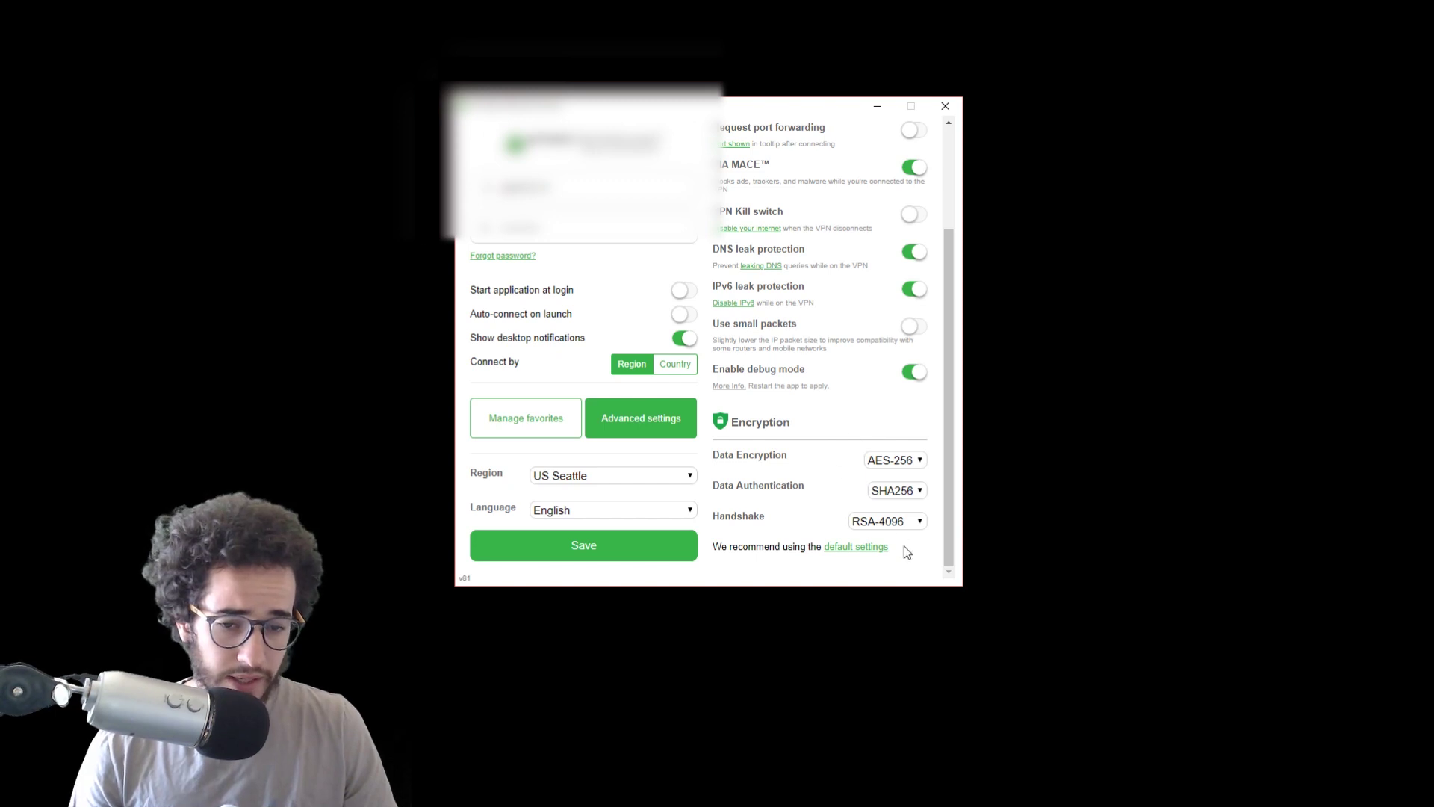
{"action": "left_click", "coordinate": [870, 550]}
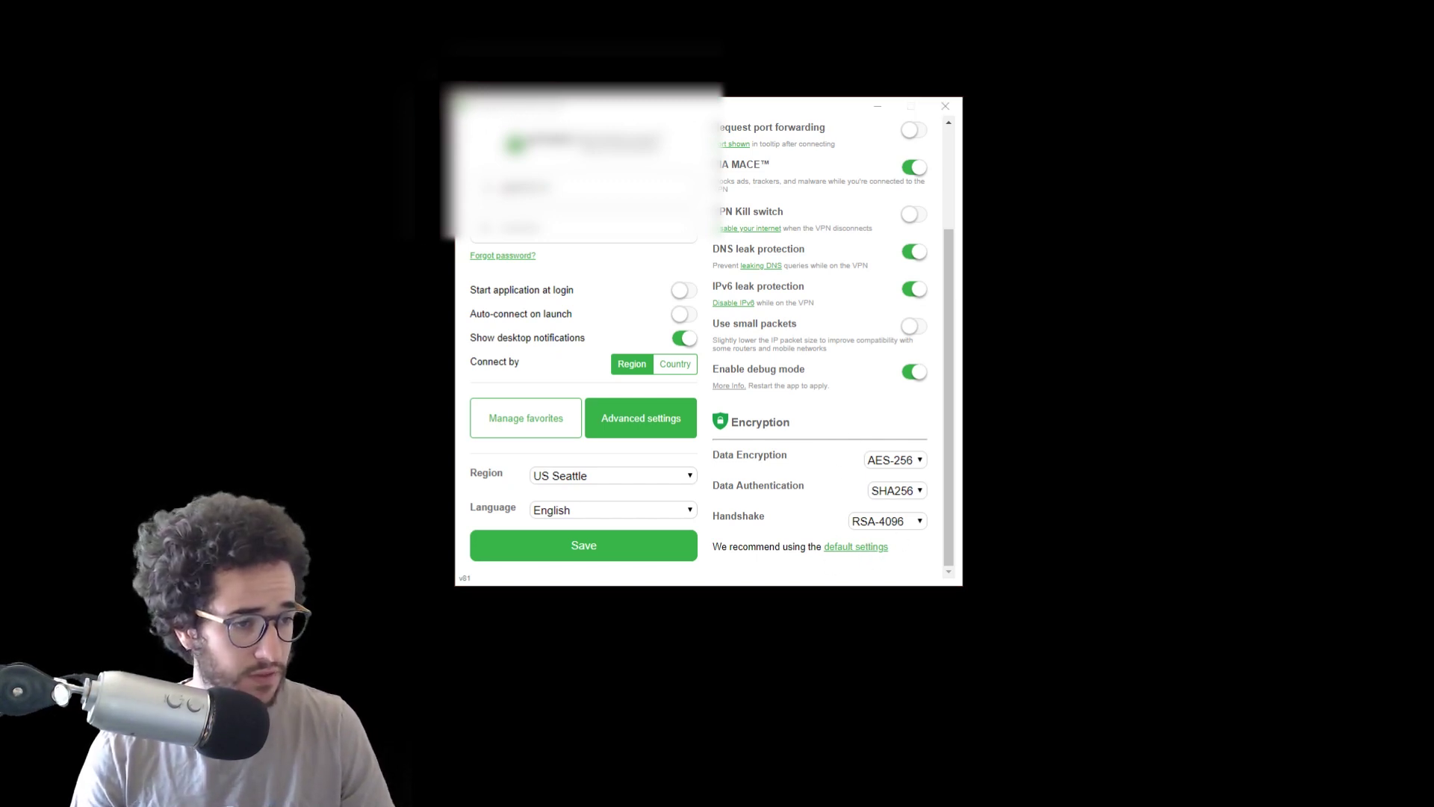
- Set Data Encryption to AES-128, Data Authentication to SHA1 and the Handshake to RSA-2048
{"action": "left_click", "coordinate": [906, 464]}
{"action": "left_click", "coordinate": [913, 472]}
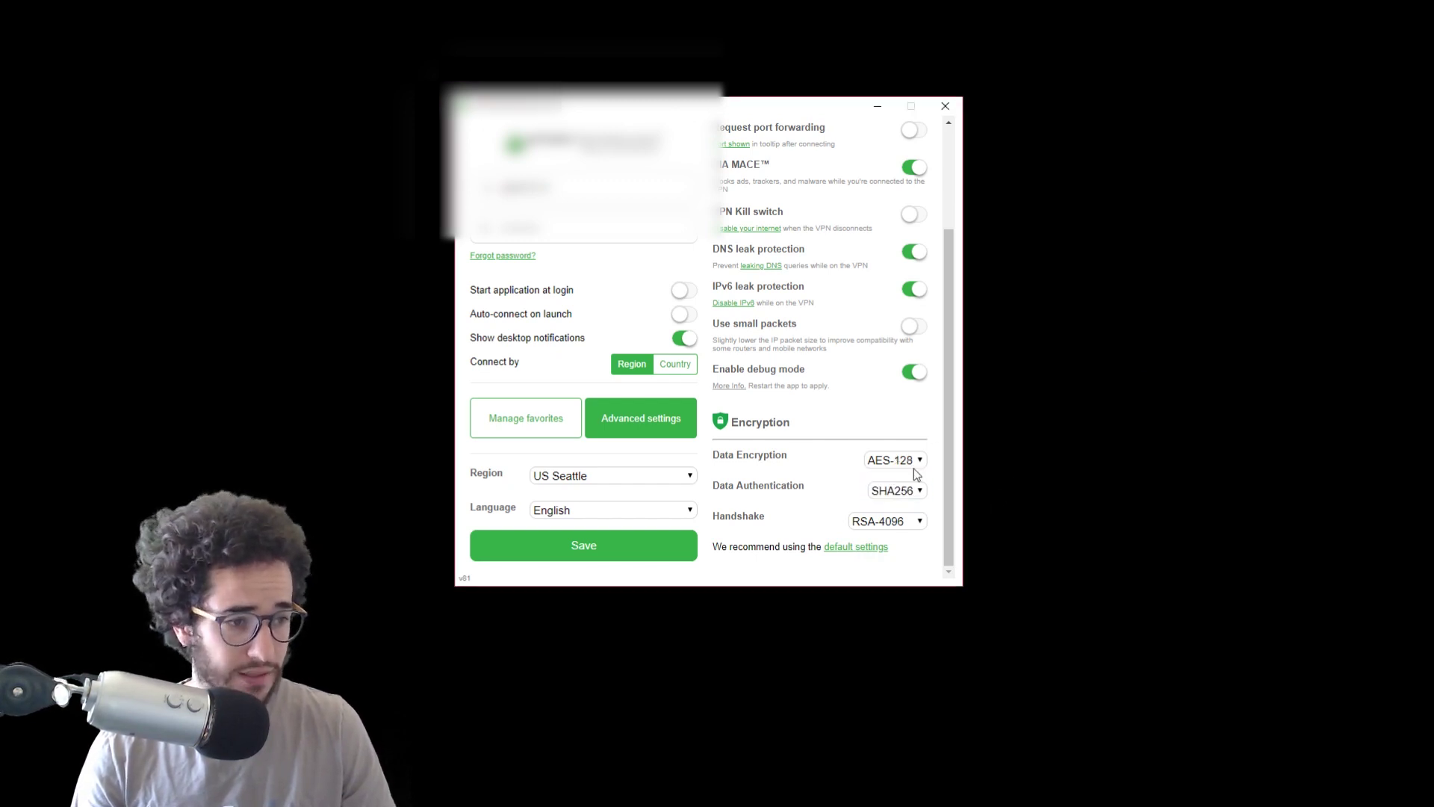
{"action": "left_click", "coordinate": [911, 495]}
{"action": "left_click", "coordinate": [908, 506]}
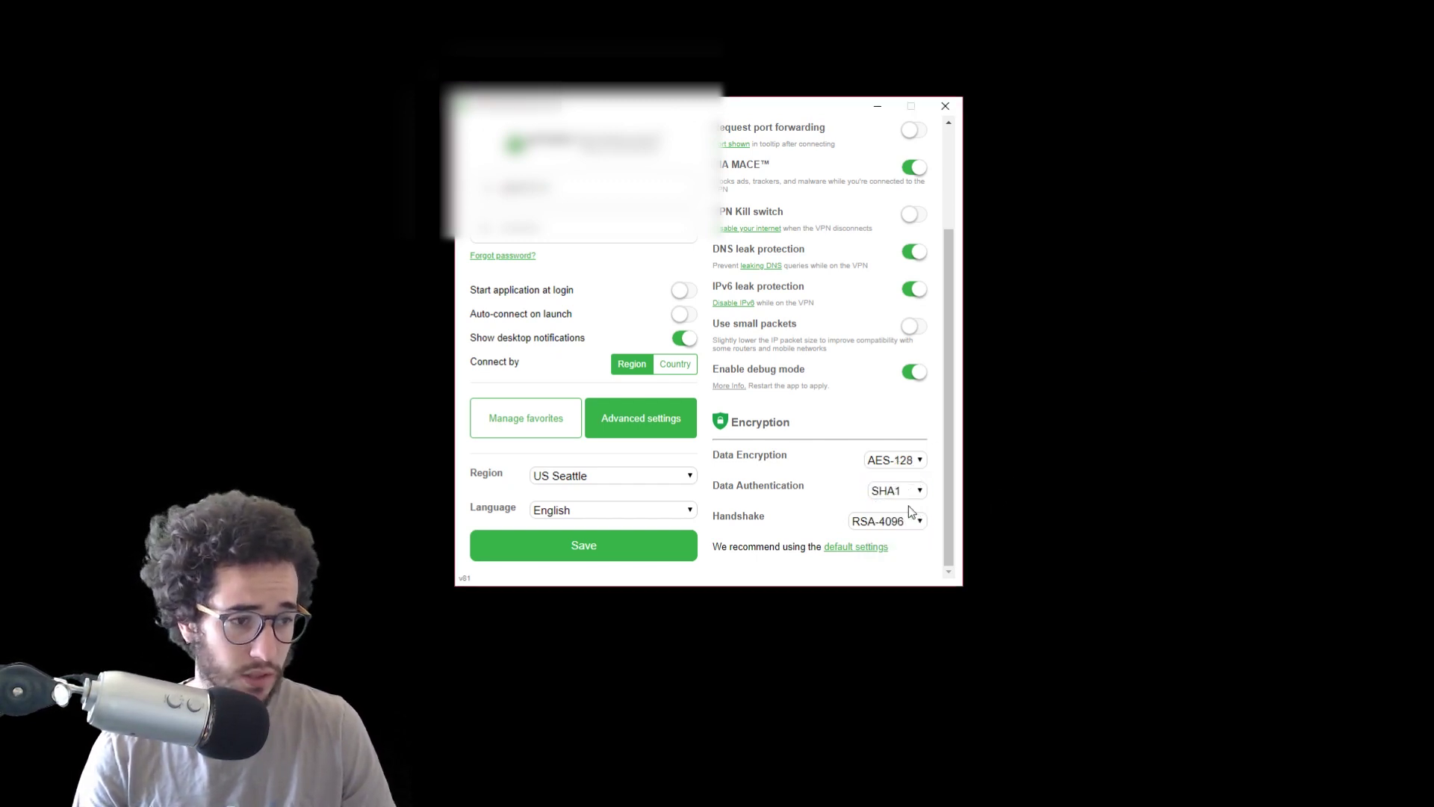
{"action": "left_click", "coordinate": [905, 523]}
{"action": "left_click", "coordinate": [908, 538]}
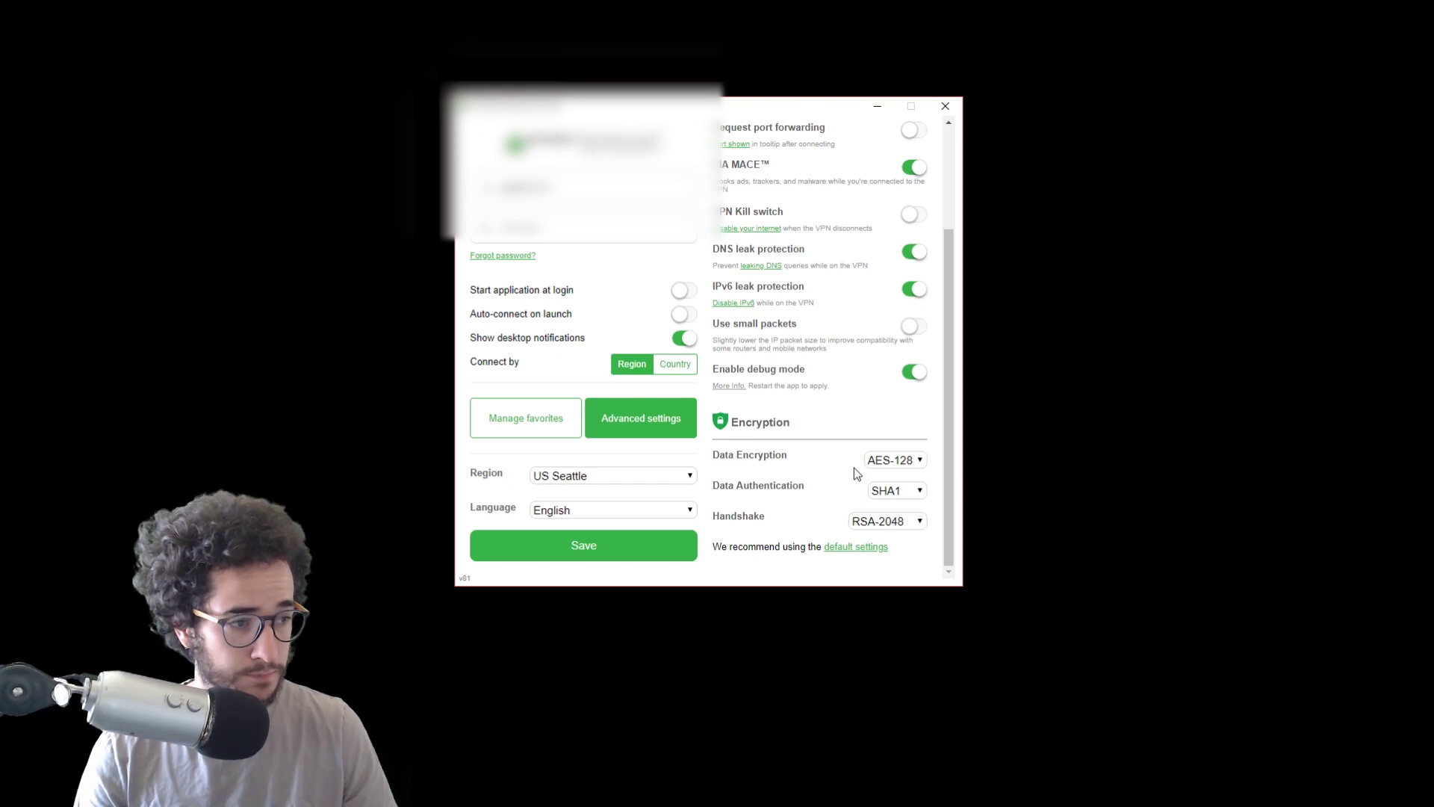
- Set both Data Encryption and Data Authentication to None and the Handshake to ECC-256r1
{"action": "left_click", "coordinate": [898, 458]}
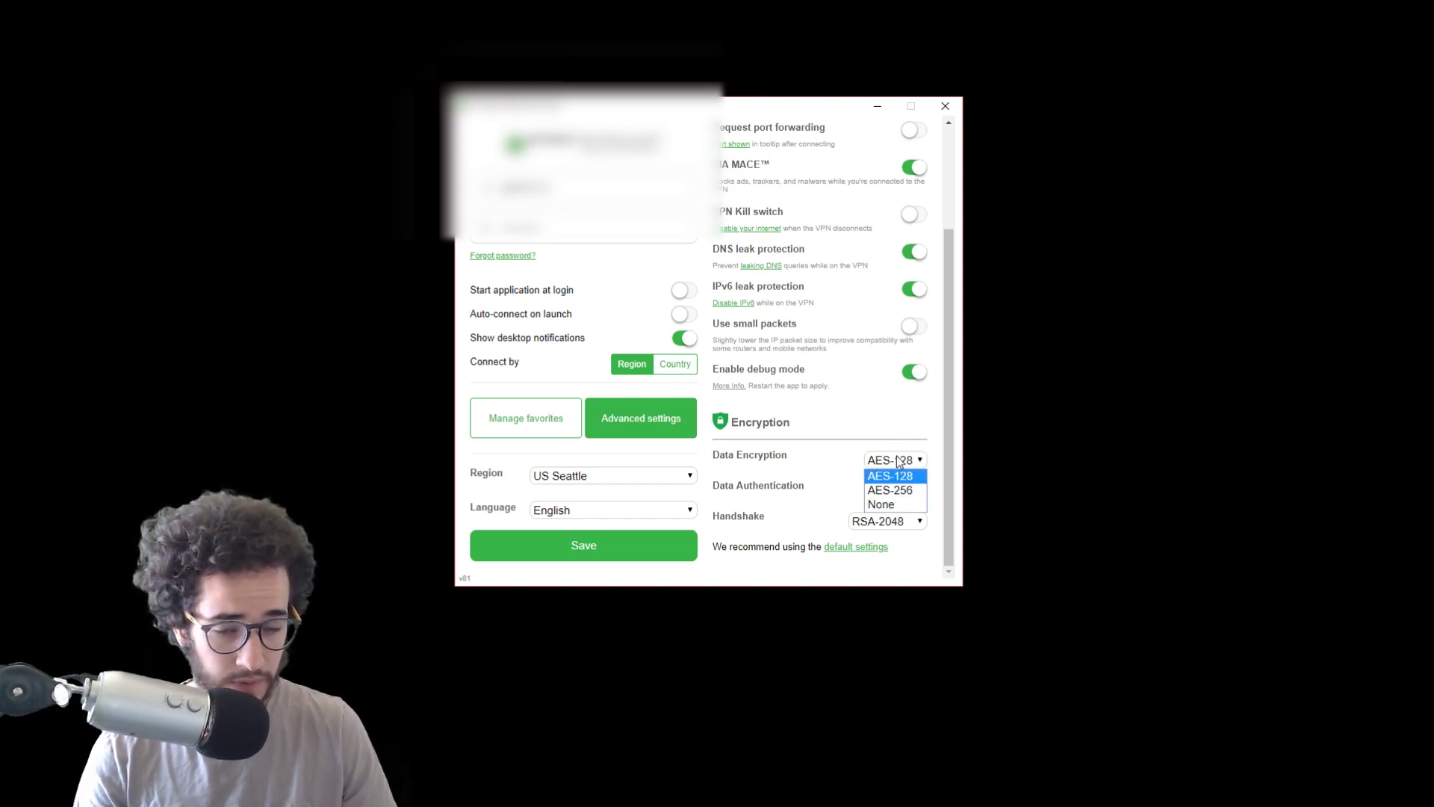
{"action": "left_click", "coordinate": [904, 507]}
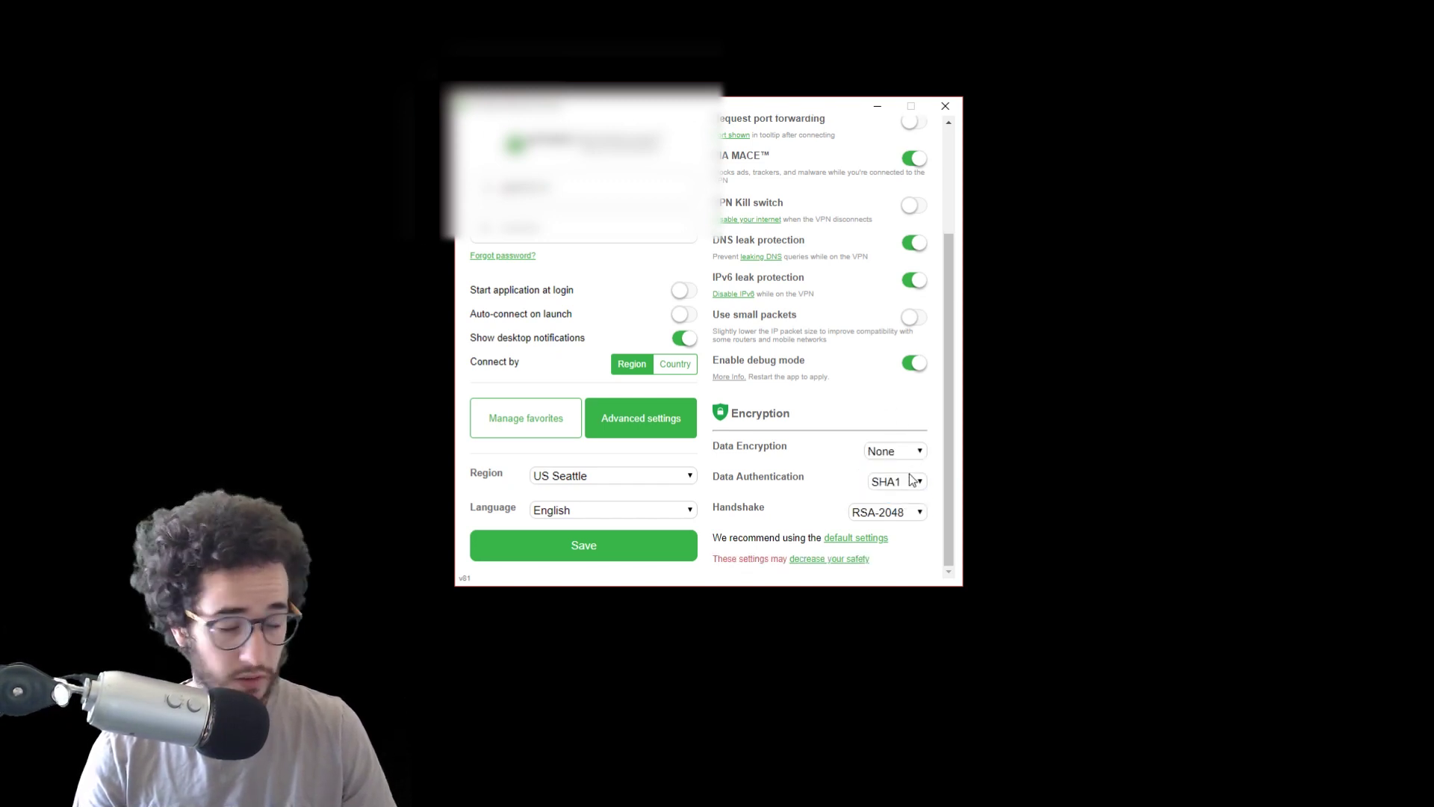
{"action": "left_click", "coordinate": [908, 483]}
{"action": "left_click", "coordinate": [896, 526]}
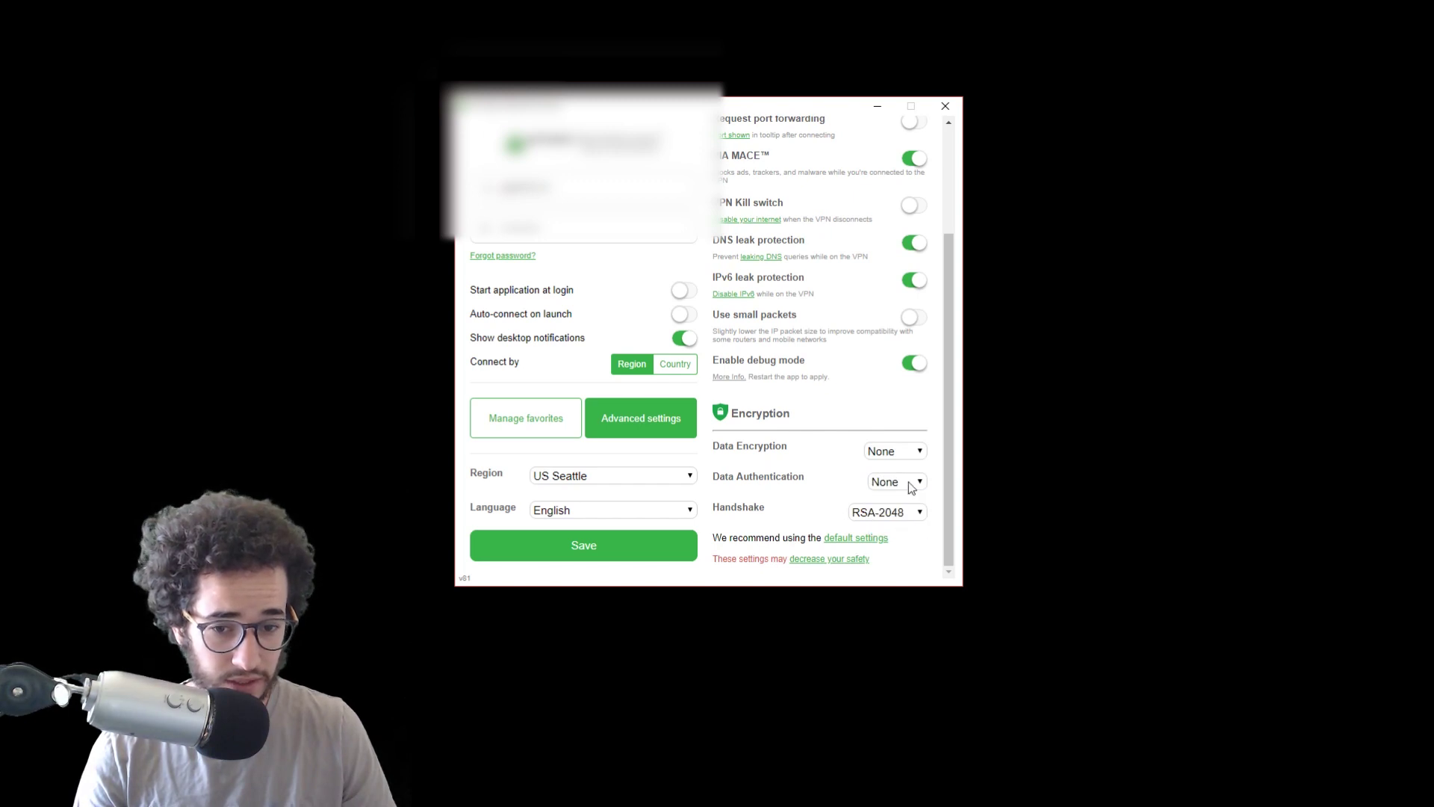
{"action": "left_click", "coordinate": [910, 484]}
{"action": "left_click", "coordinate": [910, 484]}
{"action": "left_click", "coordinate": [911, 483]}
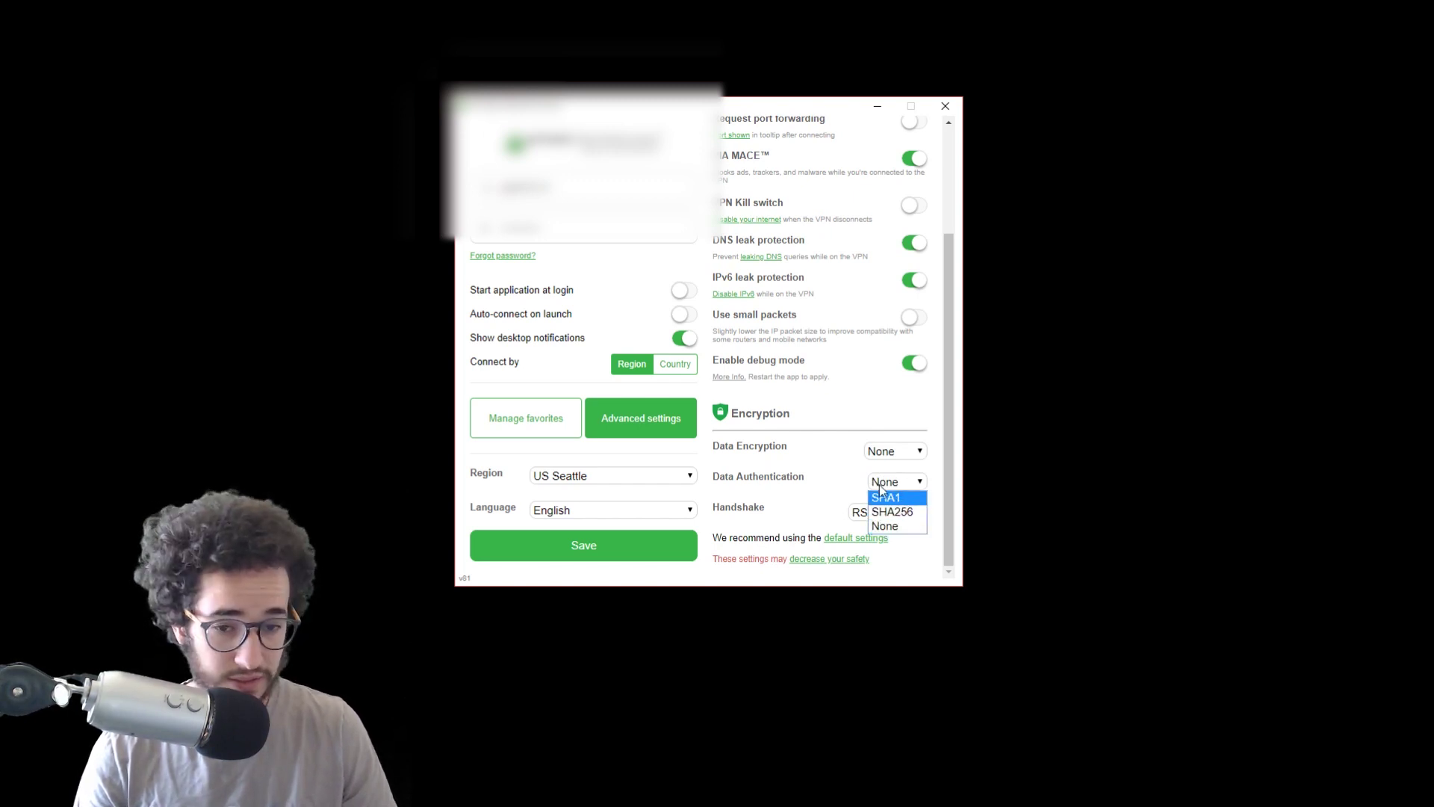
{"action": "left_click", "coordinate": [880, 485]}
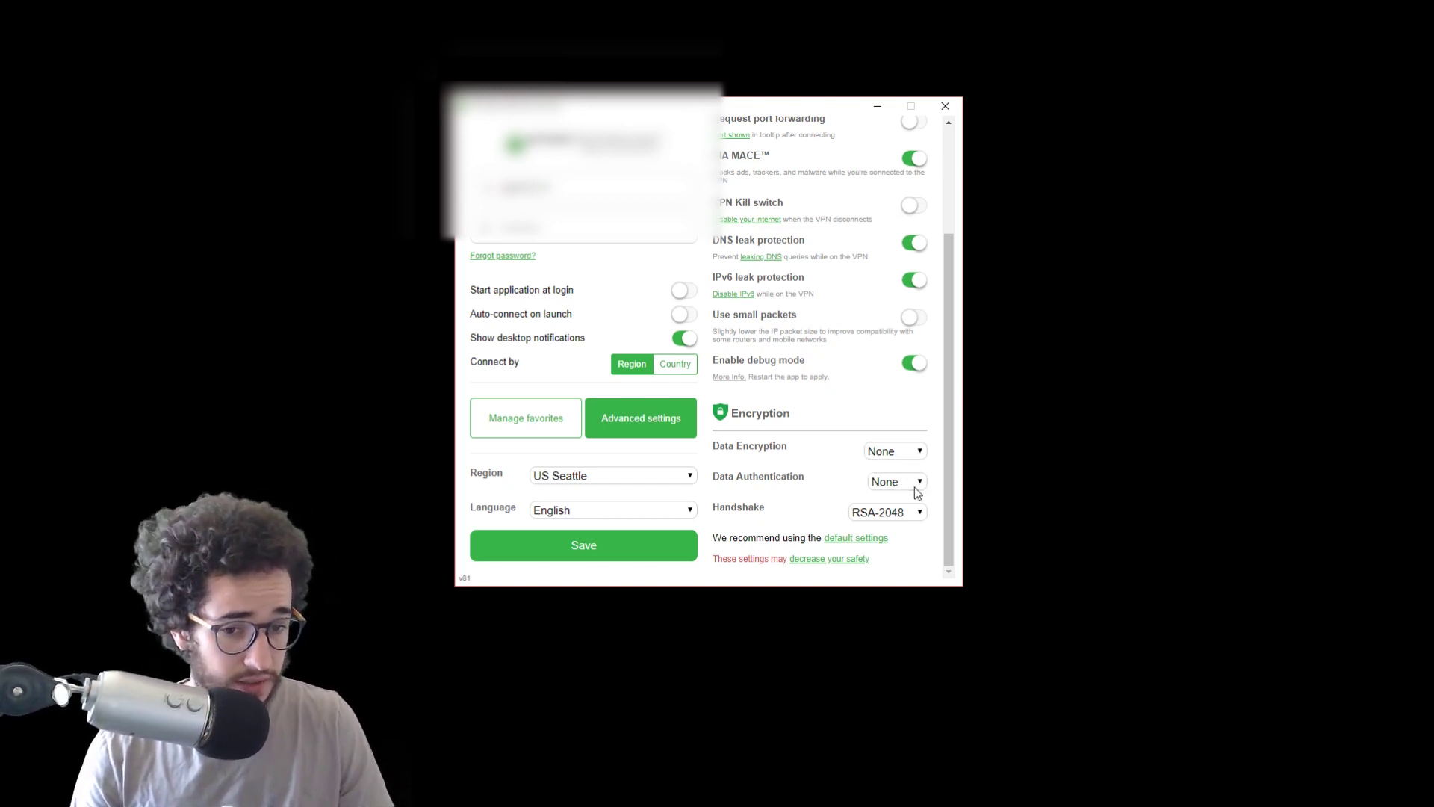
{"action": "left_click", "coordinate": [908, 513]}
{"action": "left_click", "coordinate": [905, 587]}
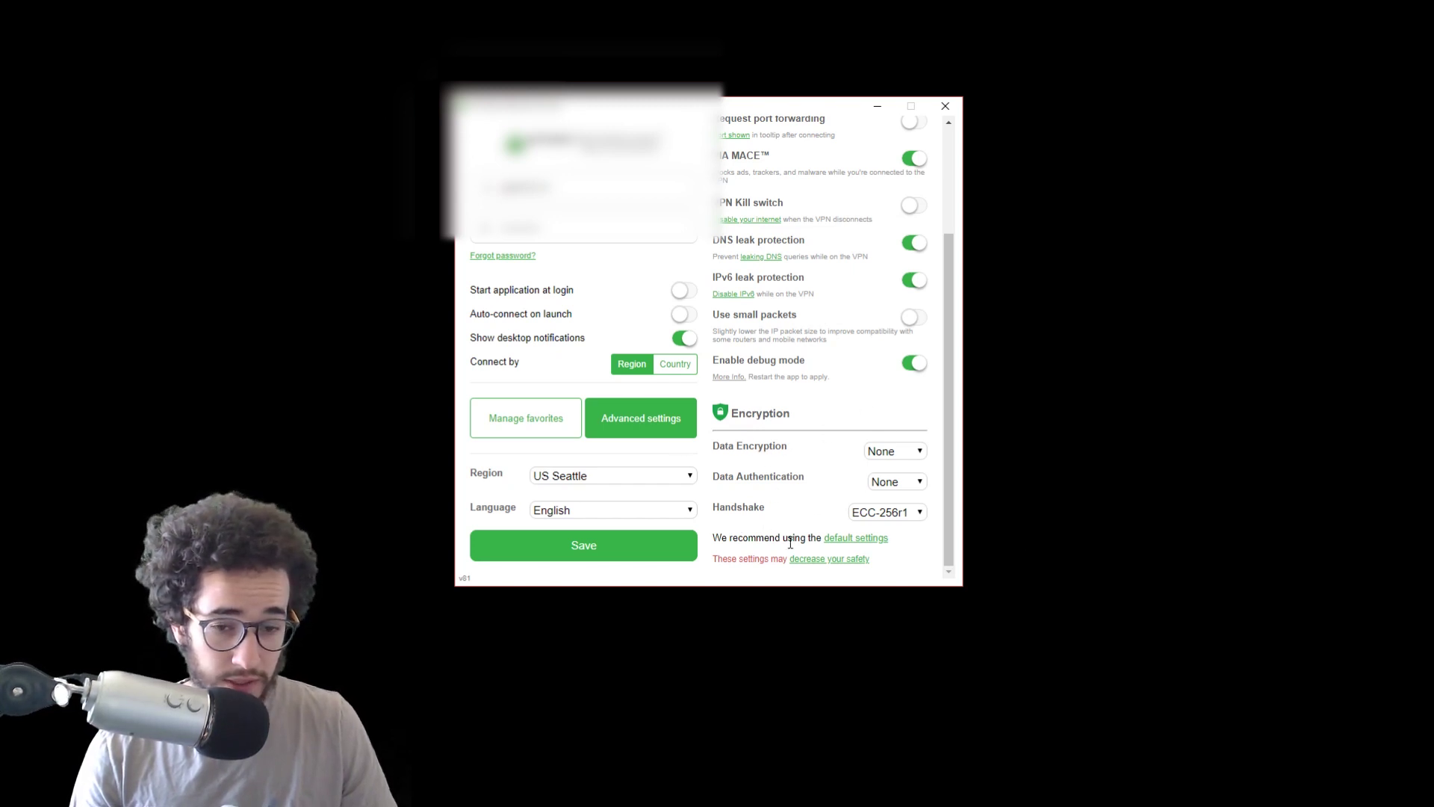
- Return the encryption settings to AES-128 data encryption, SHA1 data authentication and an RSA-2048 handshake
{"action": "left_click", "coordinate": [897, 454]}
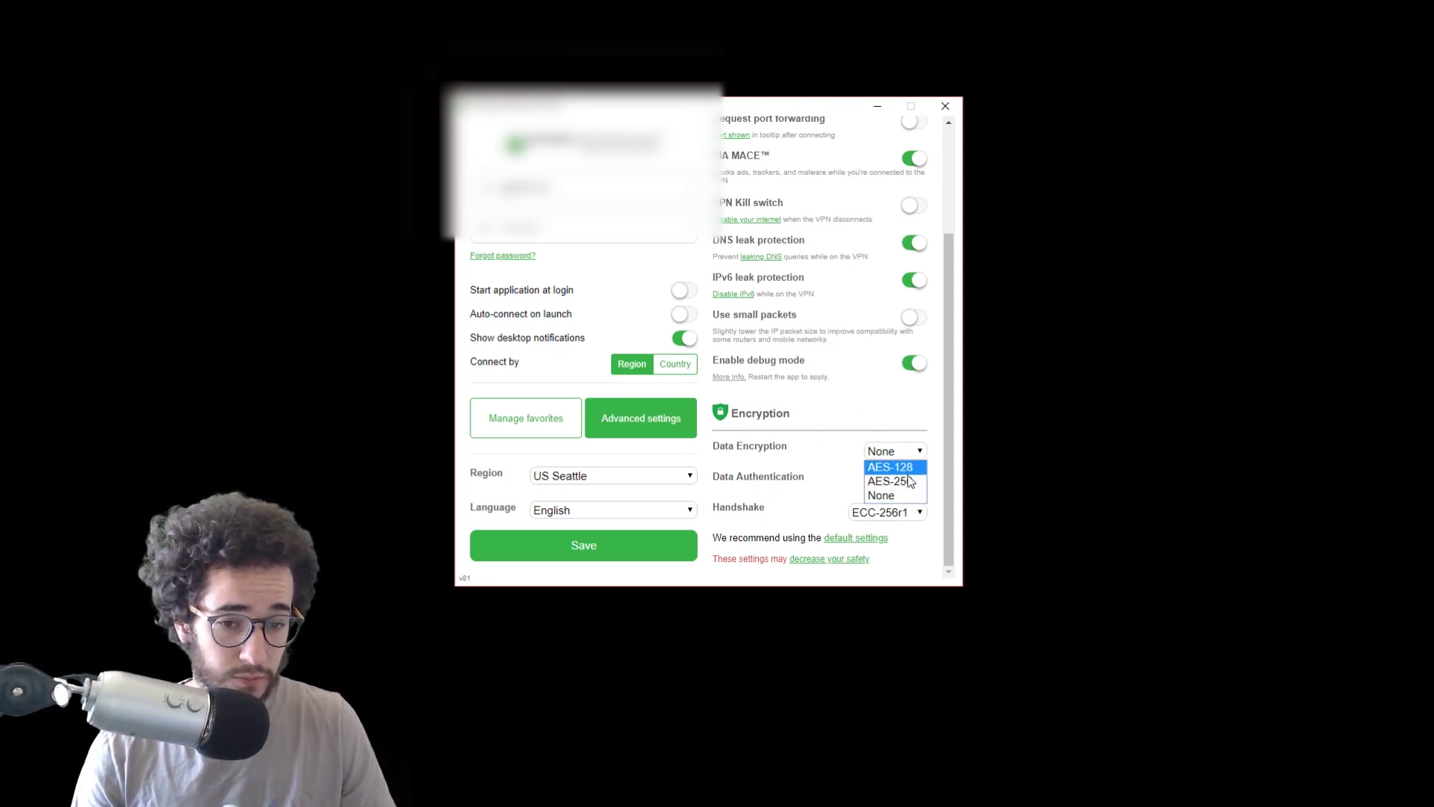
{"action": "left_click", "coordinate": [894, 483]}
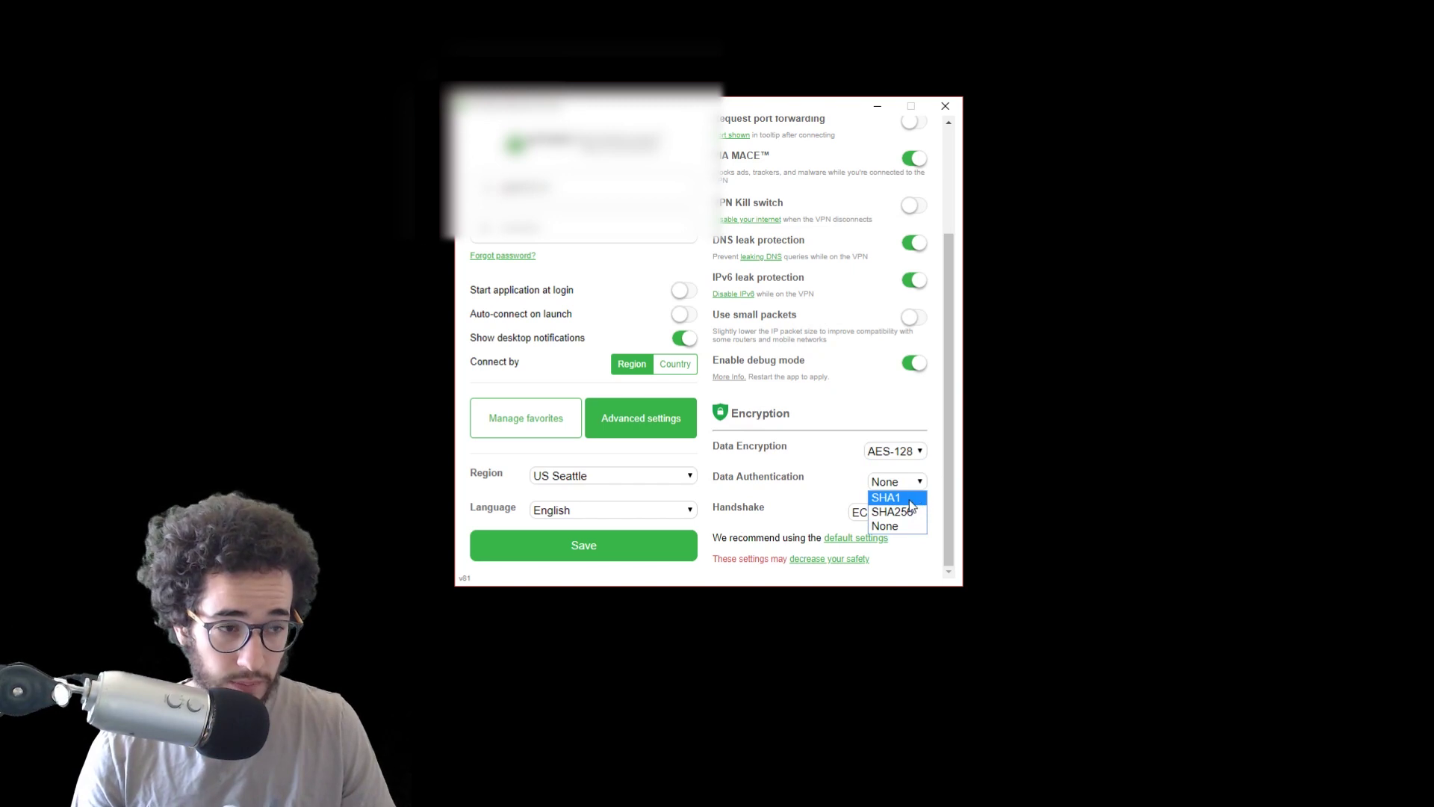
{"action": "left_click", "coordinate": [893, 494]}
{"action": "left_click", "coordinate": [888, 513]}
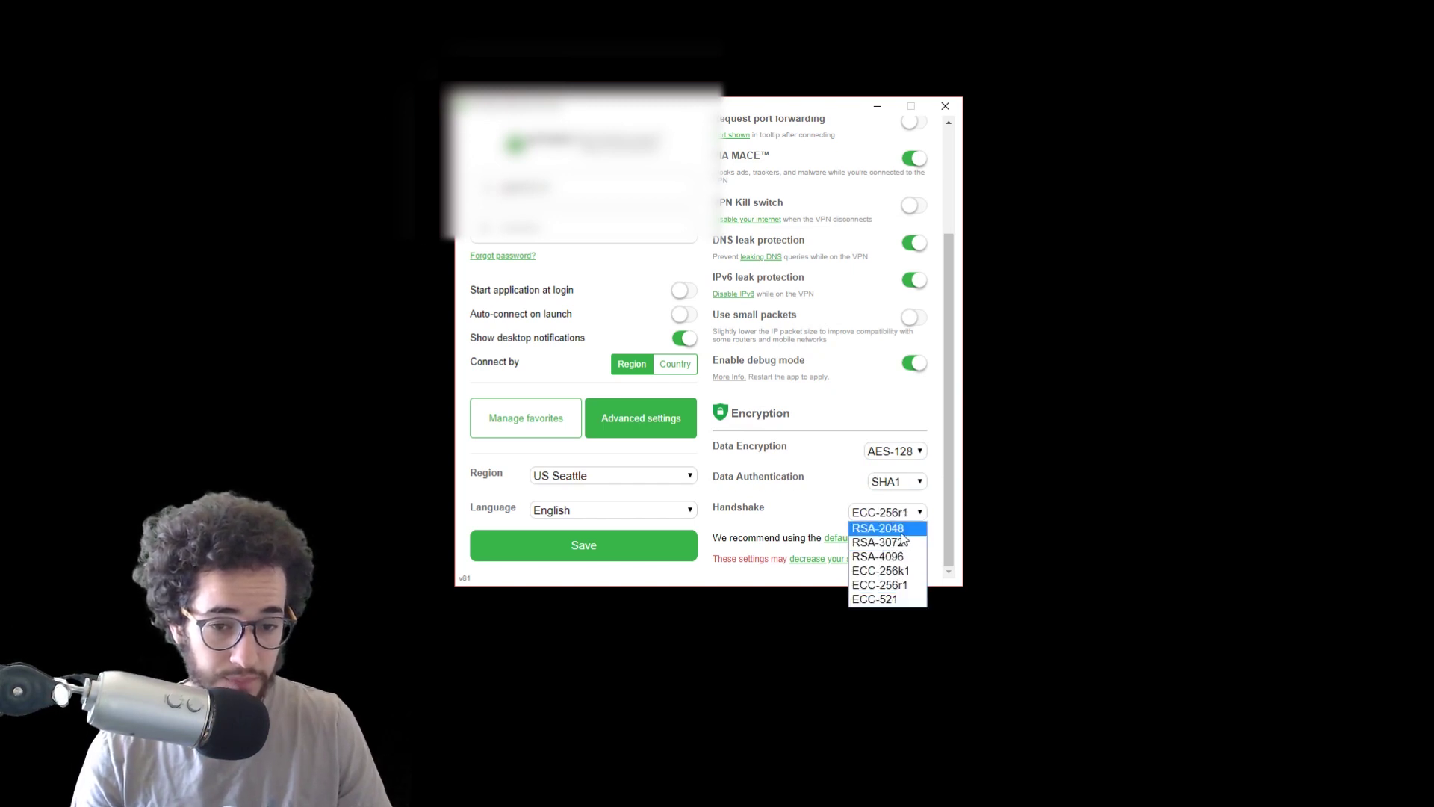
{"action": "left_click", "coordinate": [899, 529]}
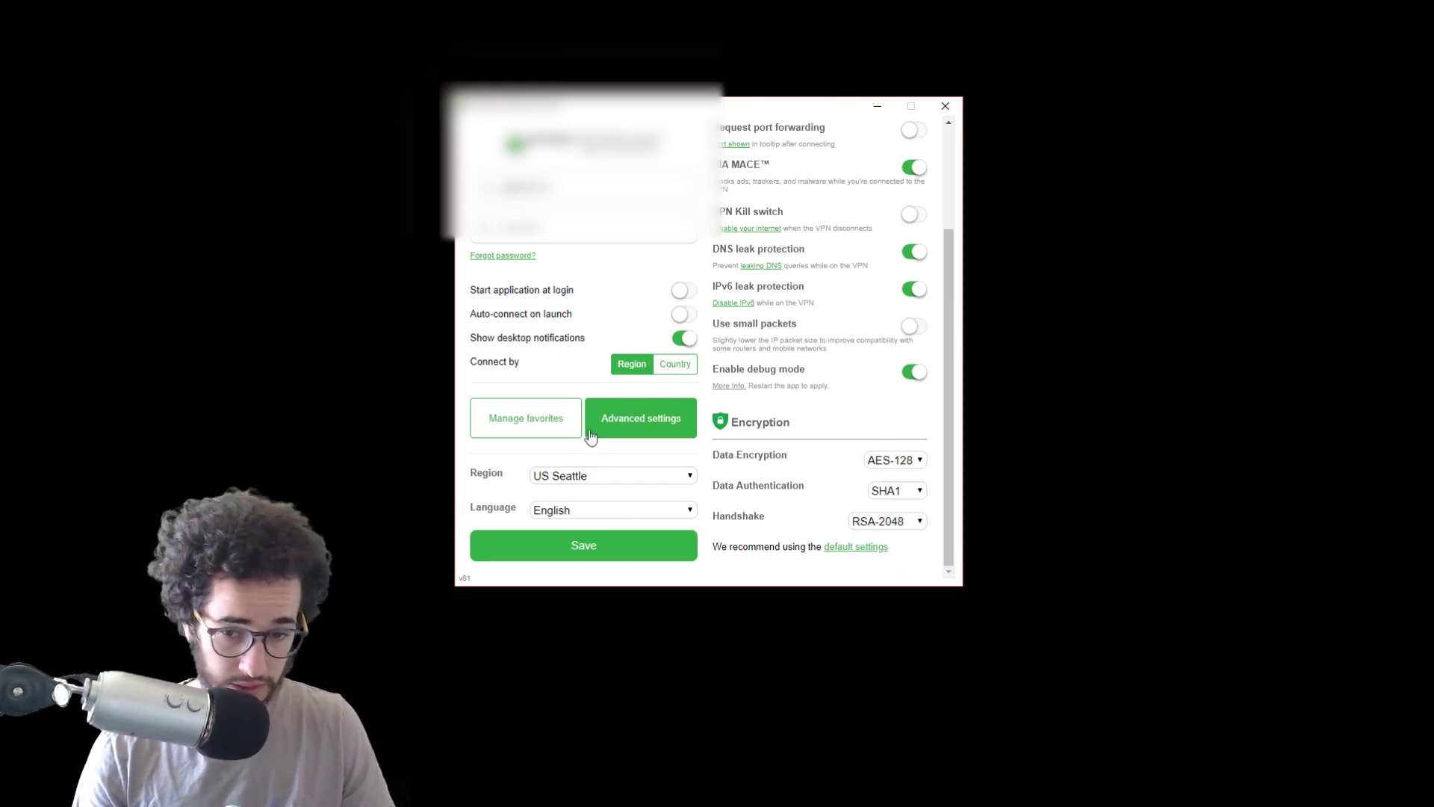
- Review the Connection and Encryption settings, including PIA MACE, and dismiss the VPN Kill Switch confirmation without enabling it
{"action": "scroll", "coordinate": [776, 490], "scroll_direction": "up", "scroll_amount": 3}
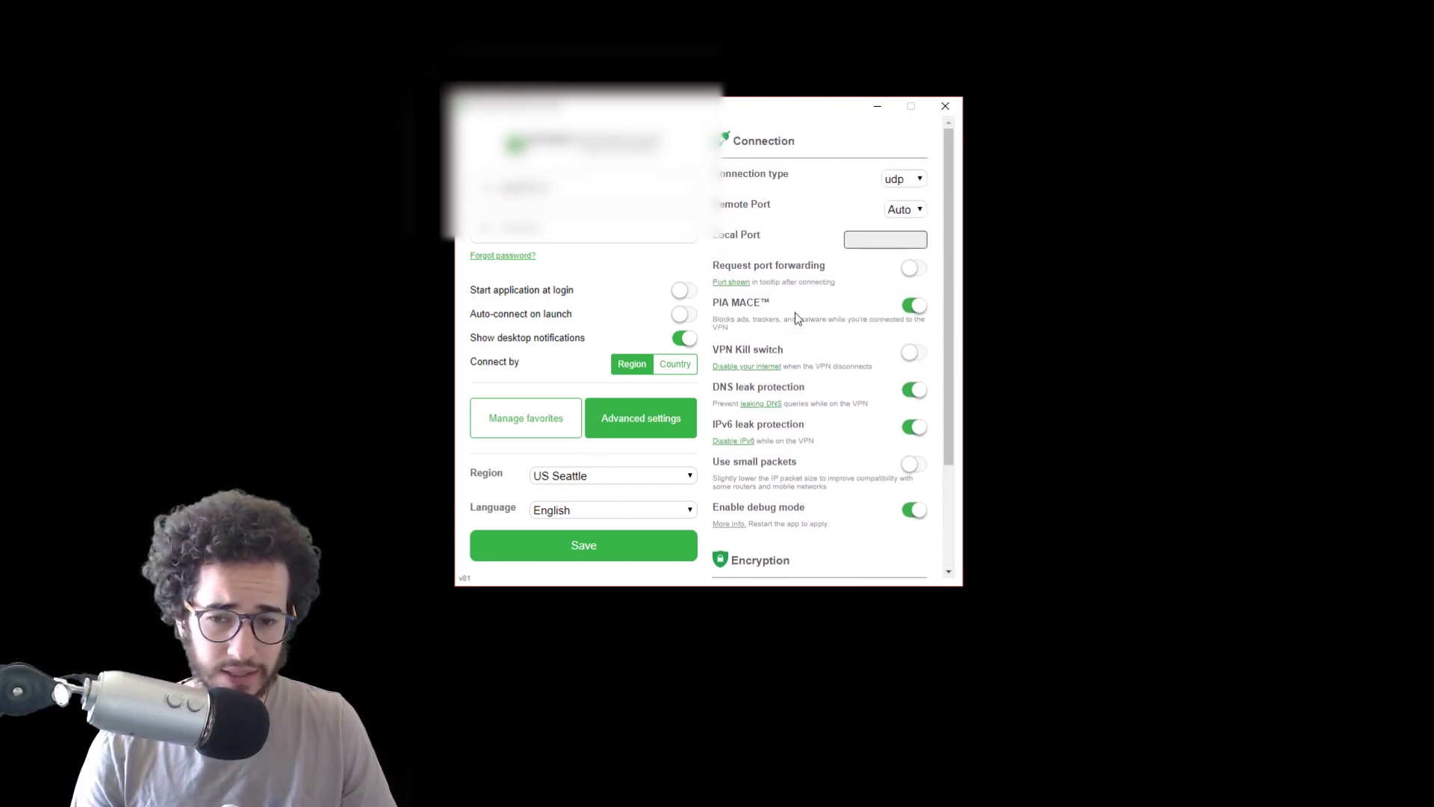
{"action": "scroll", "coordinate": [799, 247], "scroll_direction": "down", "scroll_amount": 3}
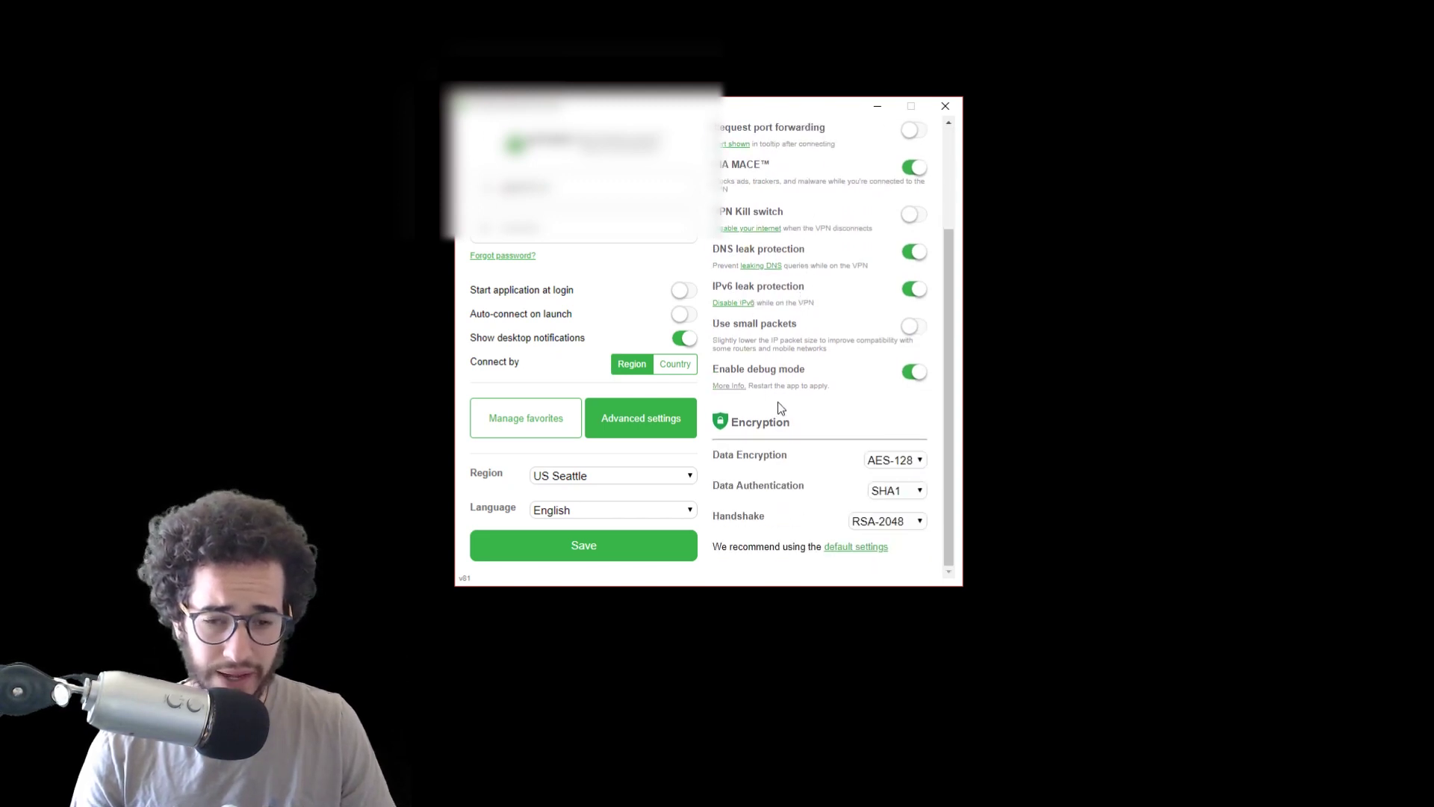
{"action": "scroll", "coordinate": [777, 406], "scroll_direction": "up", "scroll_amount": 3}
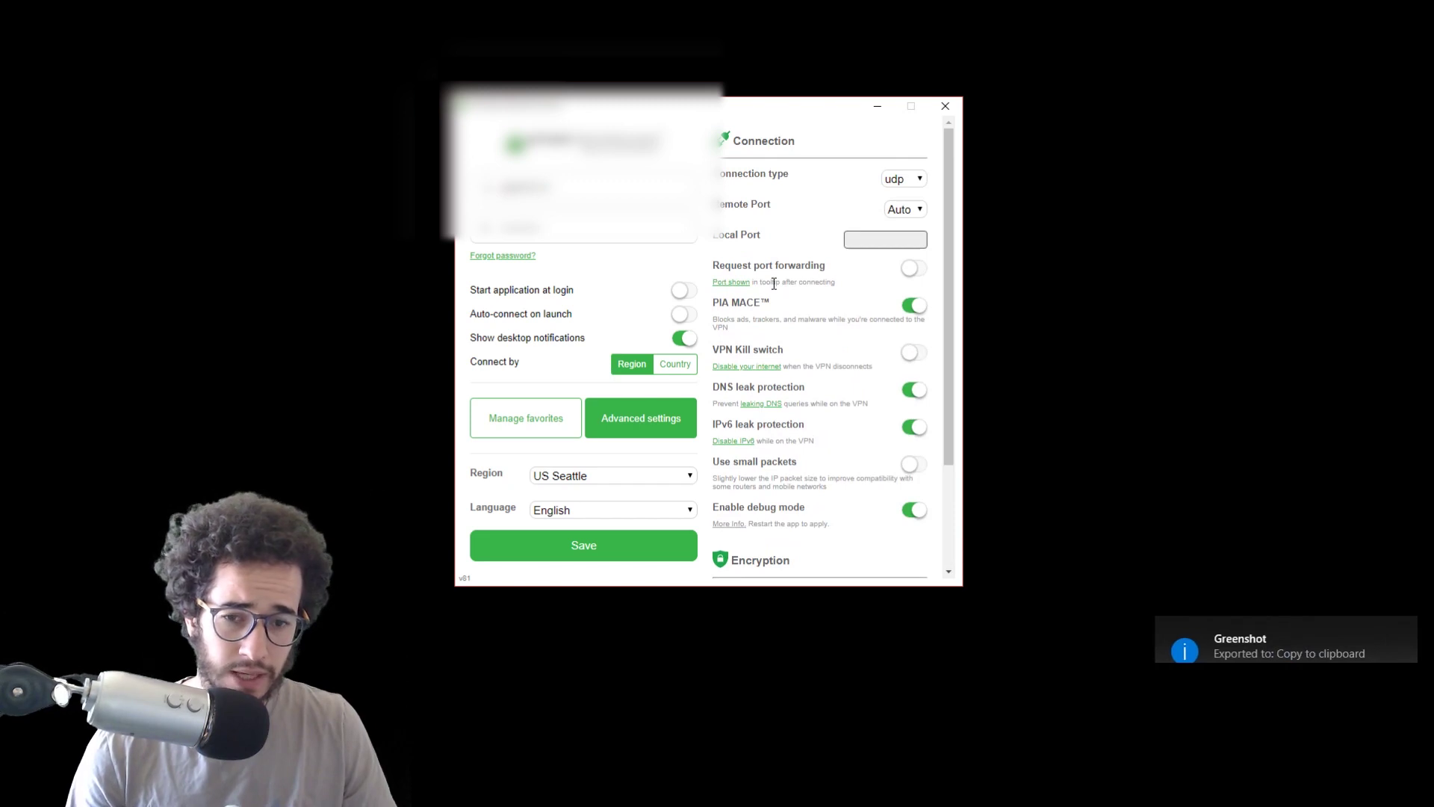
{"action": "mouse_move", "coordinate": [755, 303]}
{"action": "left_mouse_down"}
{"action": "mouse_move", "coordinate": [798, 282]}
{"action": "mouse_move", "coordinate": [758, 304]}
{"action": "left_mouse_up"}
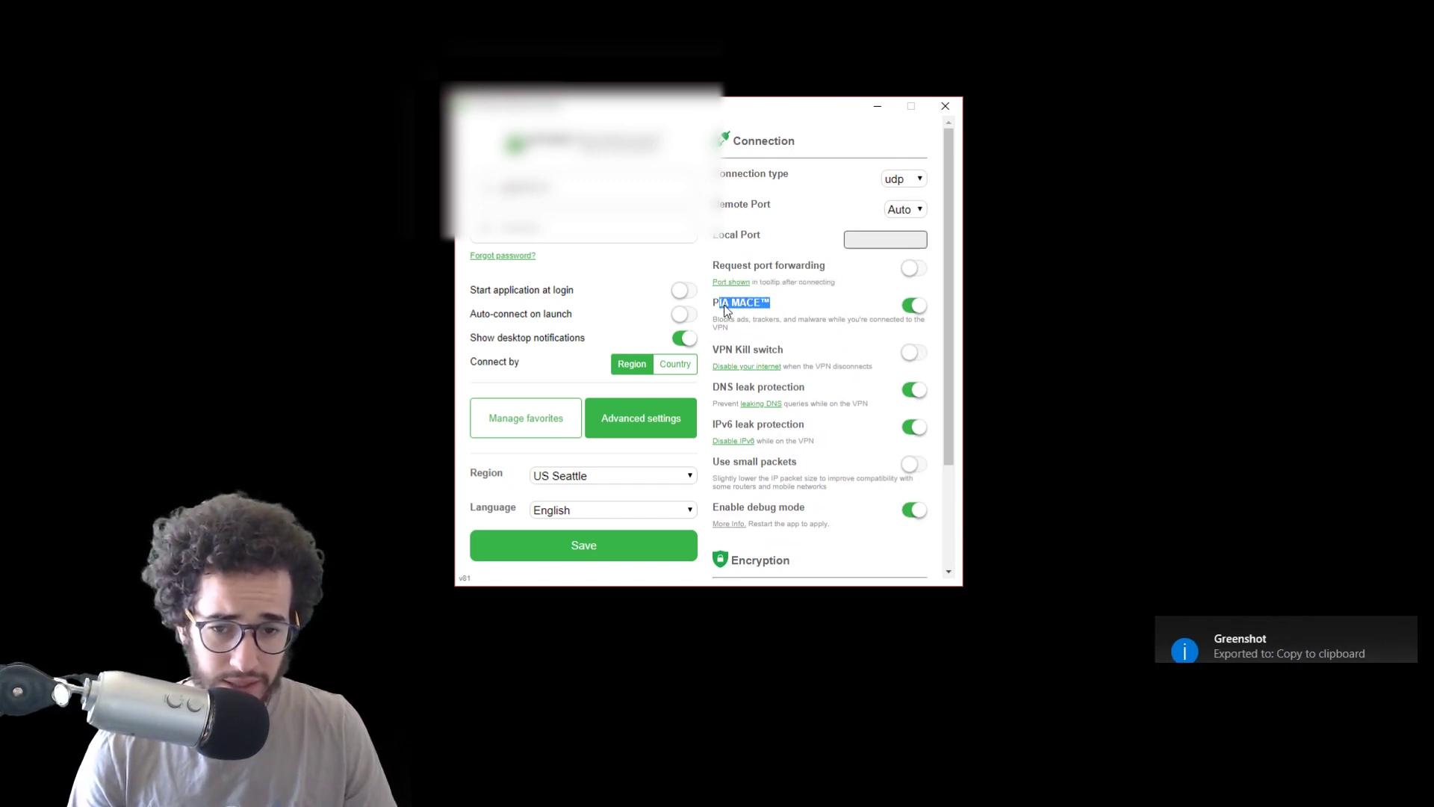
{"action": "left_click", "coordinate": [747, 350]}
{"action": "left_click", "coordinate": [657, 454]}
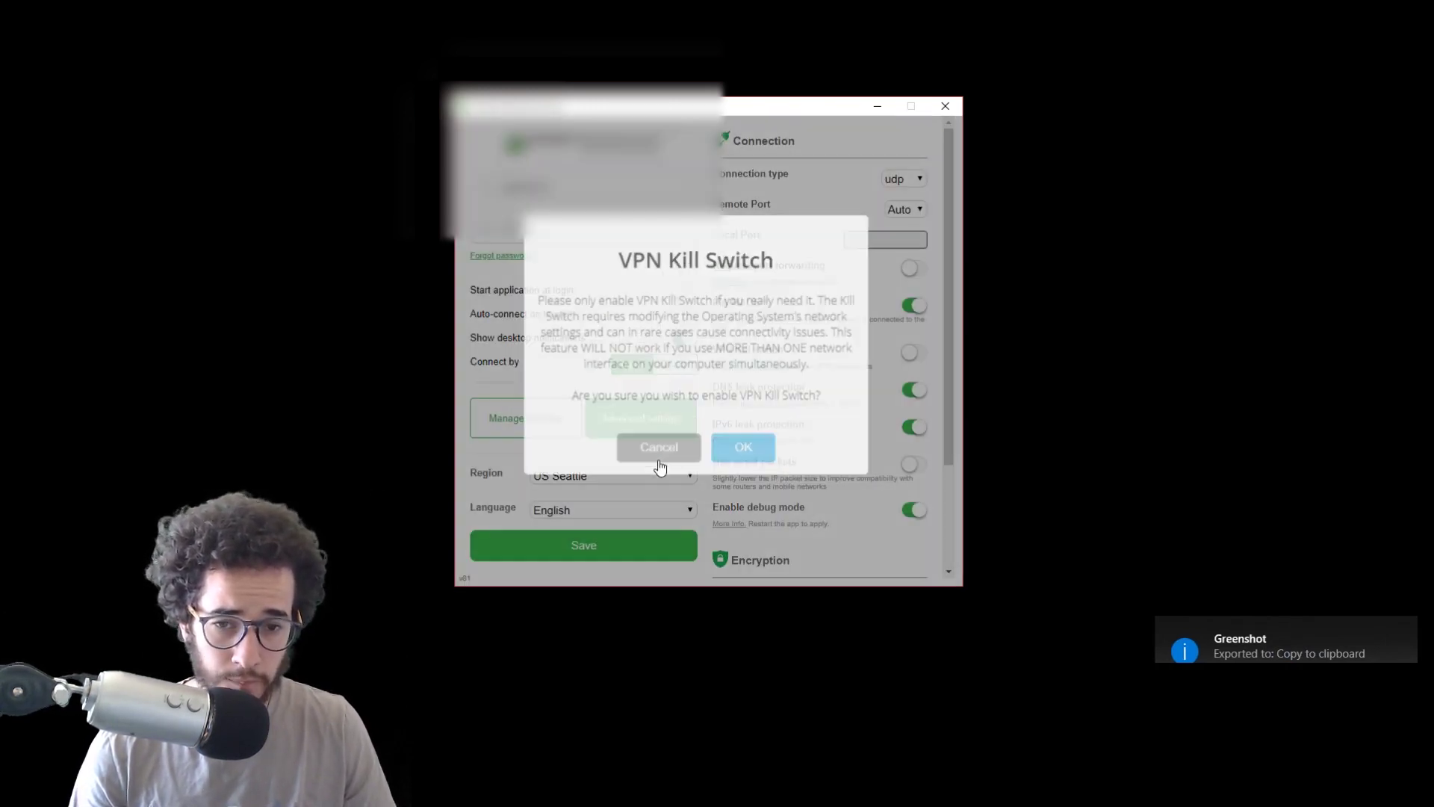
{"action": "scroll", "coordinate": [788, 449], "scroll_direction": "down", "scroll_amount": 2}
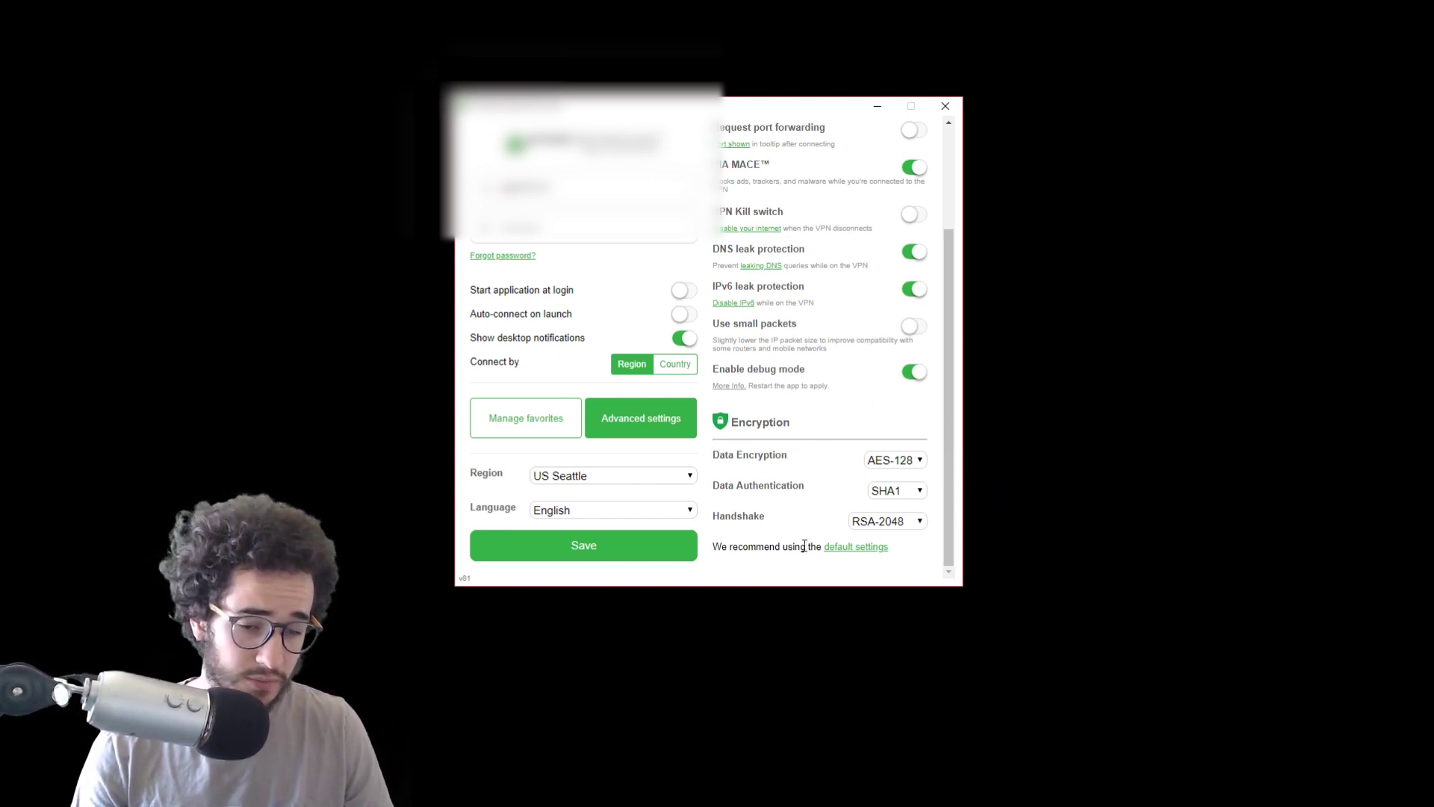
{"action": "scroll", "coordinate": [914, 347], "scroll_direction": "up", "scroll_amount": 2}
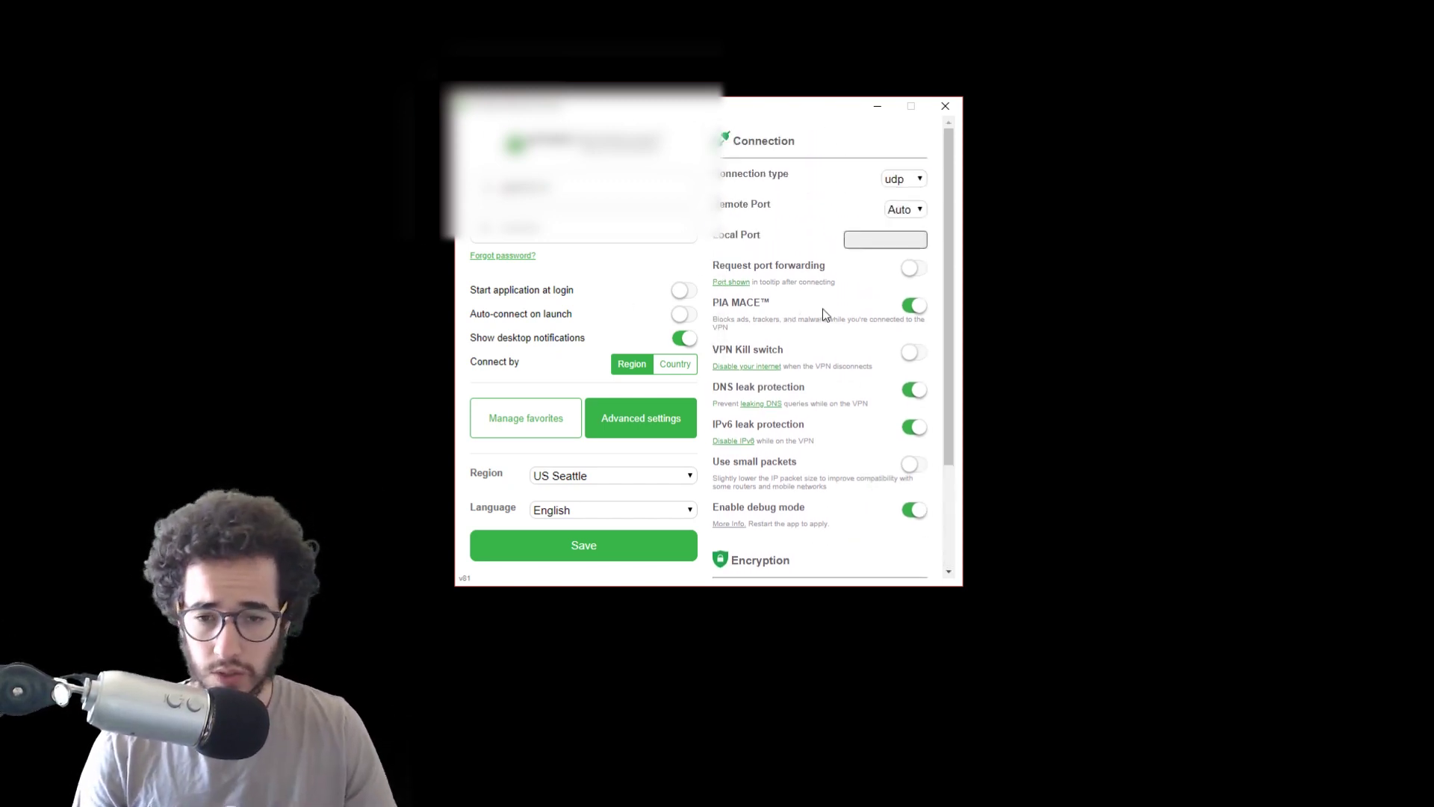
{"action": "scroll", "coordinate": [822, 308], "scroll_direction": "down", "scroll_amount": 2}
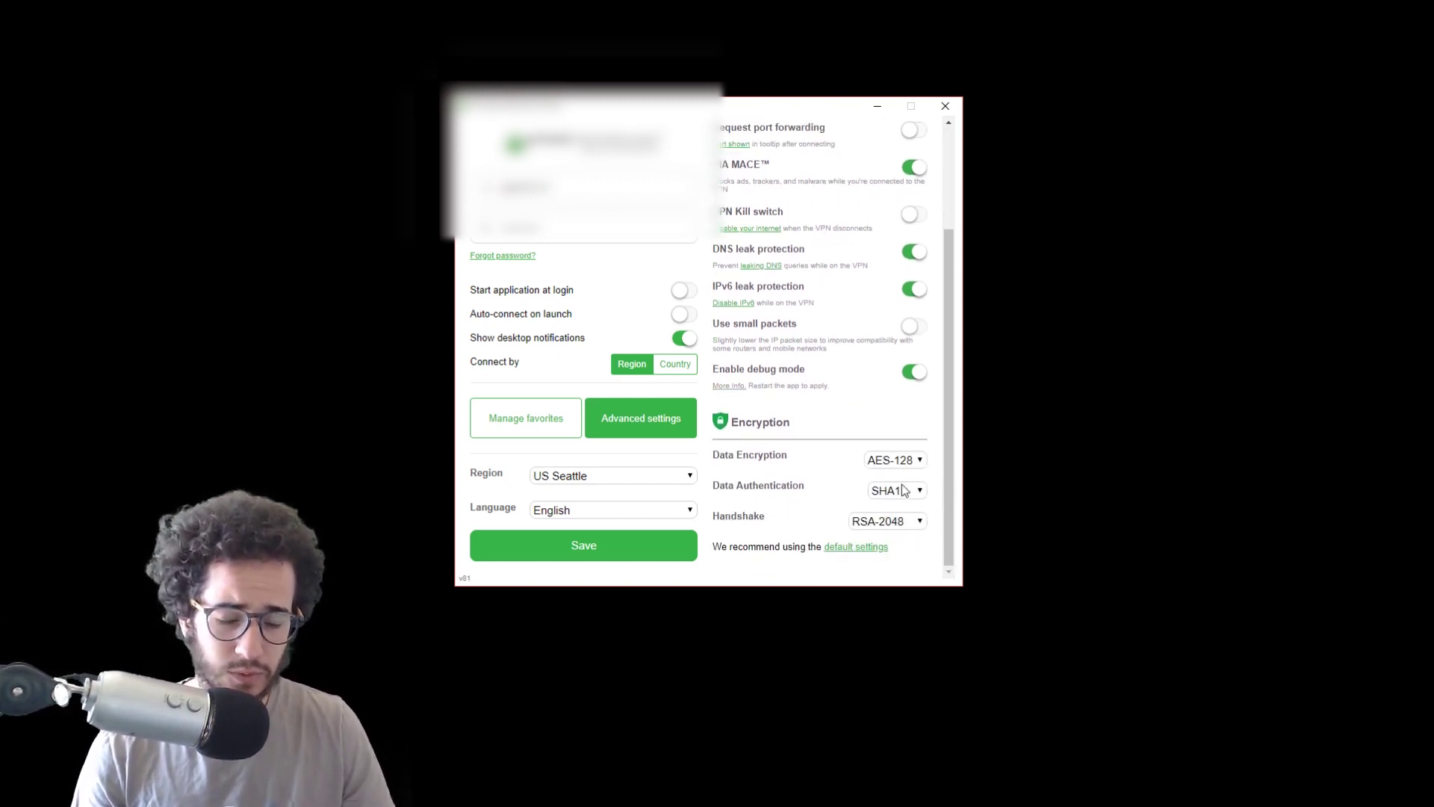
{"action": "scroll", "coordinate": [903, 423], "scroll_direction": "up", "scroll_amount": 2}
{"action": "scroll", "coordinate": [832, 363], "scroll_direction": "down", "scroll_amount": 2}
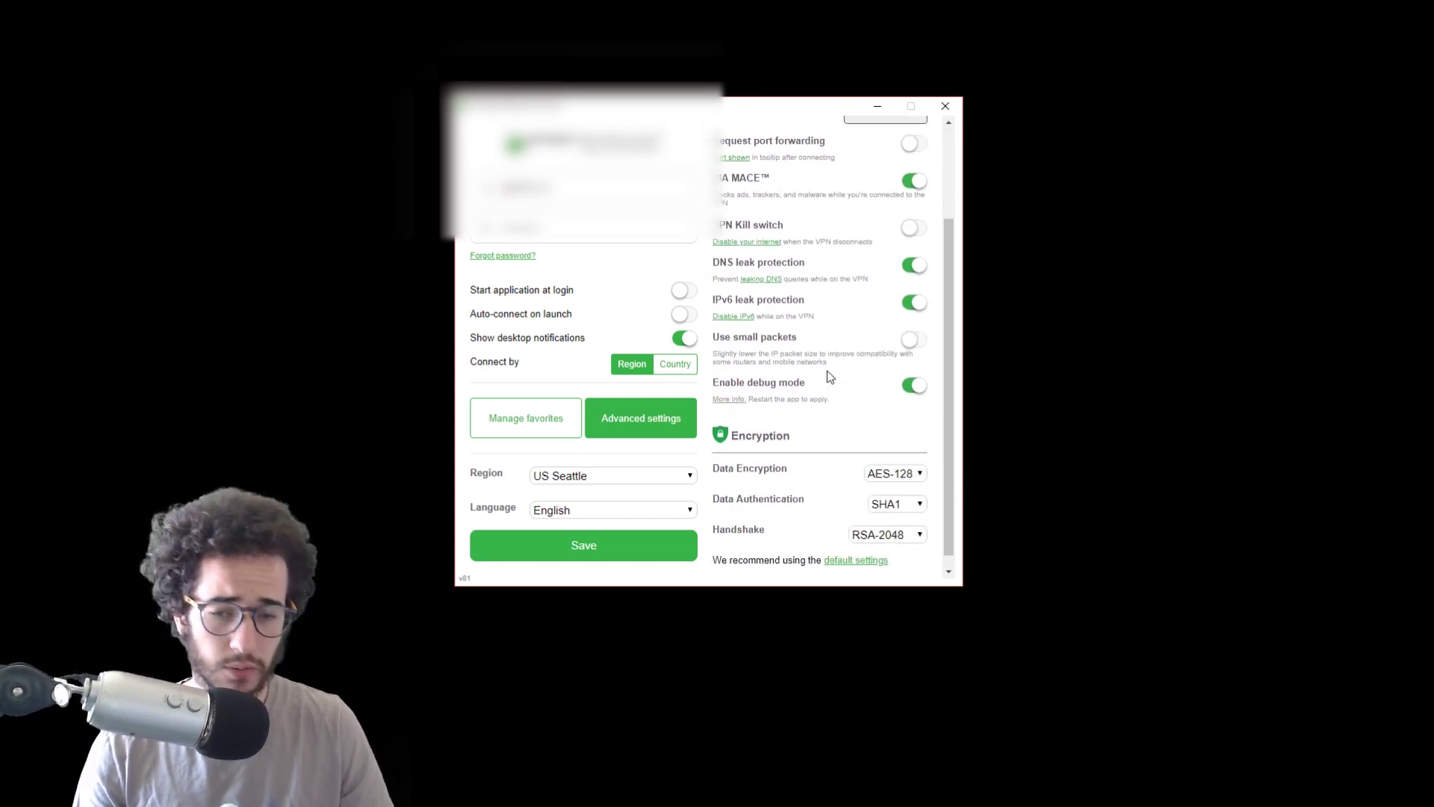